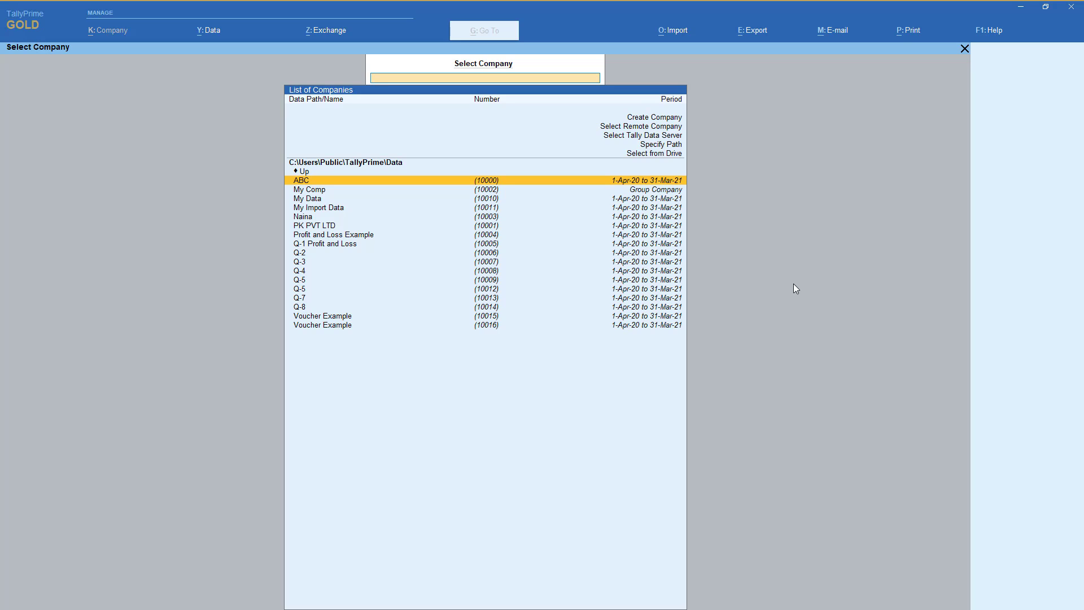
Step: From Select Company, open the blank Company Creation form
key("Up")
key("Up")
key("Up")
key("Up")
key("Up")
key("Up")
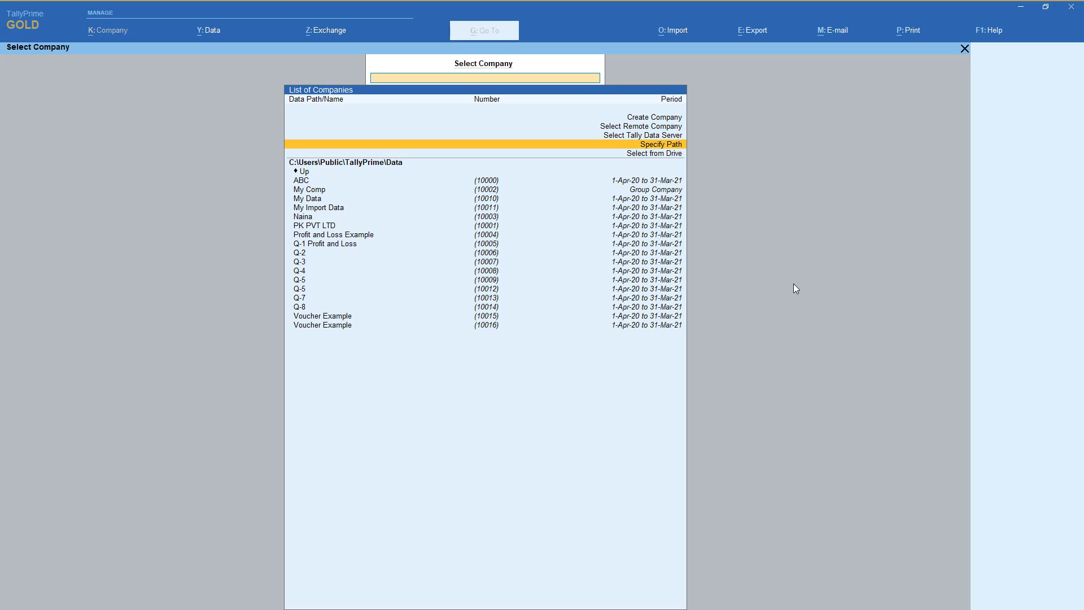
key("Return")
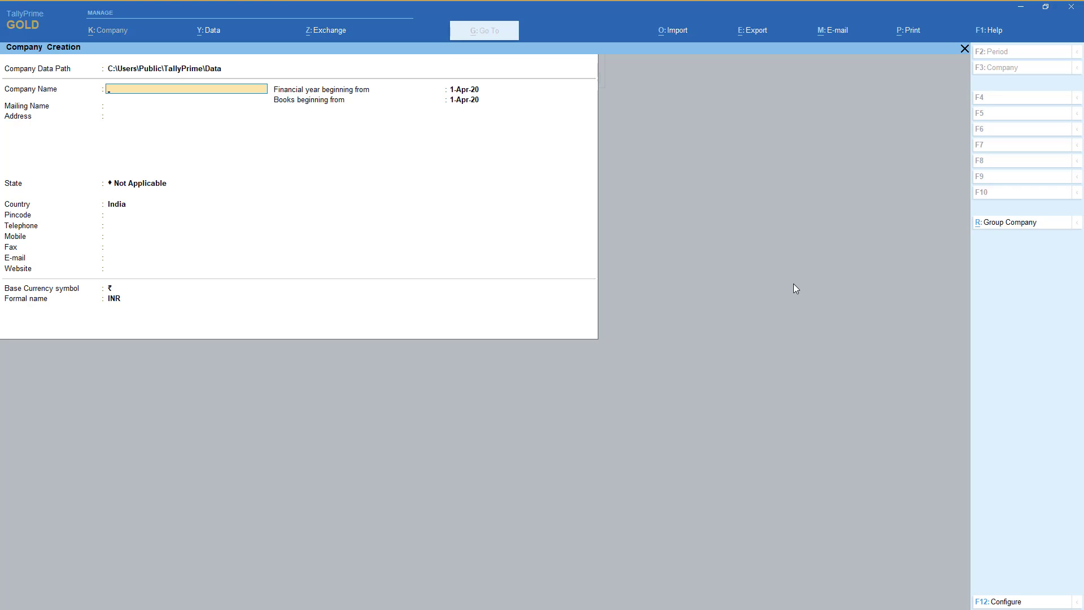
Step: Name the company 'Rk Garment', set its state to Delhi, and save it
type("Rk Garmen")
key("Return")
key("Return")
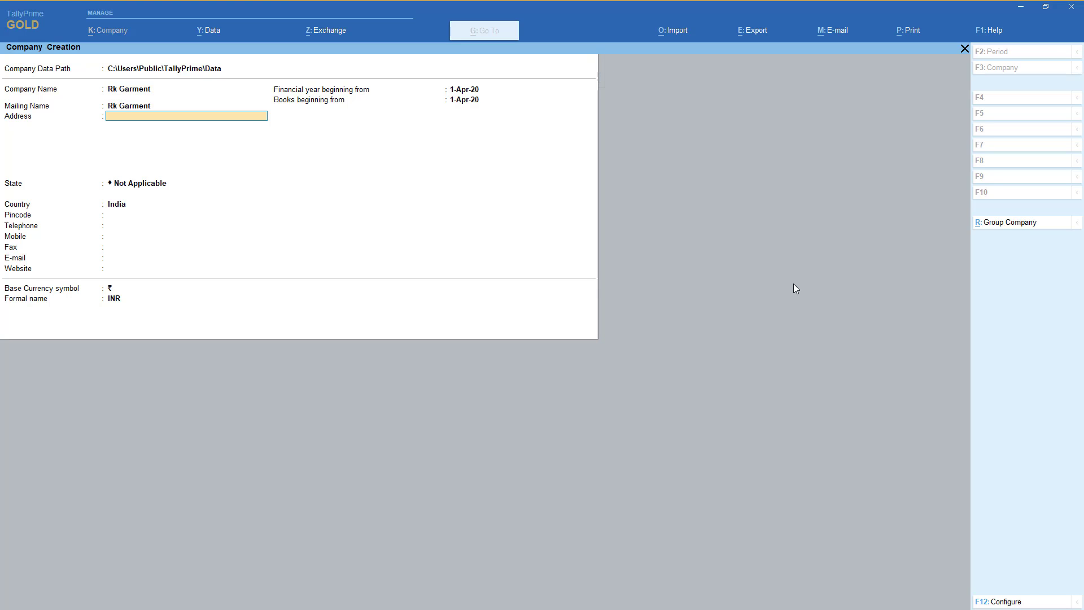
key("Return")
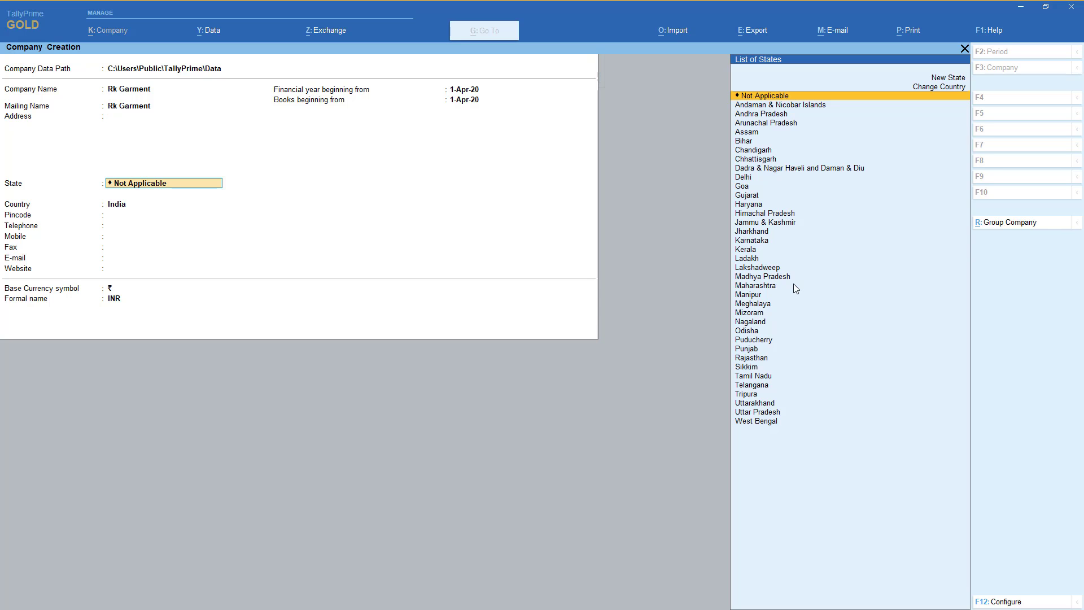
type("de")
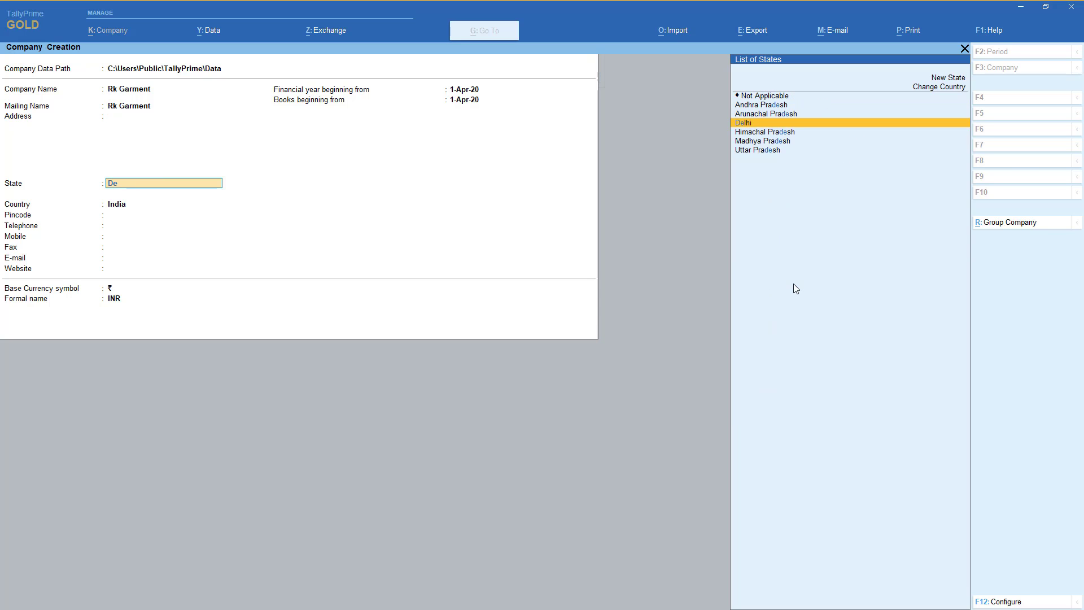
key("Return")
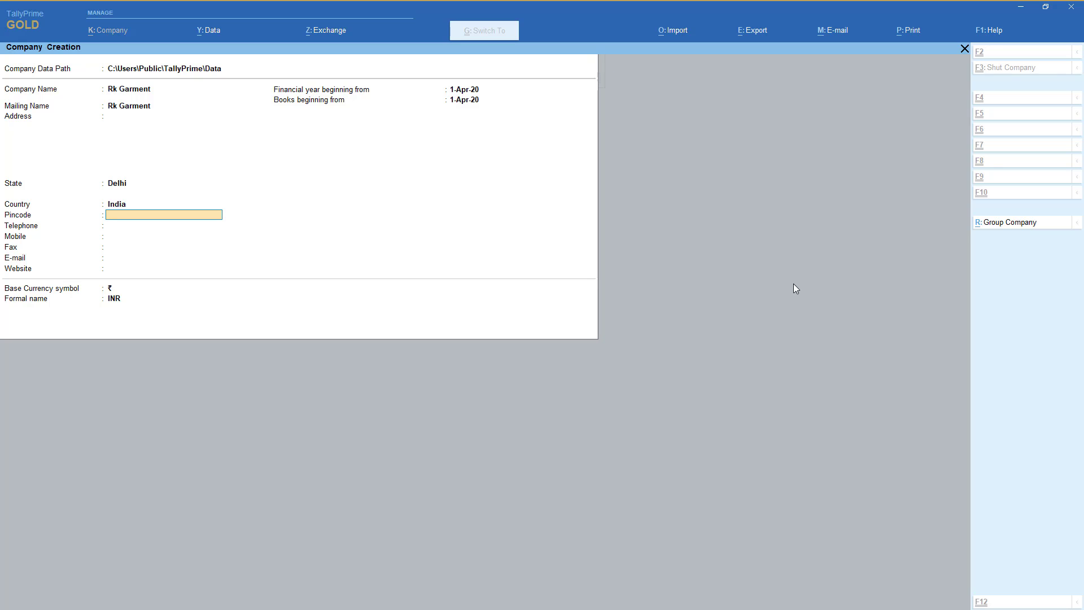
key("ctrl+a")
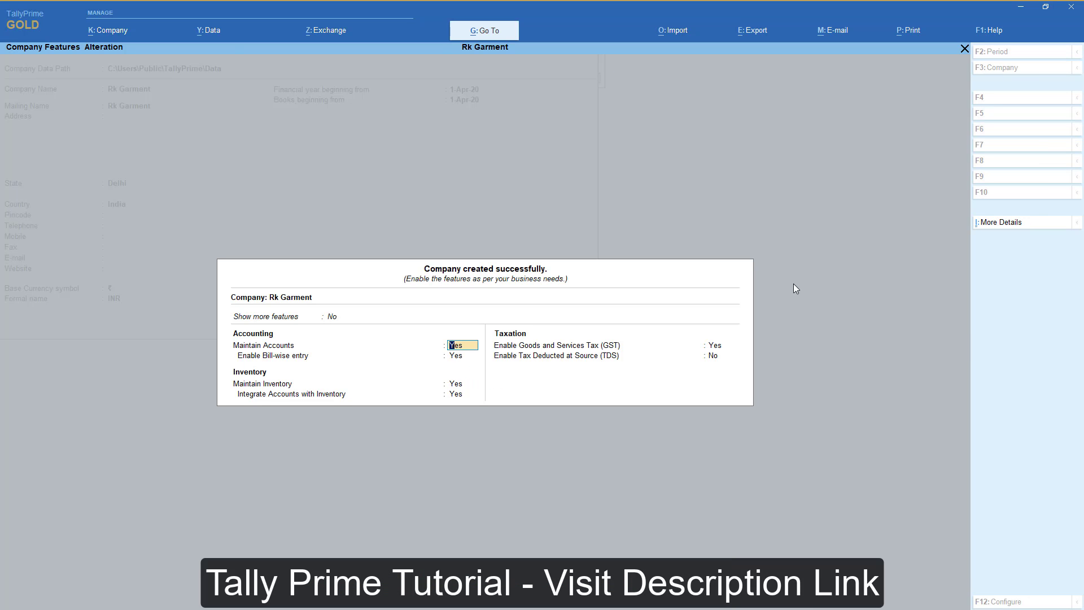
Step: Enable GST for Rk Garment with Delhi as GST state and enter the company's GSTIN
key("Return")
key("Return")
key("Return")
key("Return")
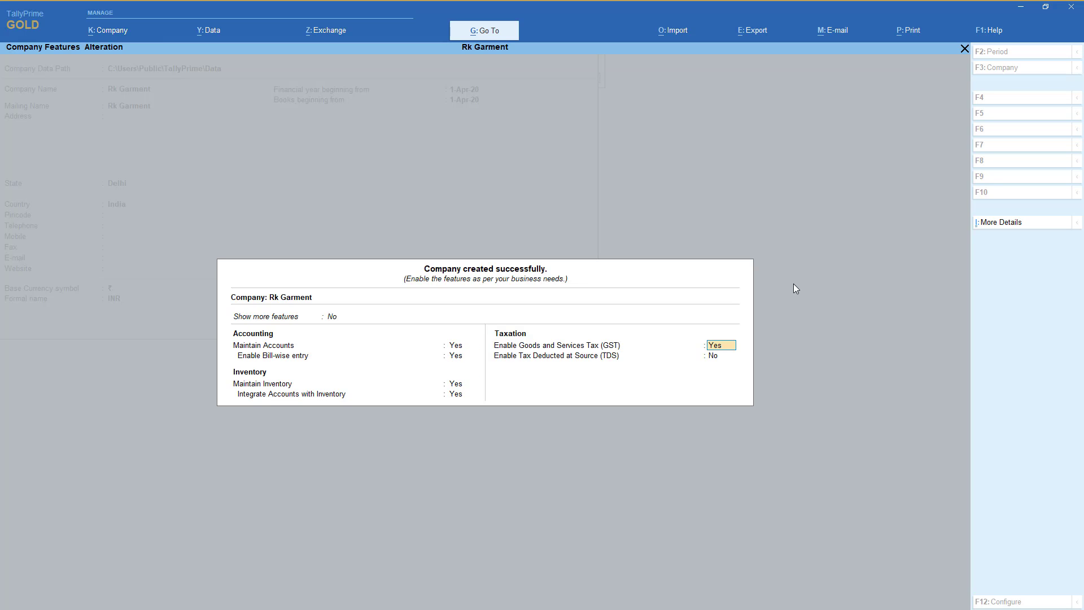
key("Return")
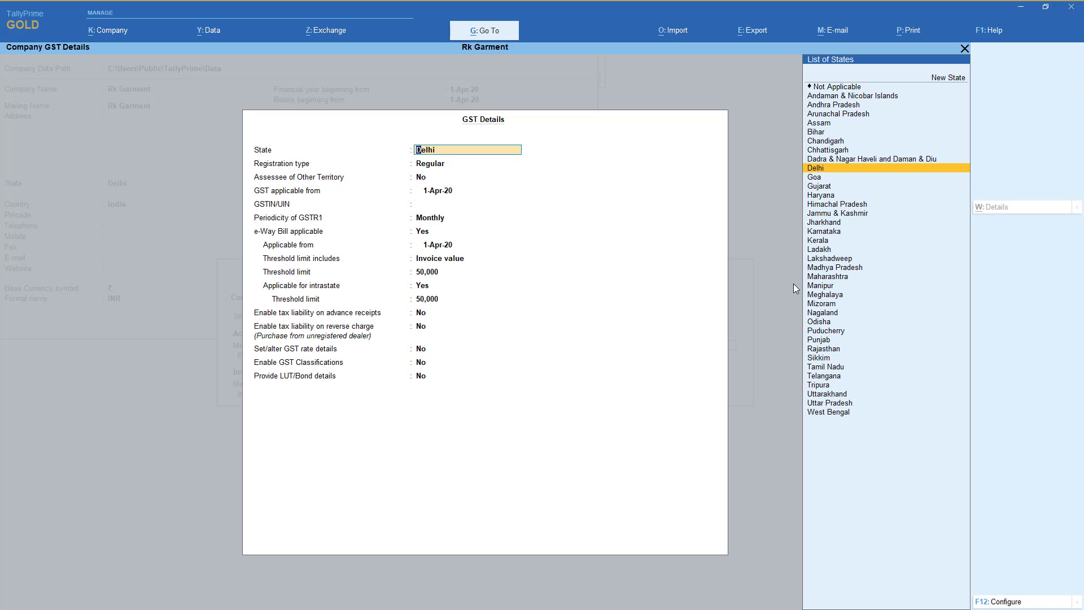
key("Return")
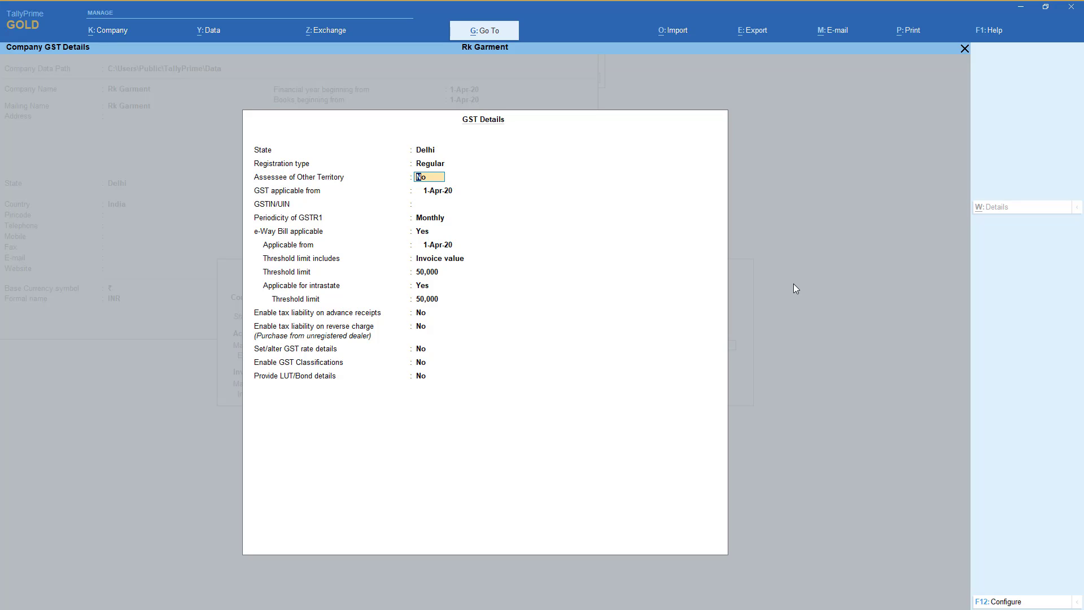
key("Return")
key("Return")
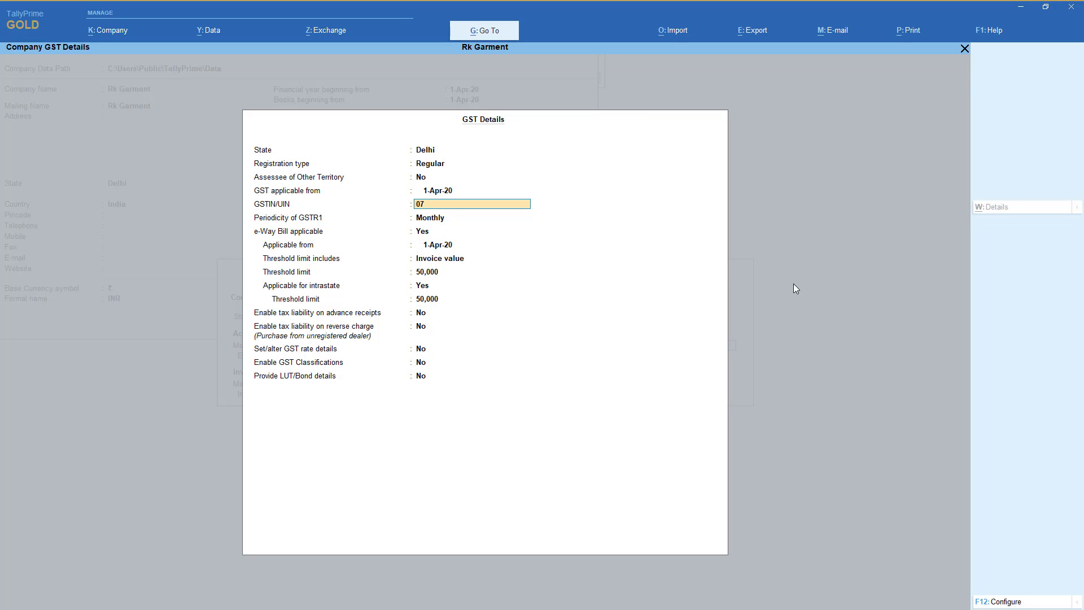
type("07AAACB5343E1Z3")
key("Return")
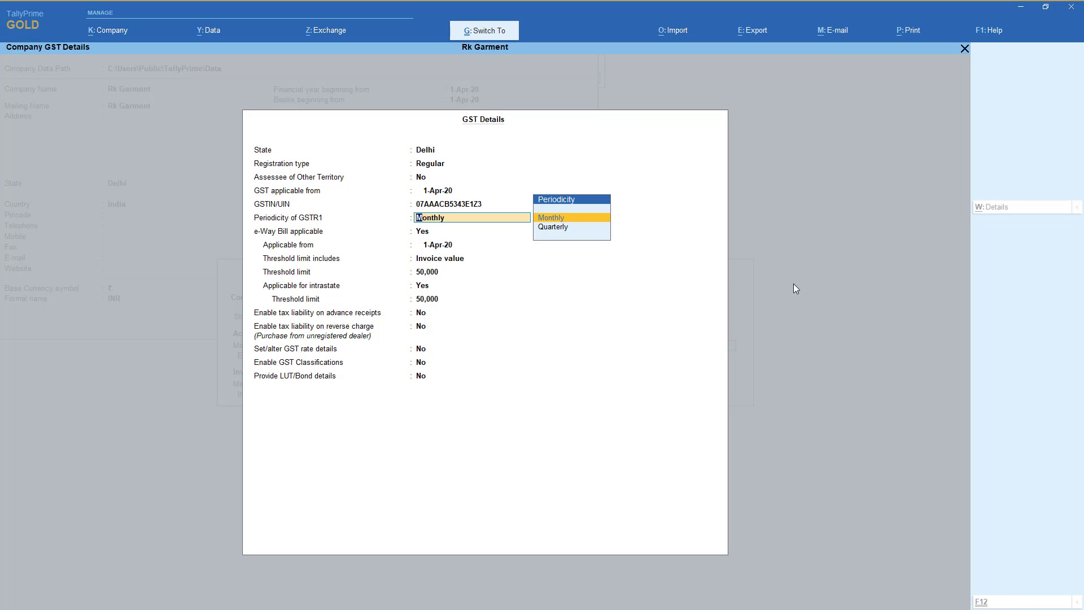
Step: Keep GSTR-1 periodicity Monthly, set e-Way Bill to No, and save the company features
key("Return")
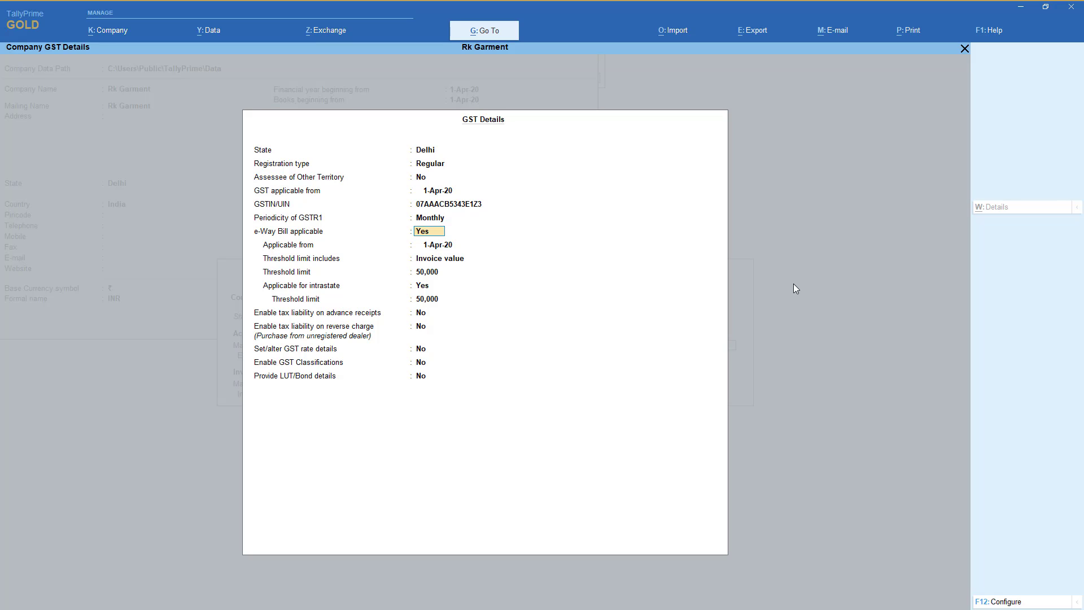
type("no")
key("Return")
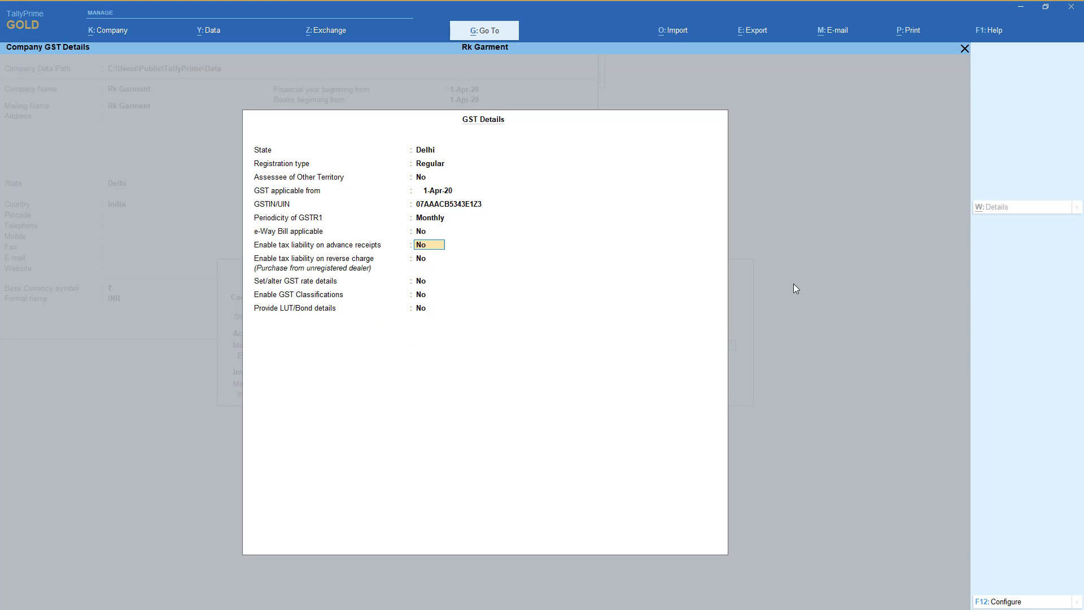
key("ctrl")
key("ctrl+a")
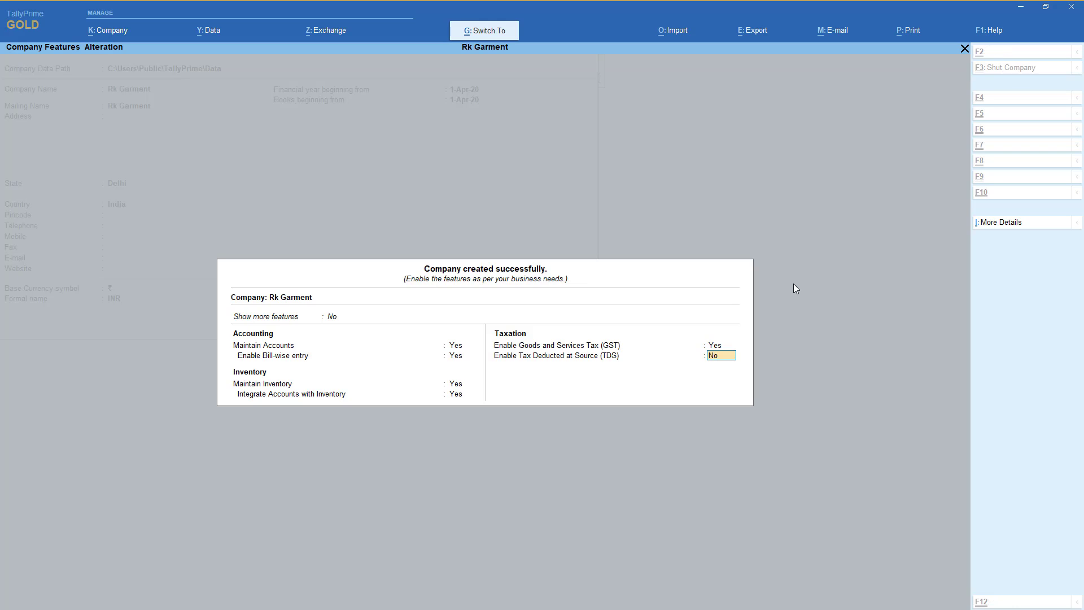
key("ctrl+a")
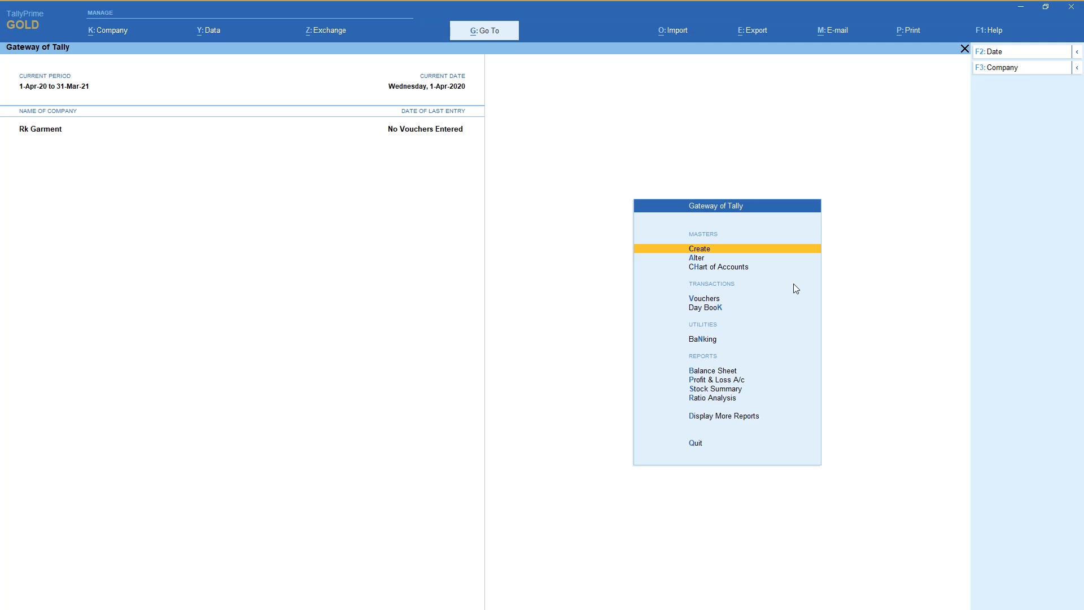
Step: Start a new ledger named Mehta Garments under Sundry Creditors
key("Down")
key("Up")
key("Return")
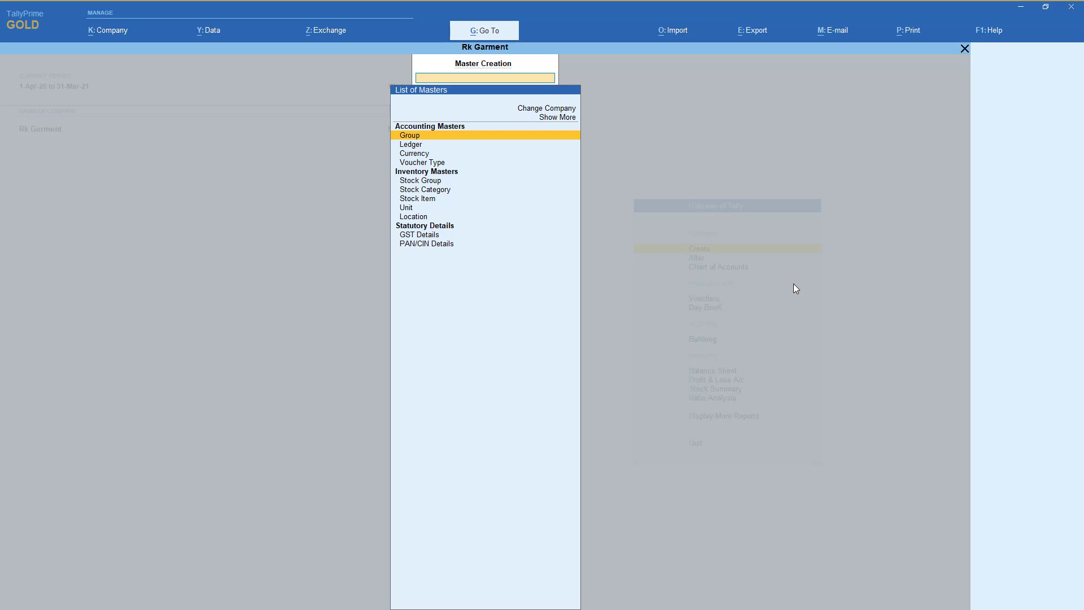
key("Down")
key("Return")
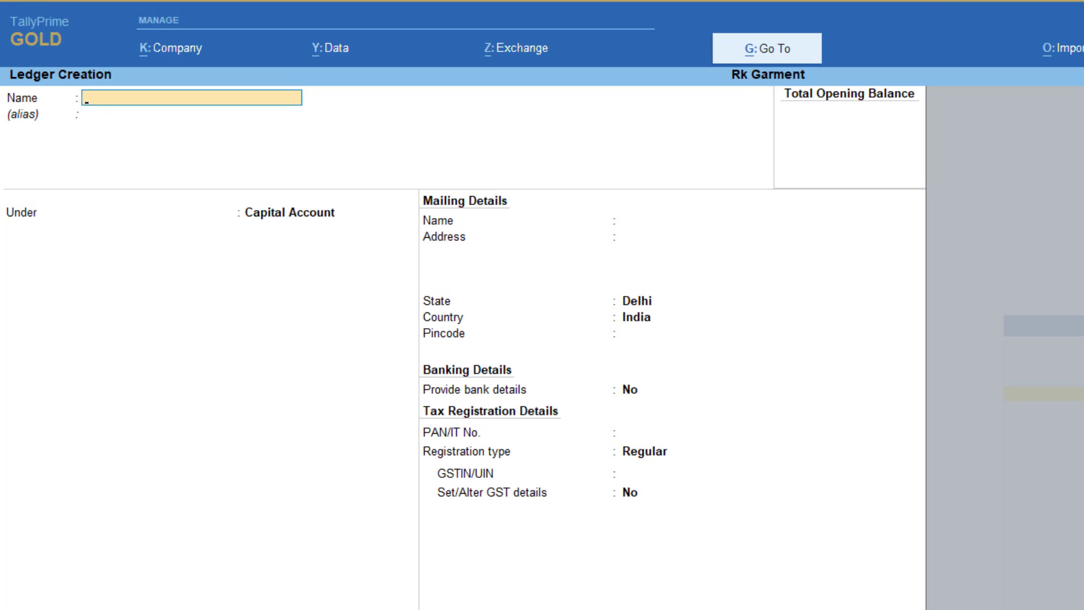
type("Mehta Garments")
key("Return")
key("Return")
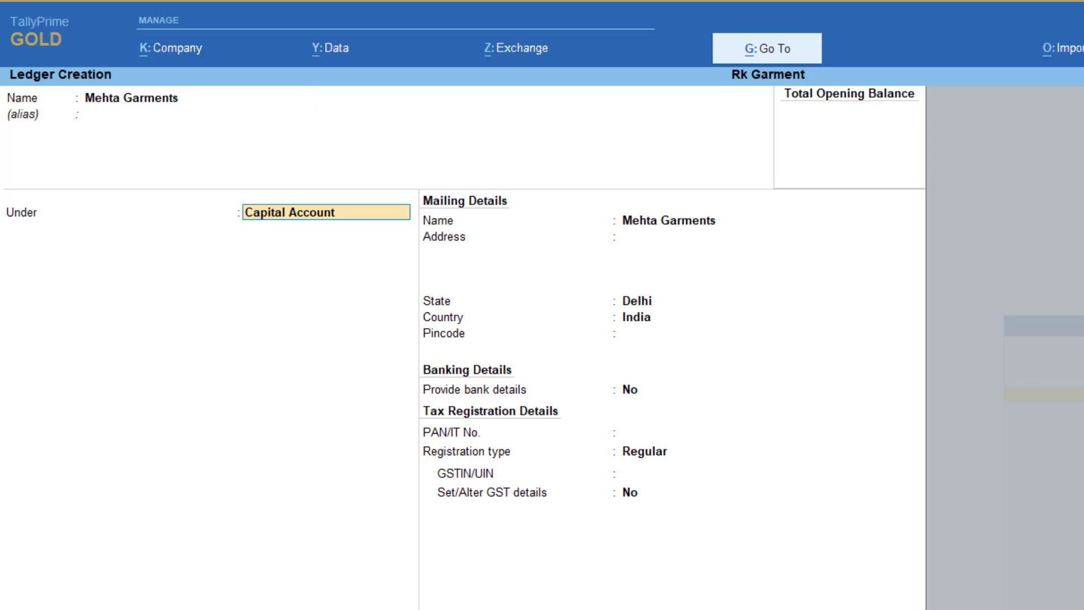
type("S")
key("Return")
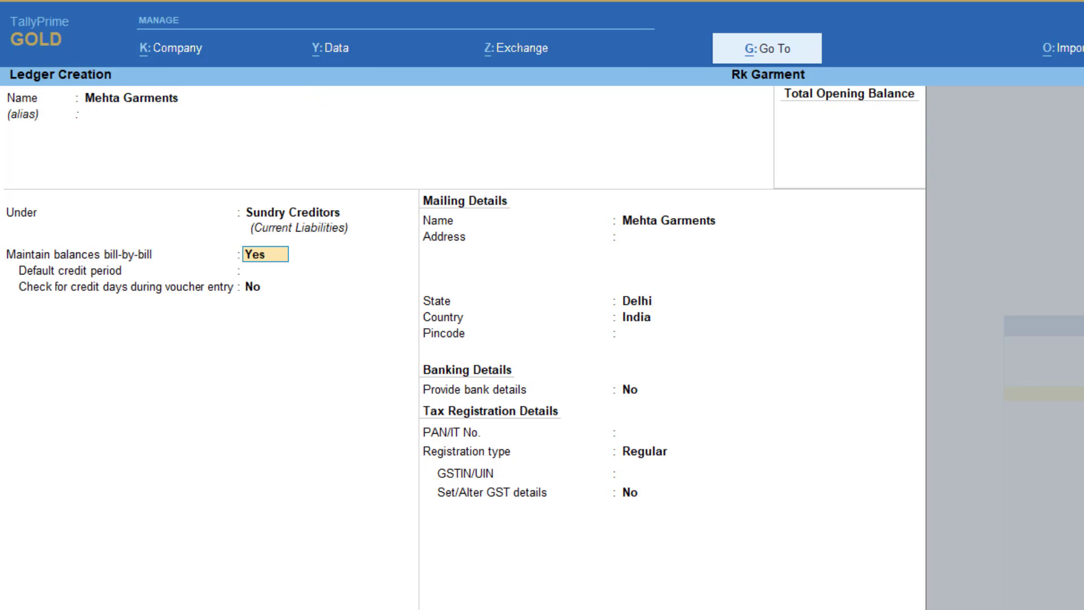
Step: Keep bill-by-bill balances, state Delhi, pincode 11032, and enter the ledger's GSTIN
key("Return")
key("Return")
key("Return")
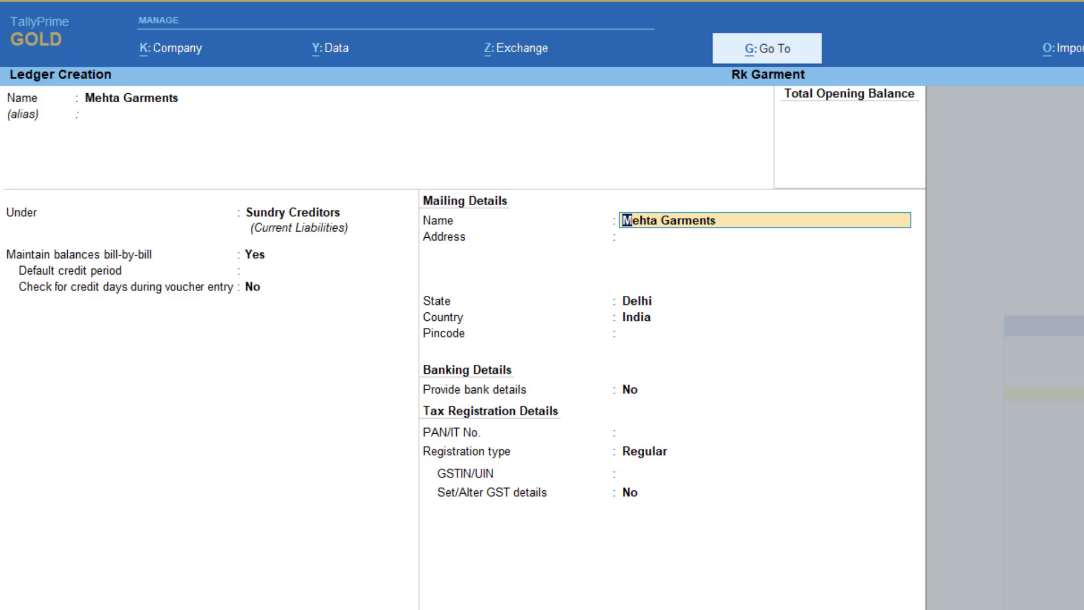
key("Return")
key("Return")
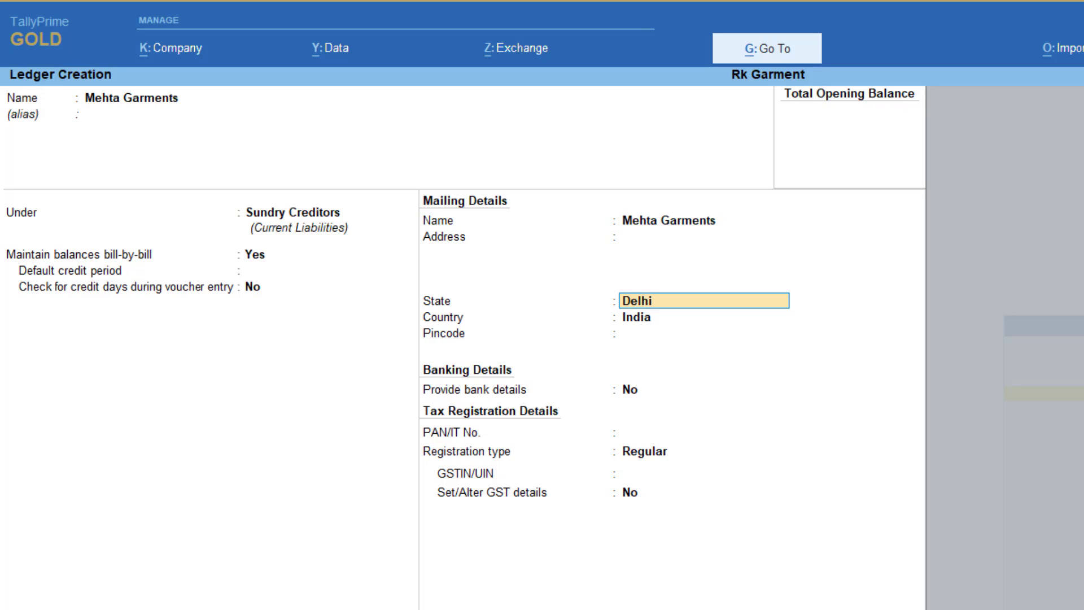
key("Return")
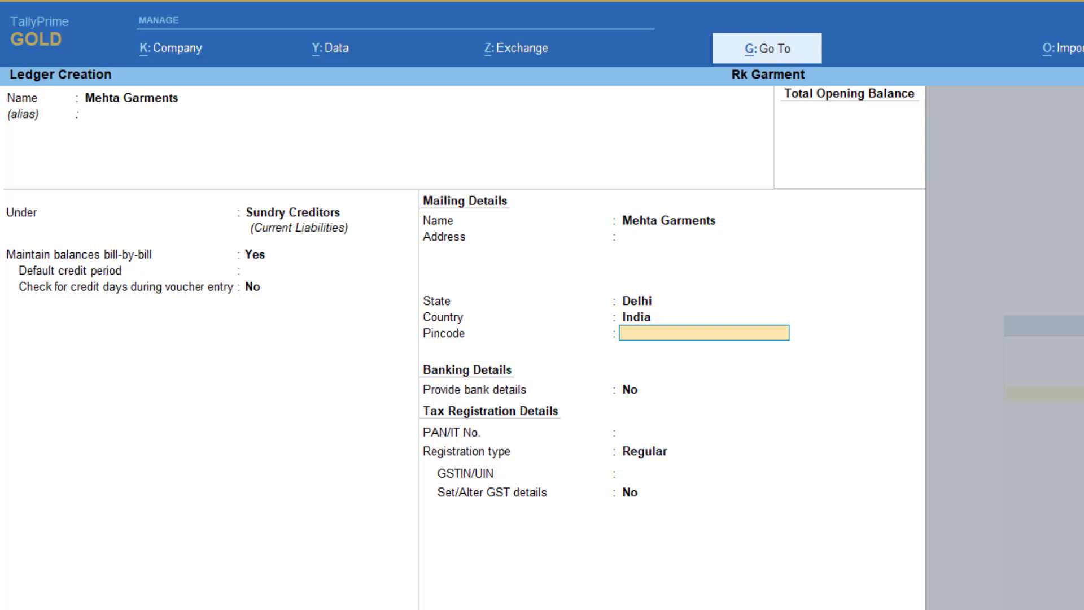
type("11032")
key("Return")
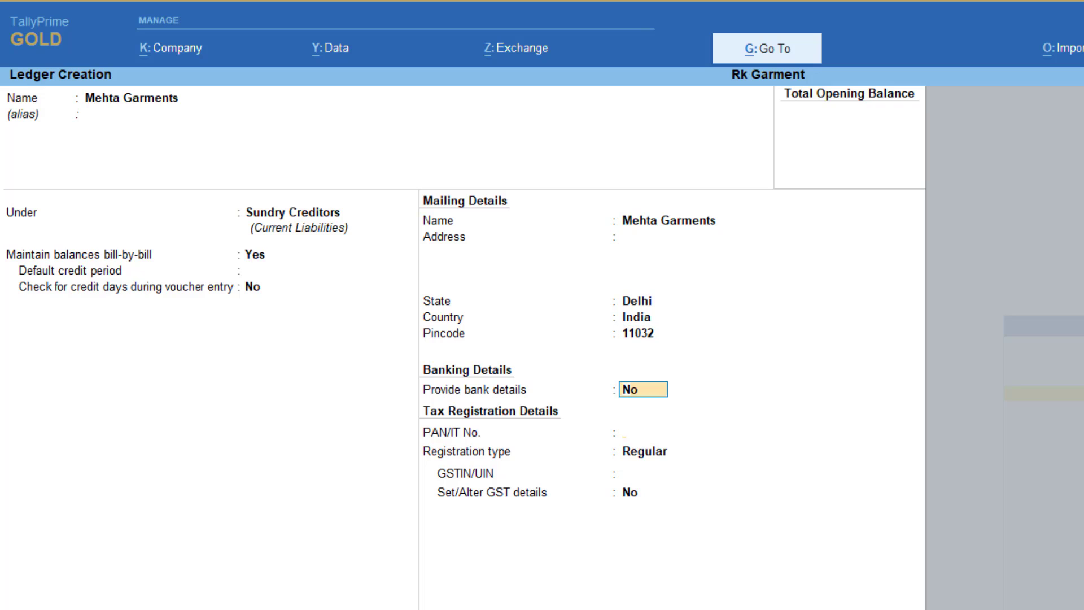
key("Return")
key("Return")
key("Return")
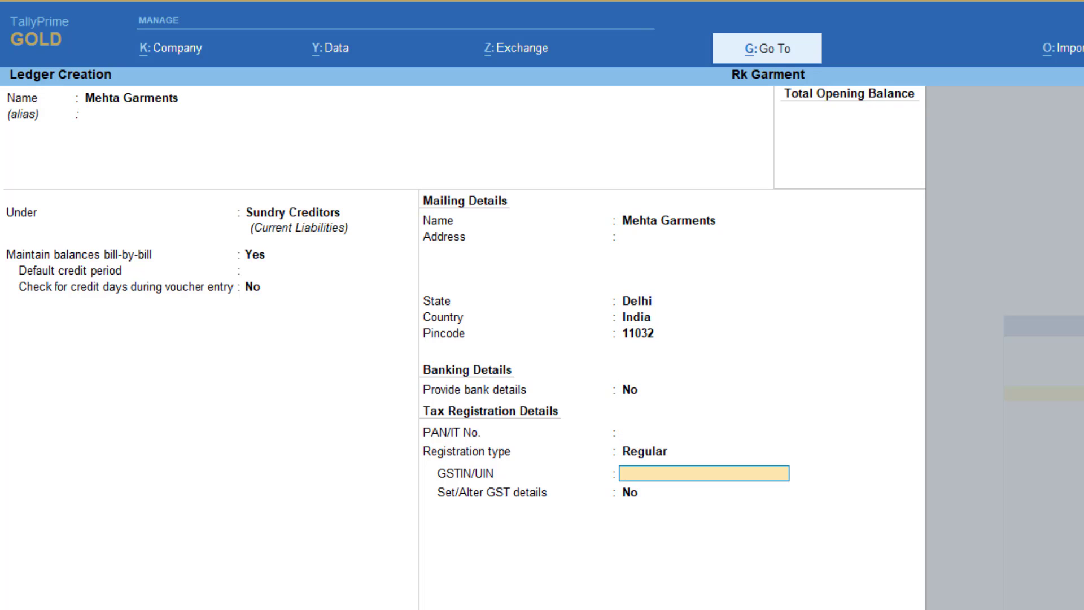
type("07ABCDE1234F1")
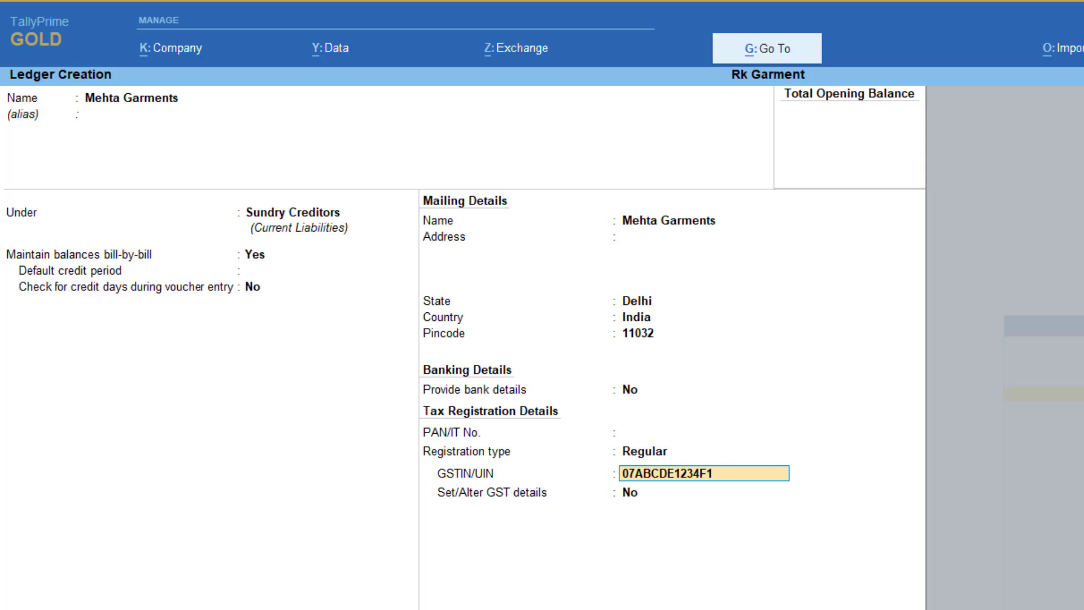
type("Z2")
key("Return")
Step: Set GST details to Yes with Regular registration type and save the Mehta Garments ledger
key("Return")
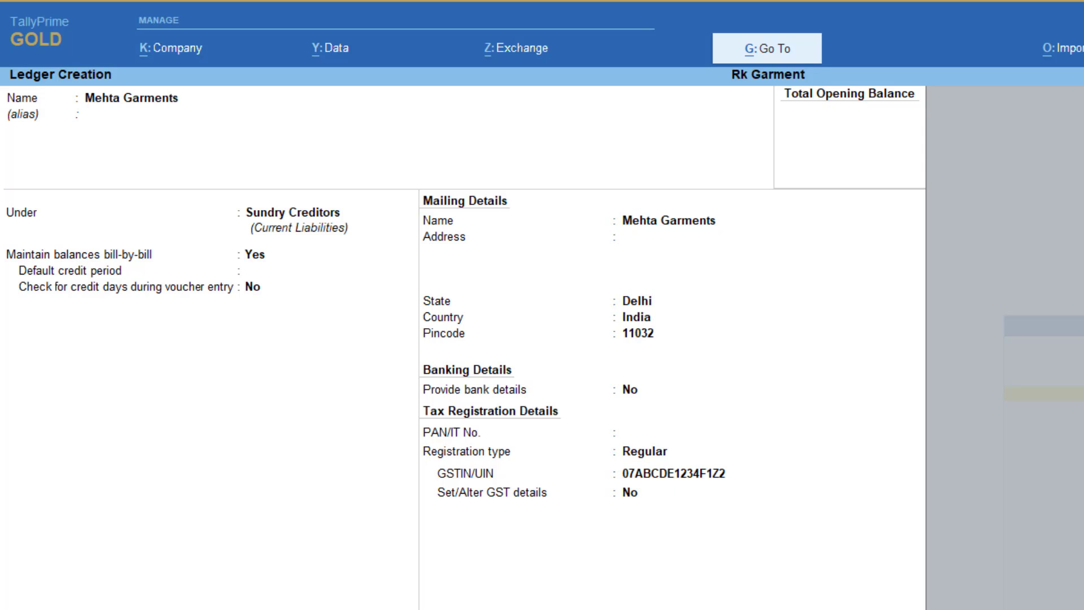
type("y")
key("Return")
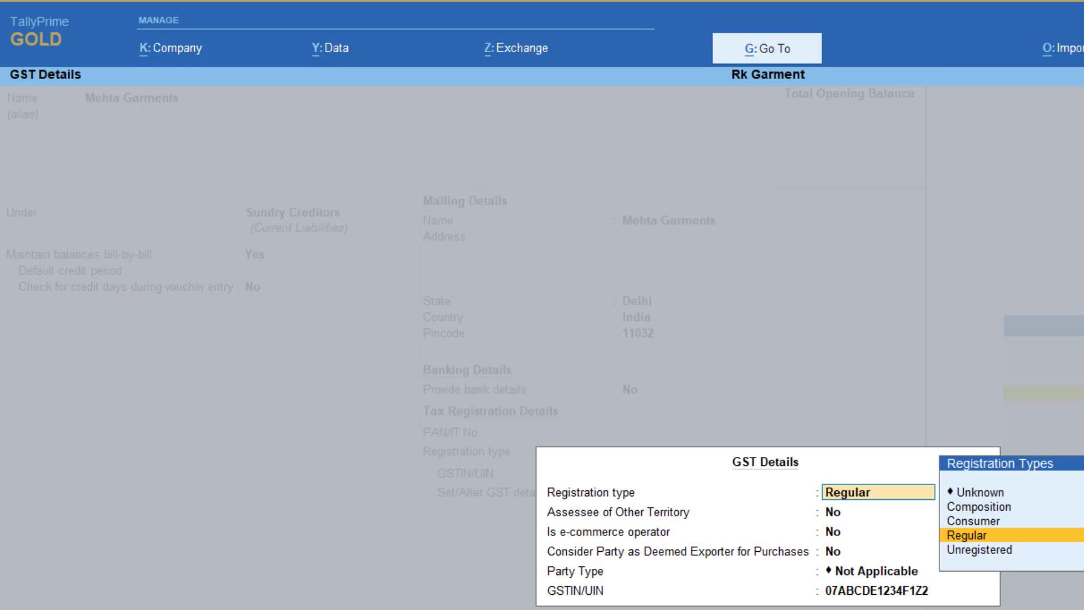
key("Return")
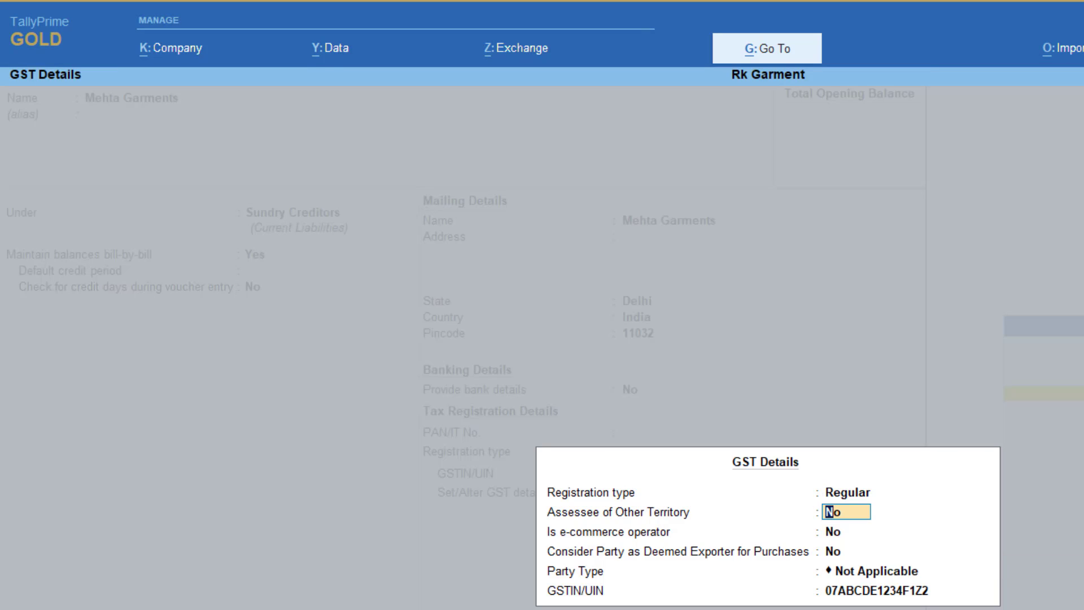
key("Return")
key("Return")
key("Return")
key("Return")
key("Return")
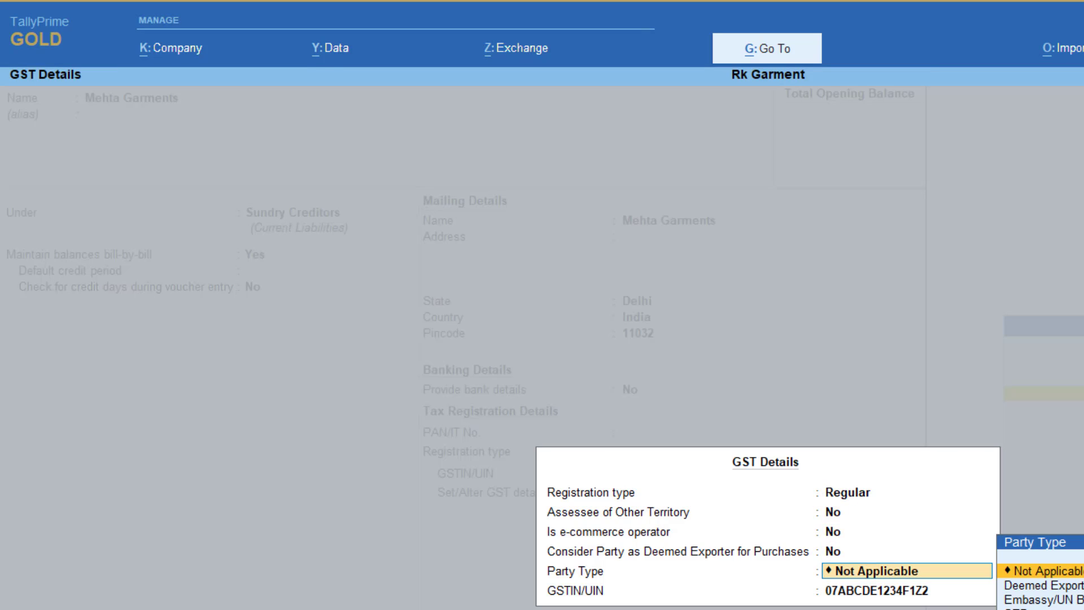
key("Return")
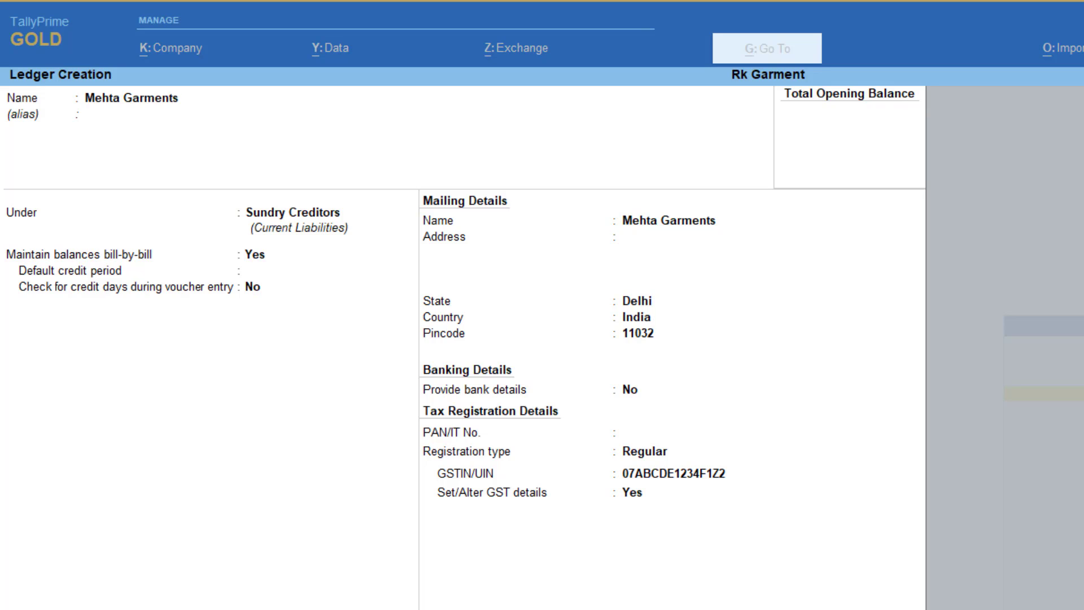
key("Return")
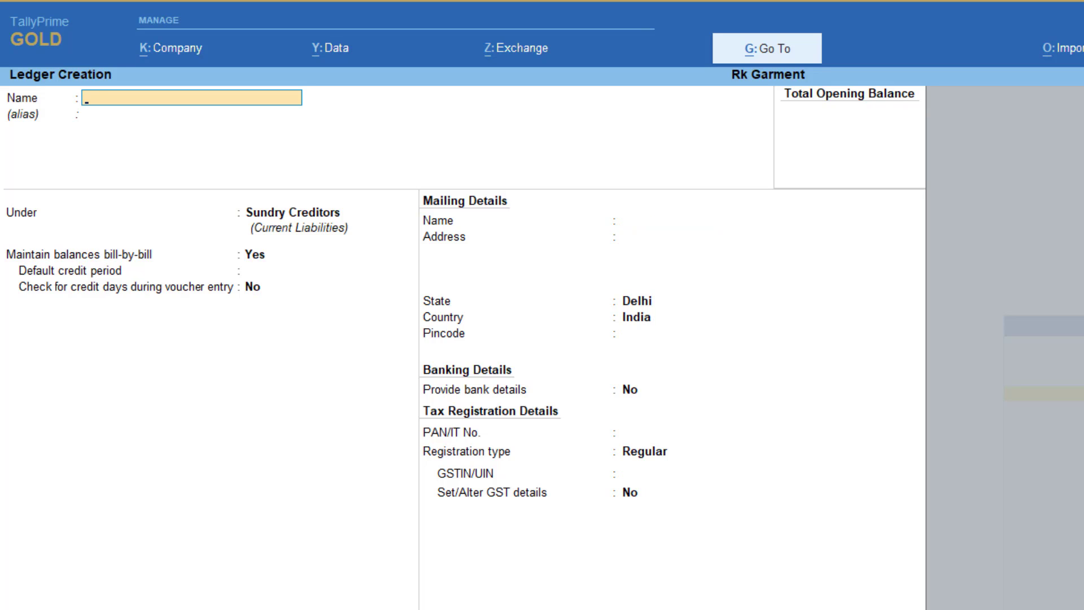
Step: Create ledger 'Local Purchase @ 5%' under Purchase Accounts with type of supply Goods
type("Local Purchase @")
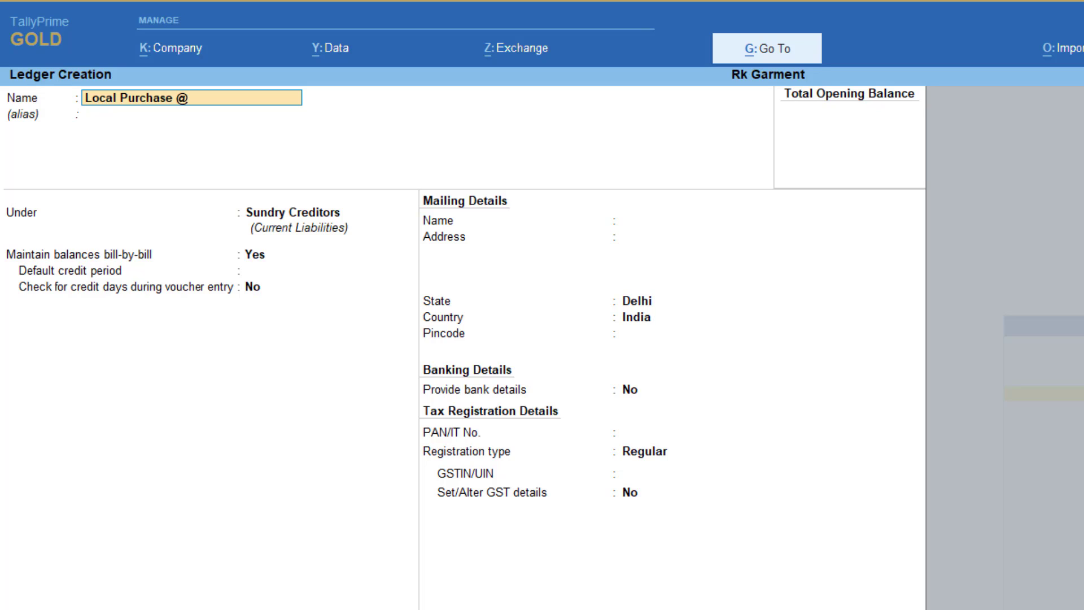
type(" 5%")
key("Return")
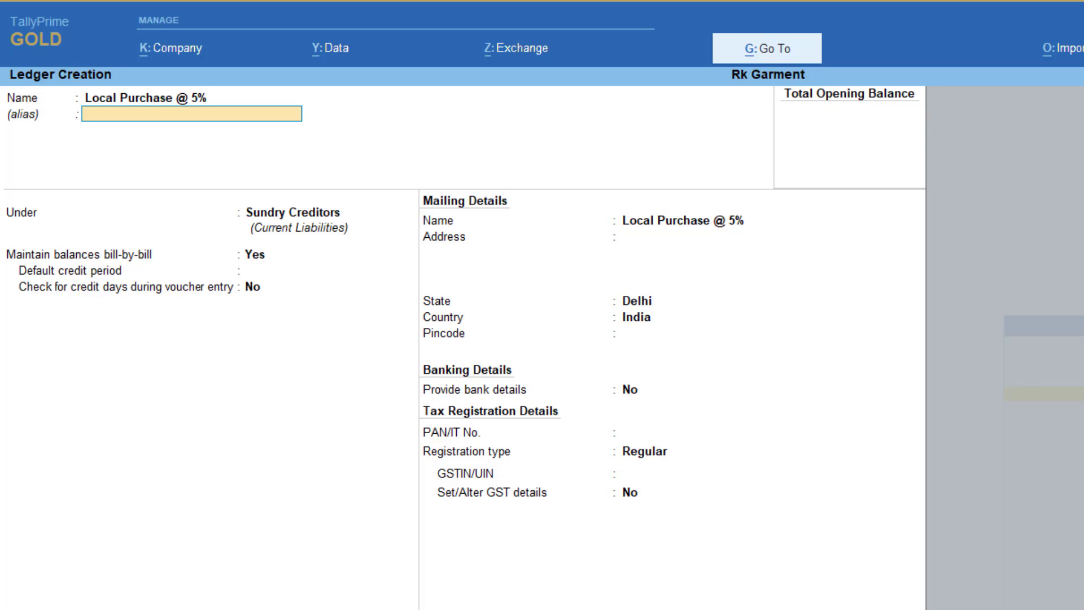
key("Return")
type("P")
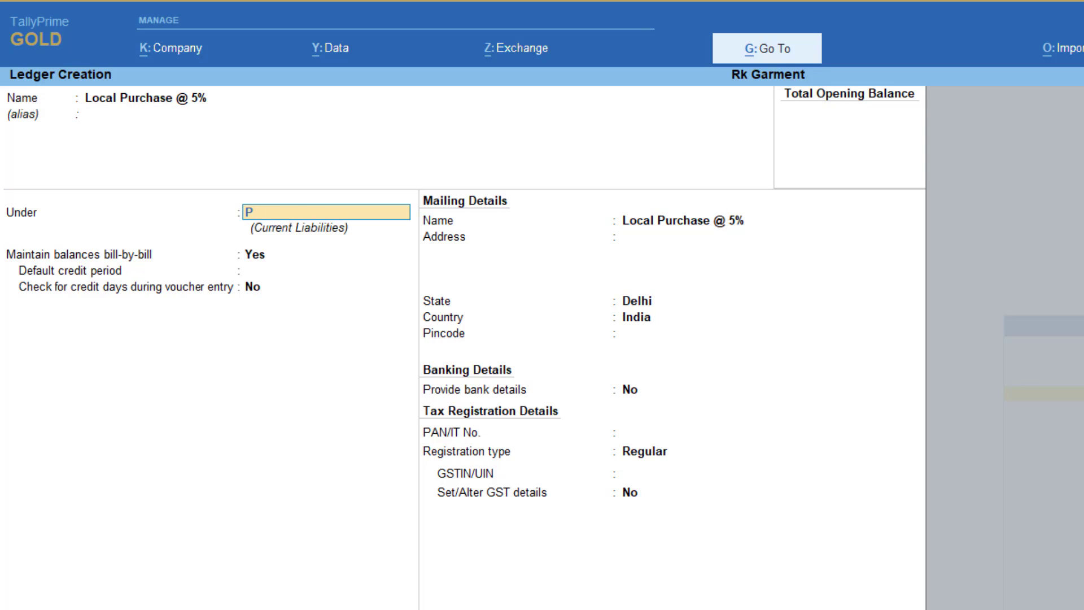
type("u")
key("Return")
key("Return")
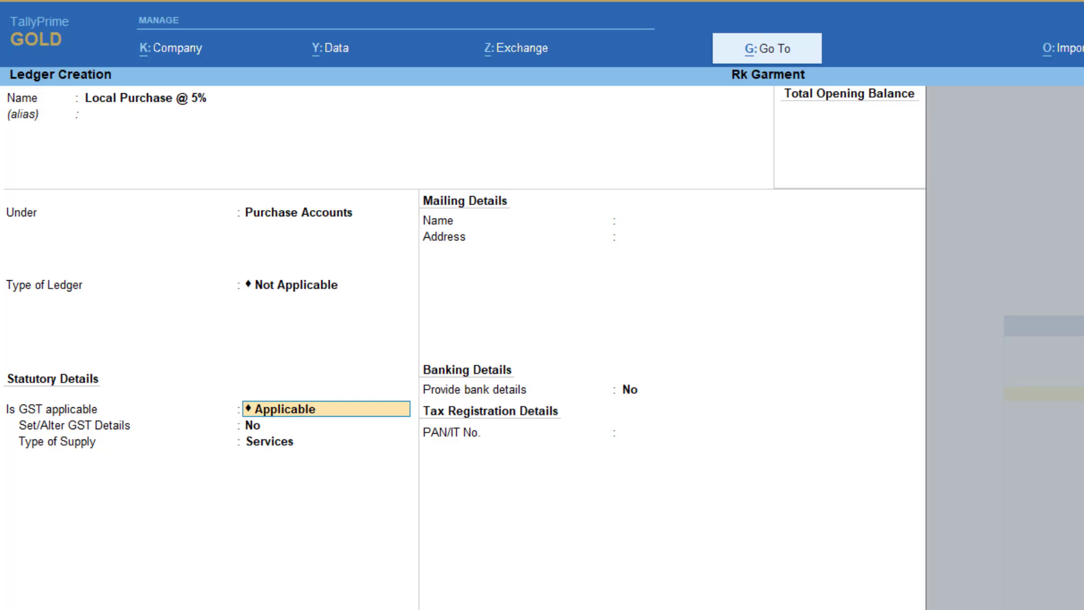
key("Return")
key("Return")
key("Up")
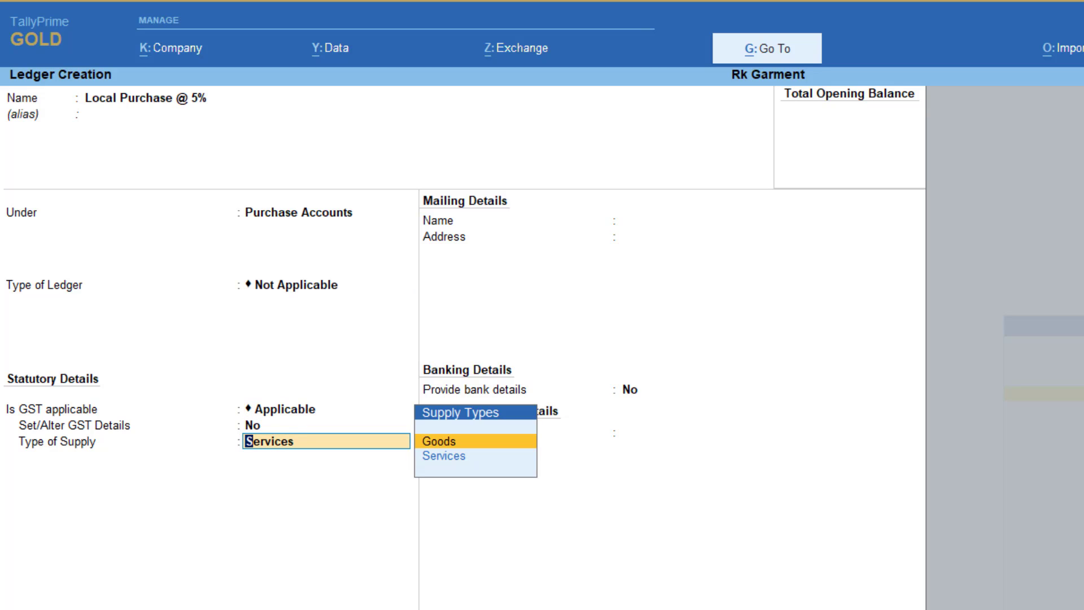
key("Return")
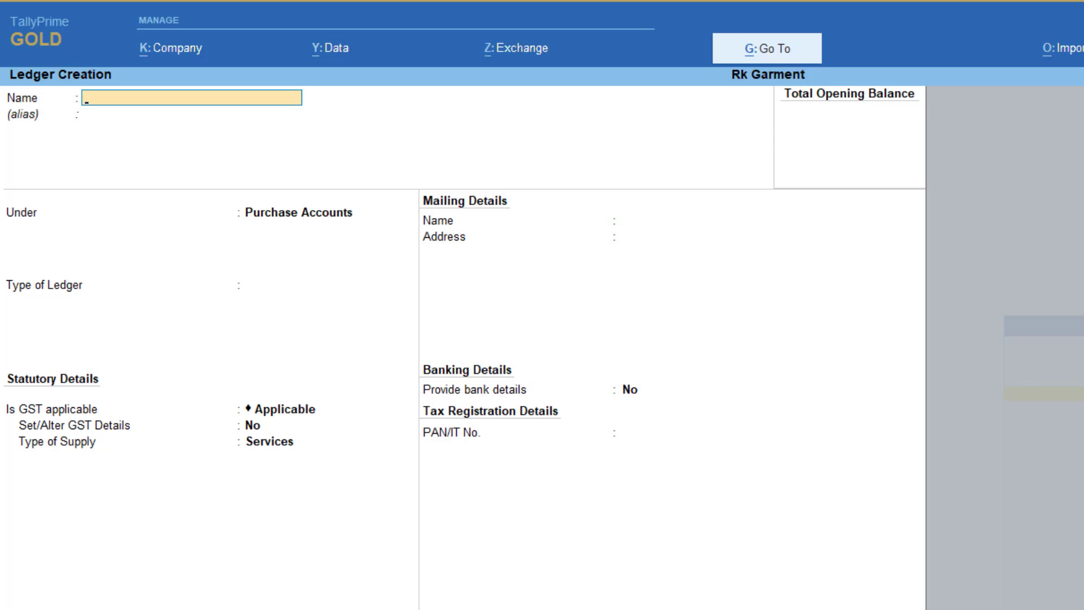
Step: Save ledger 'Input CGST @ 2.5%' under Duties & Taxes: GST, Central Tax, 2.5%
type("Input CGST @")
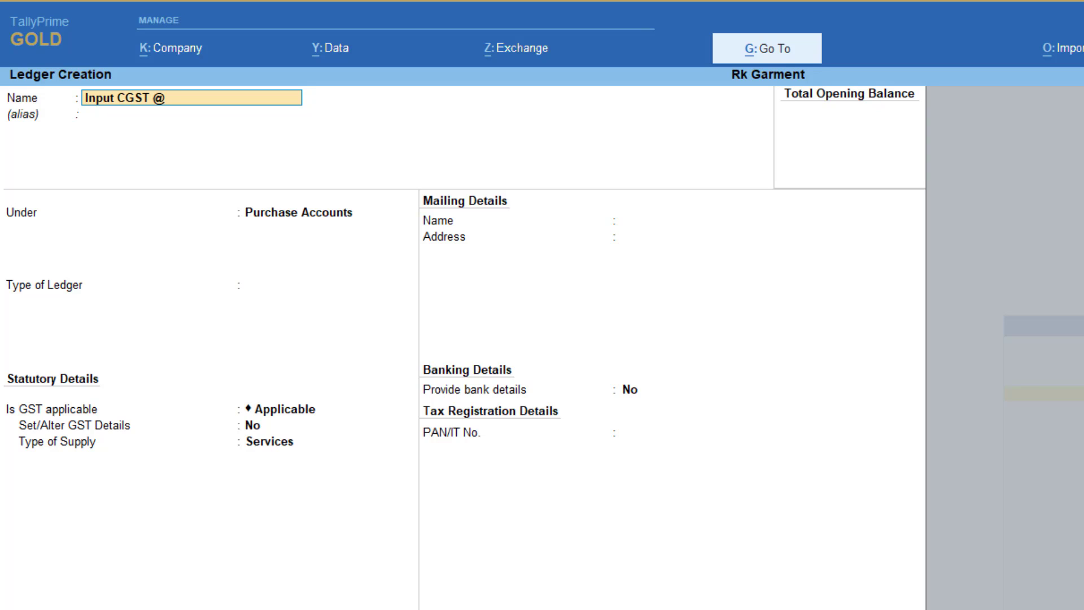
type(" 2.5%")
key("Return")
key("Return")
type("D")
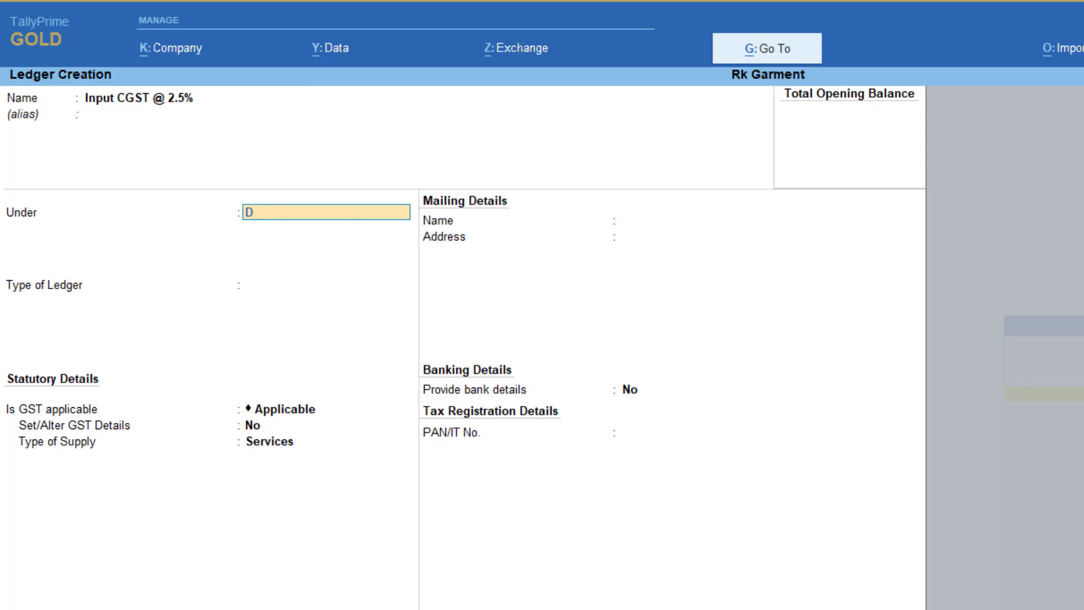
key("Return")
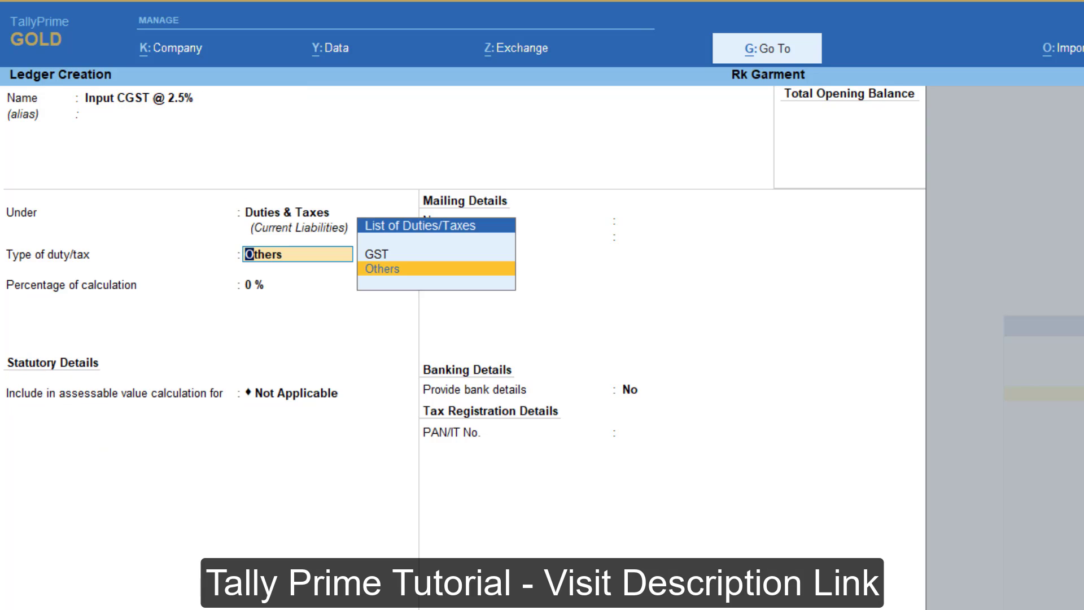
key("Up")
key("Return")
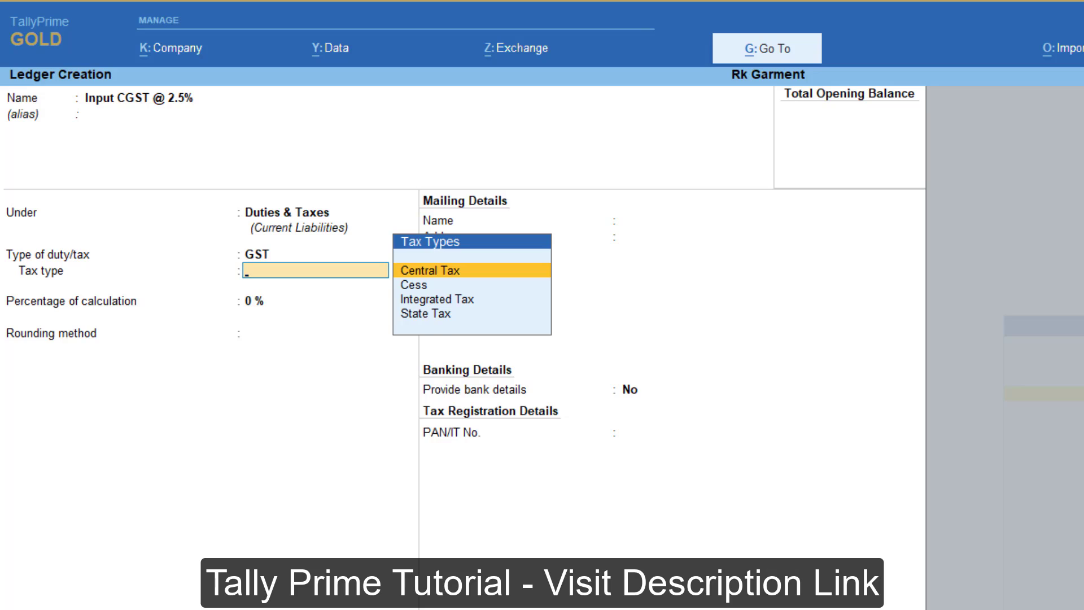
key("Return")
type("2.5")
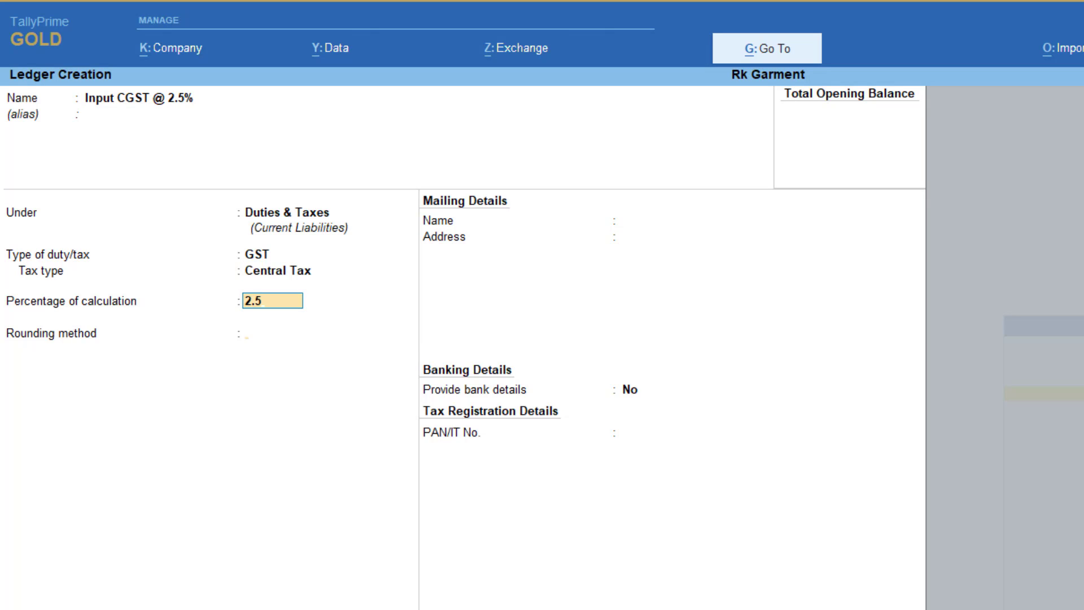
key("Return")
key("Return")
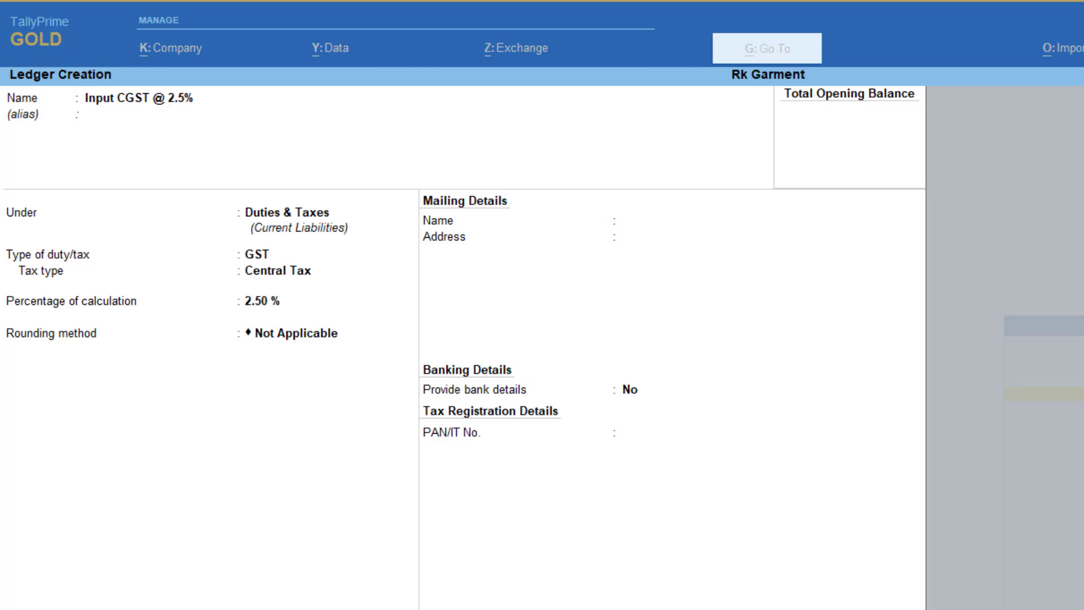
key("ctrl+a")
Step: Save ledger 'Input SGST @ 2.5%' under Duties & Taxes: GST, State Tax, 2.5%, no rounding
type("Input")
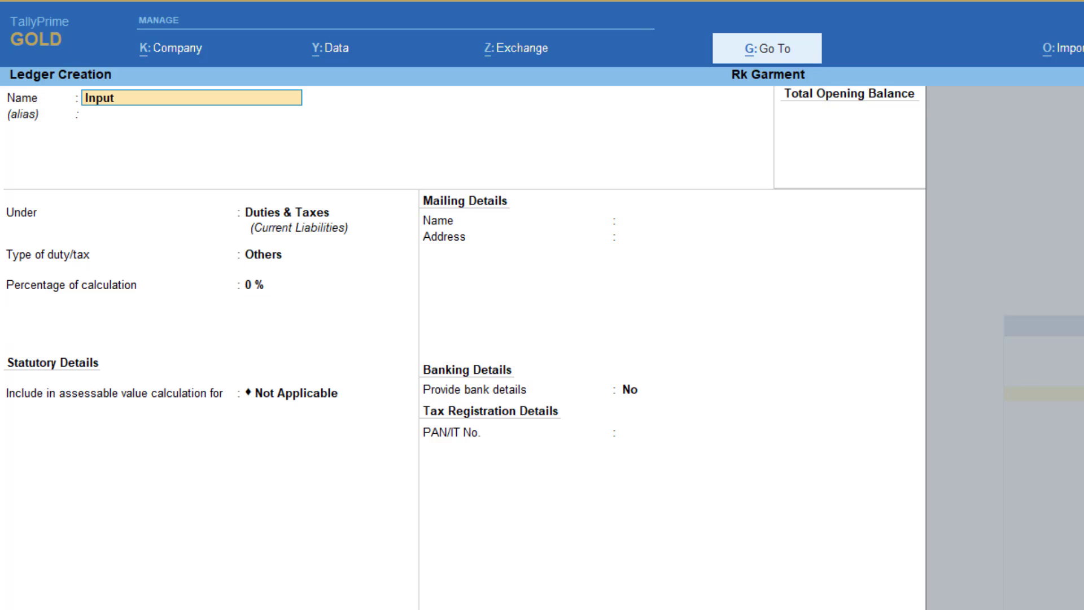
type(" S")
type("@ 2.5%")
key("Return")
key("Return")
key("Return")
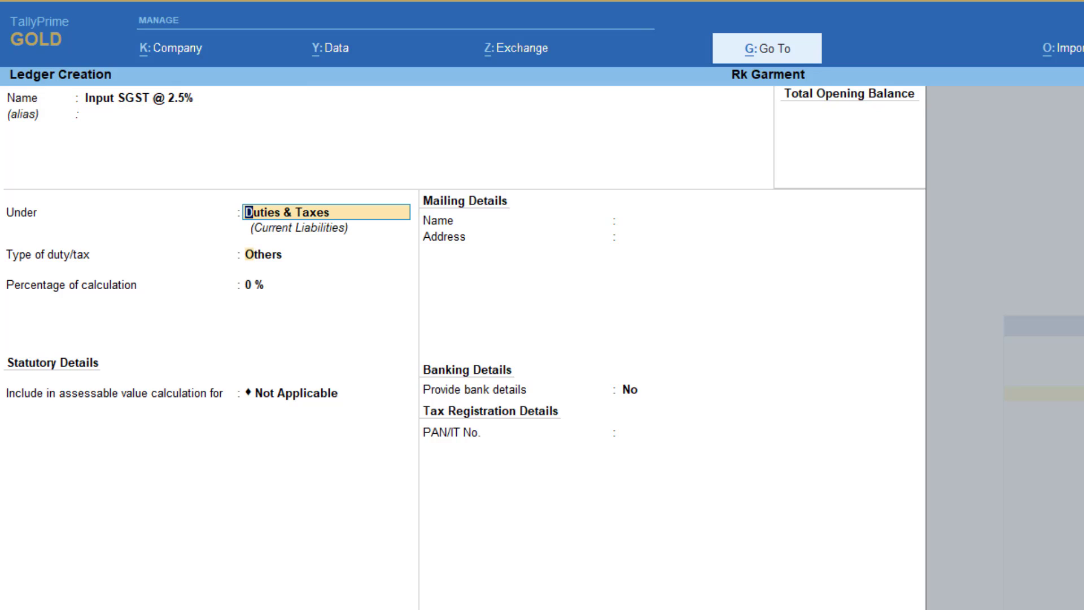
key("Up")
key("Return")
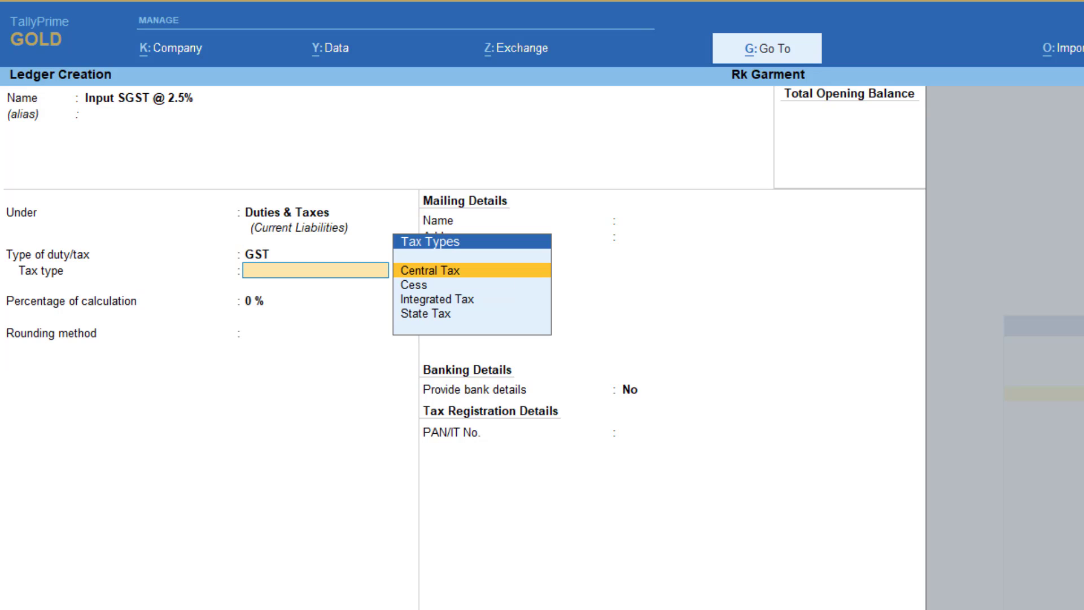
key("Down")
key("Down")
key("Down")
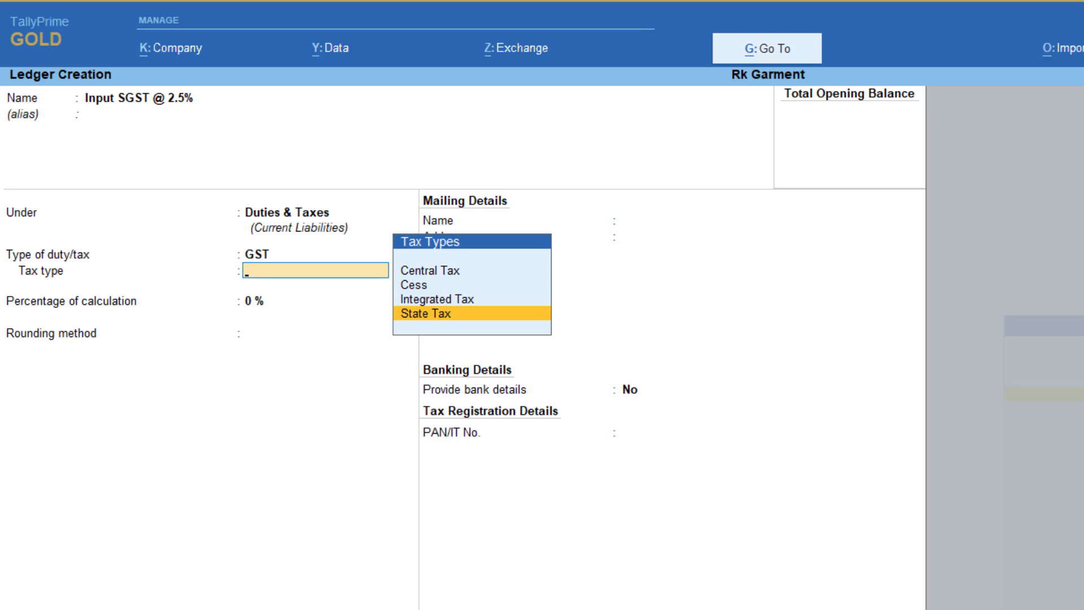
key("Return")
type("2")
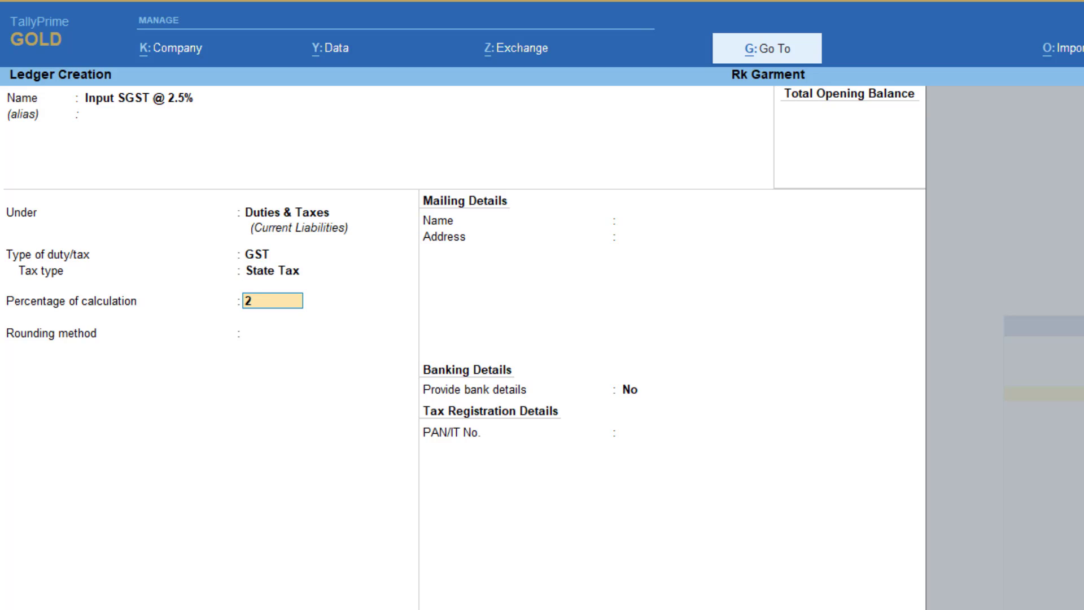
type(".5")
key("Return")
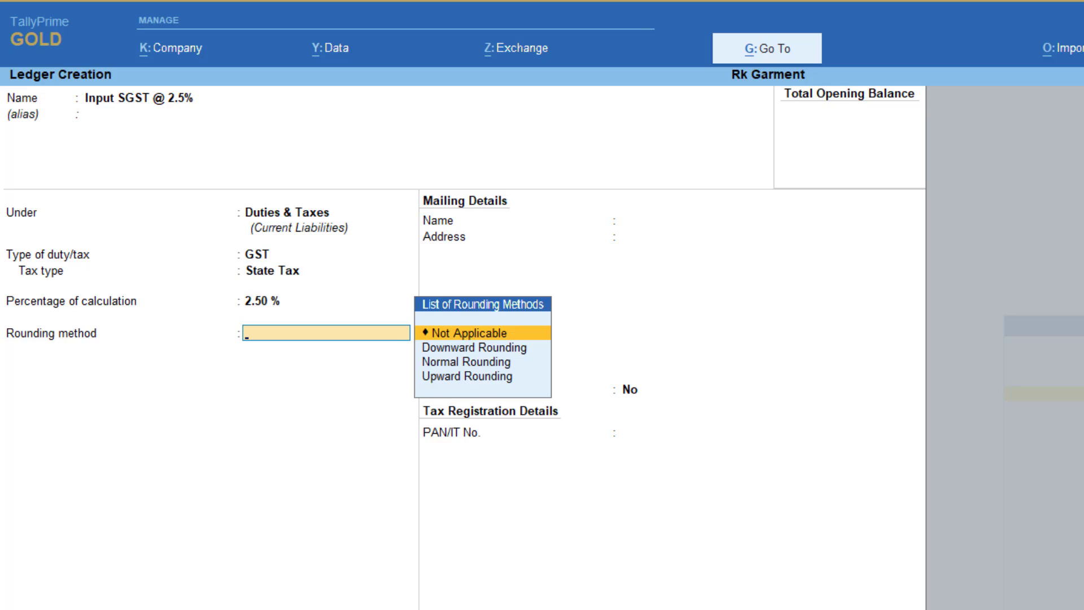
key("Return")
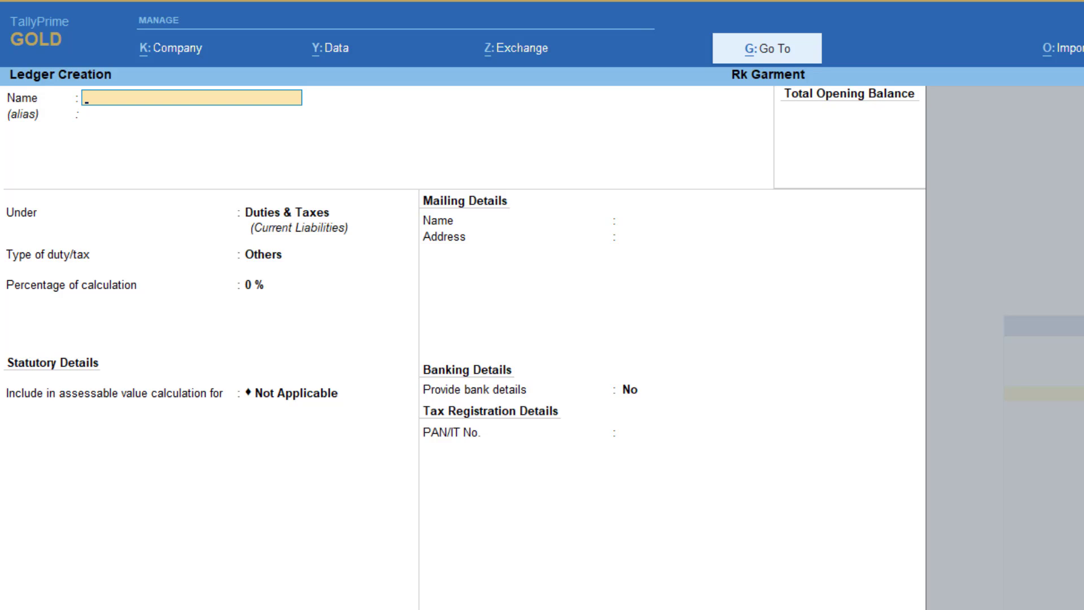
Step: Create a stock group named Garments
key("Escape")
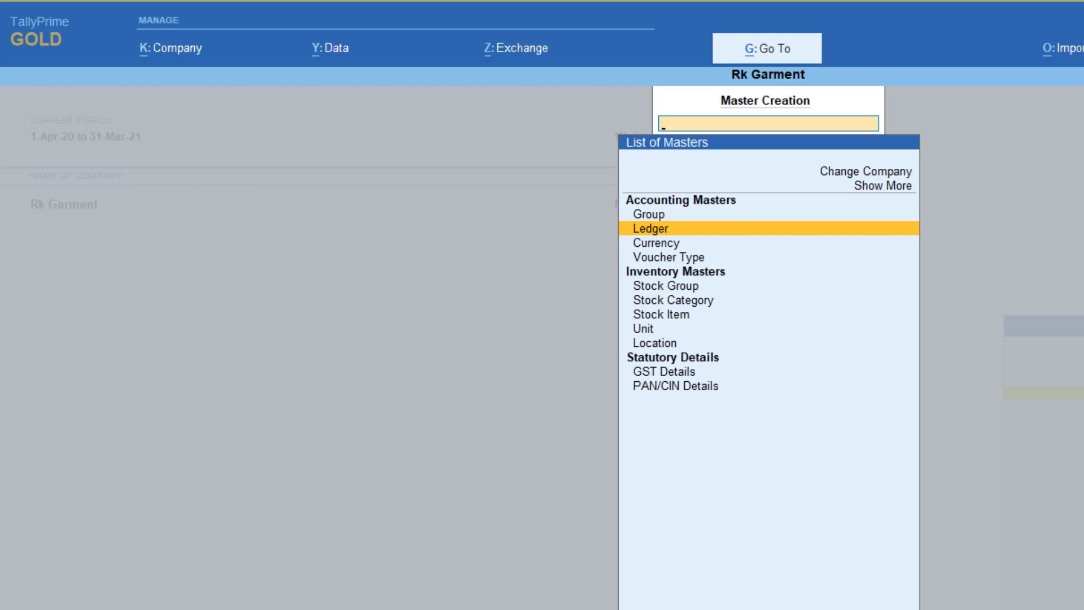
key("Down")
key("Down")
key("Down")
key("Down")
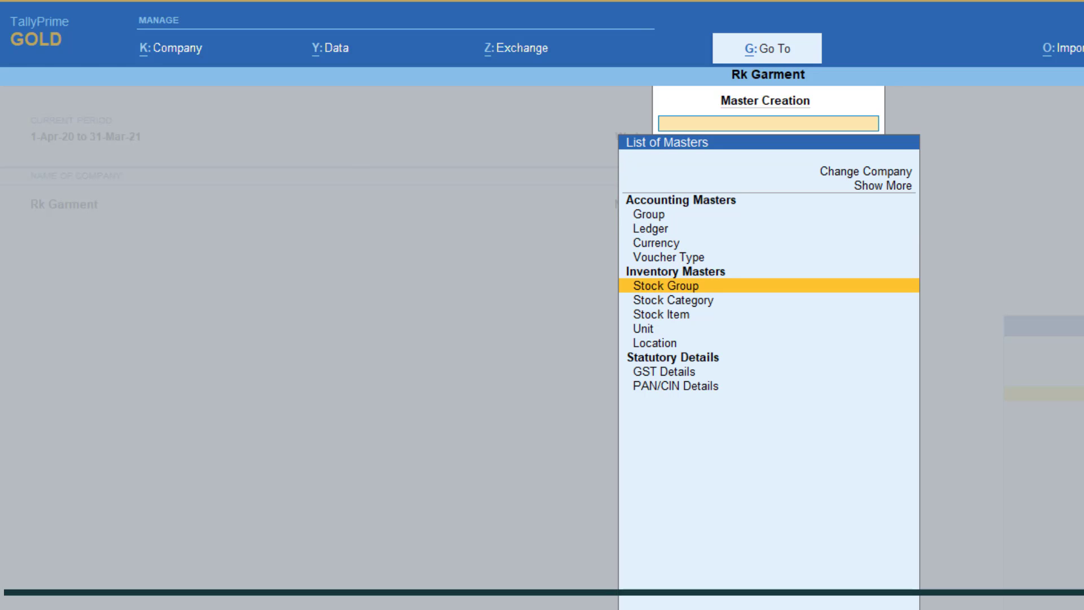
key("Return")
type("Ga")
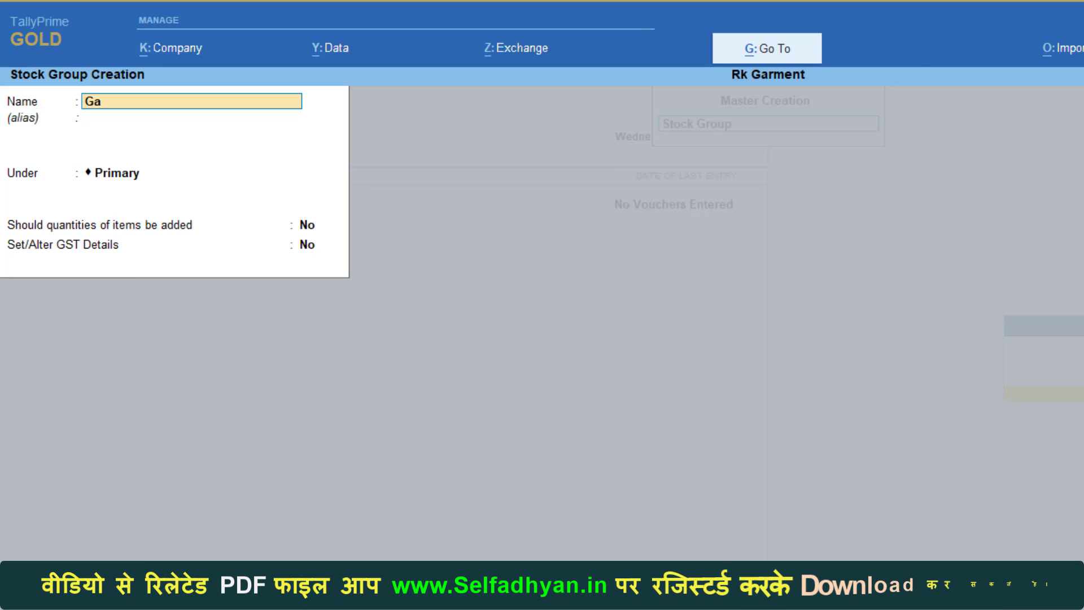
type("rments")
key("Return")
key("Return")
key("Return")
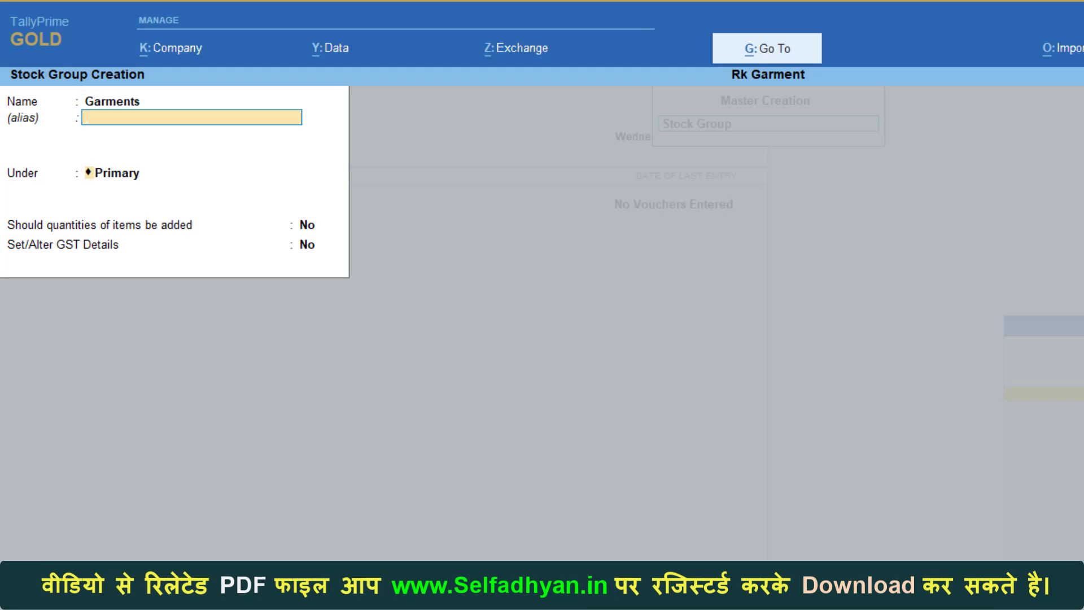
key("Return")
key("Return")
key("Return")
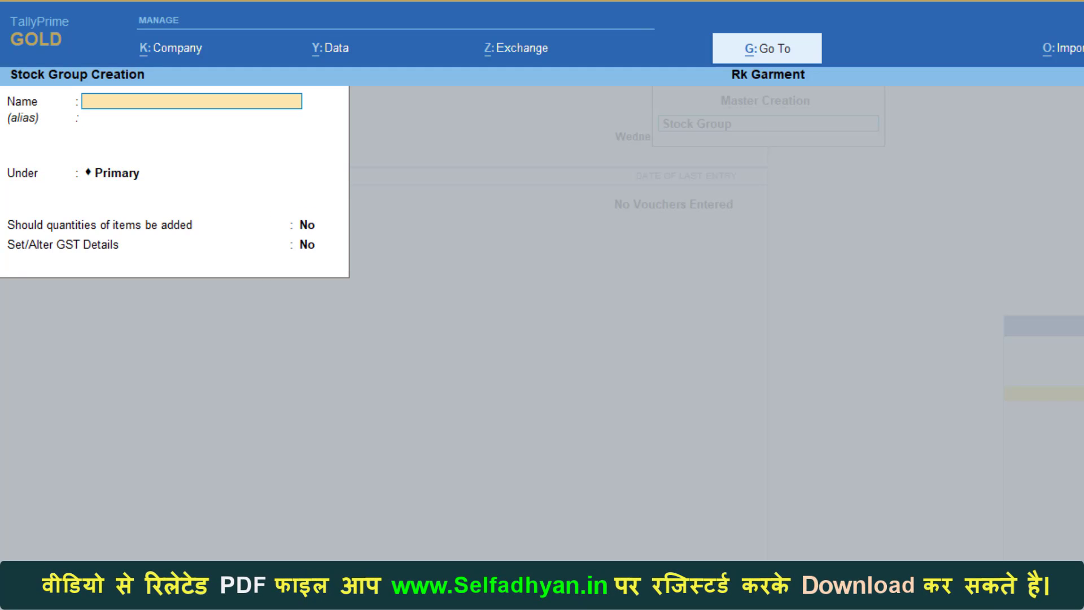
key("Escape")
key("Return")
Step: Create unit 'pcs' with unit quantity code PCS-PIECES
key("Down")
key("Down")
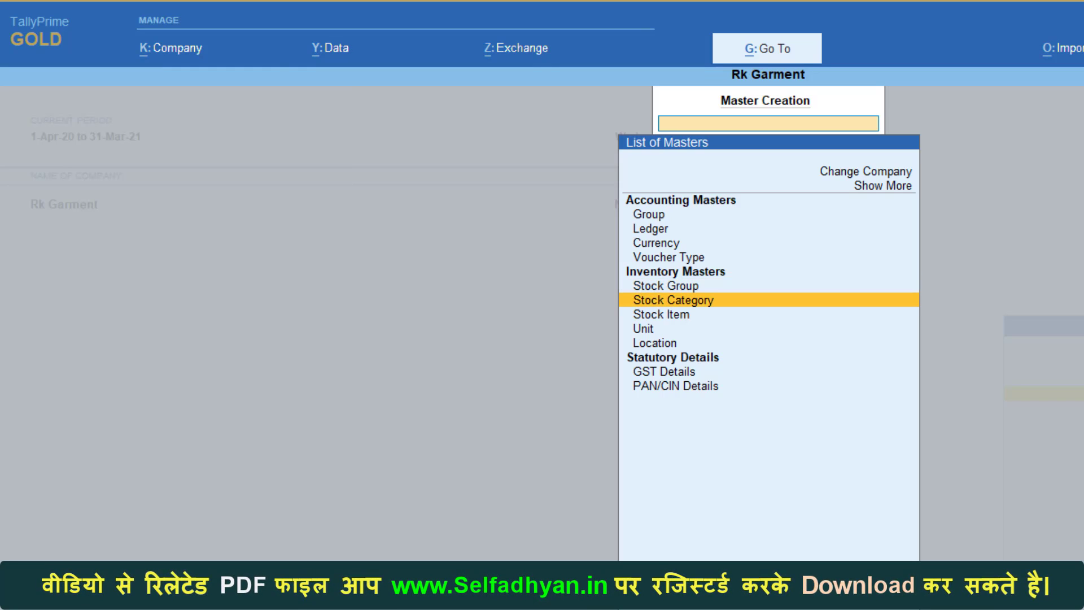
key("Down")
key("Return")
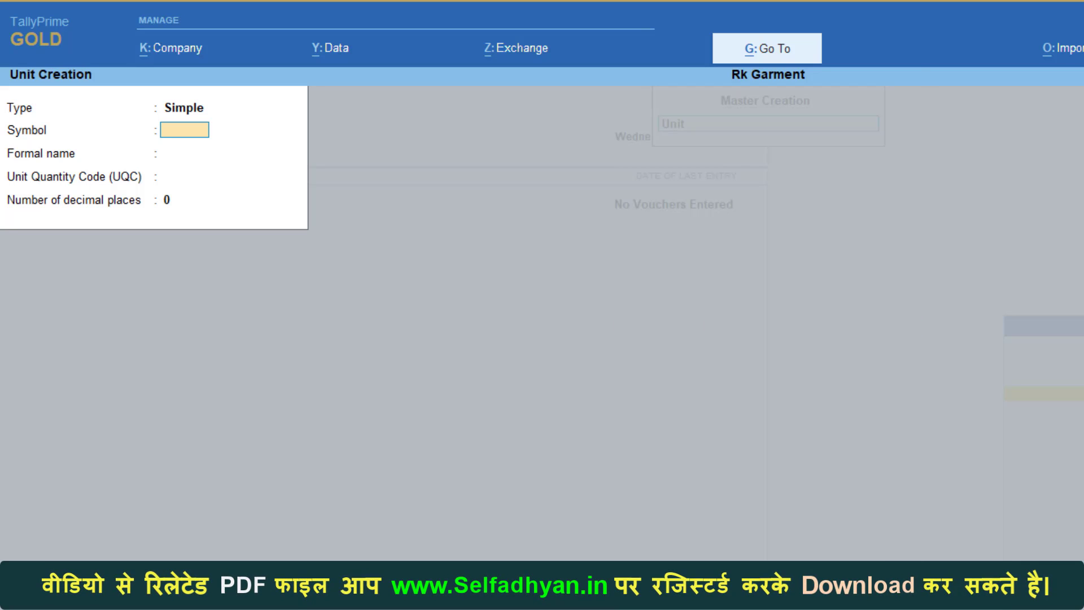
type("pcs")
key("Return")
key("Return")
type("pcs")
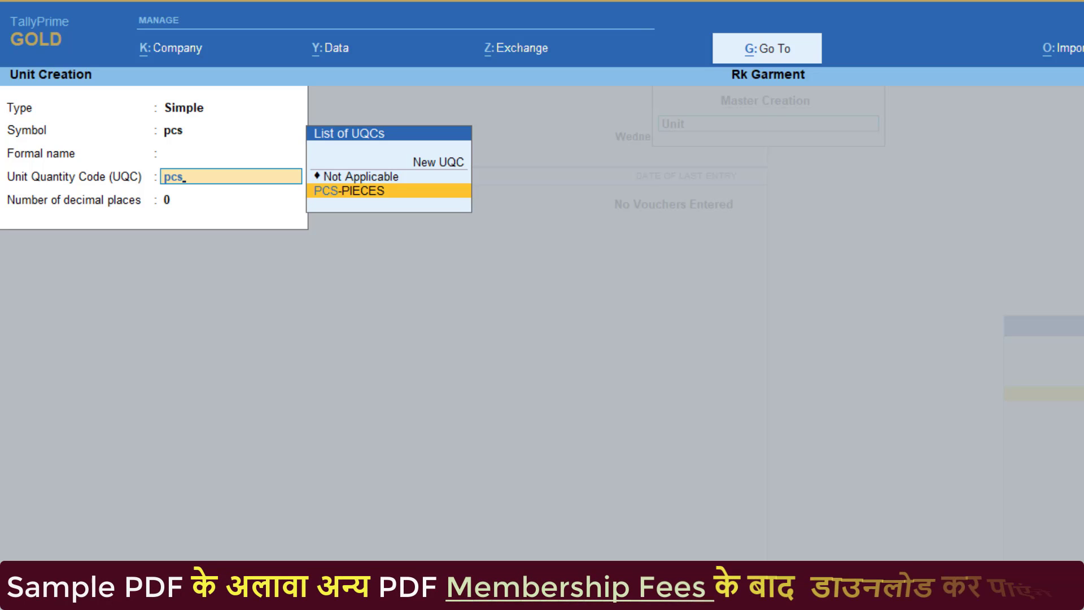
key("Return")
key("Return")
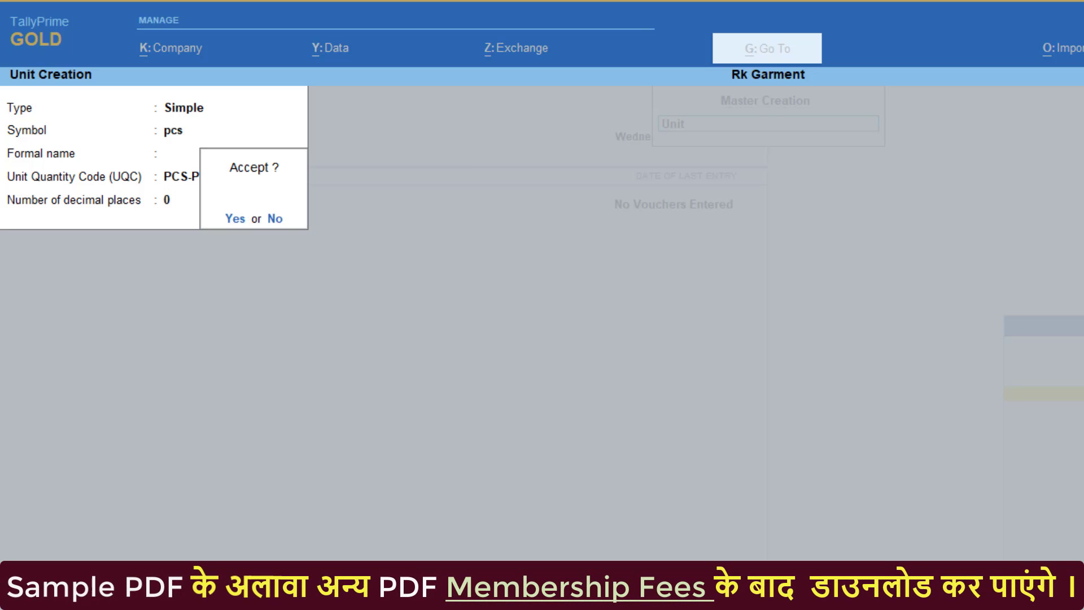
key("Return")
key("Escape")
Step: Start a new stock item named Shirt
key("Return")
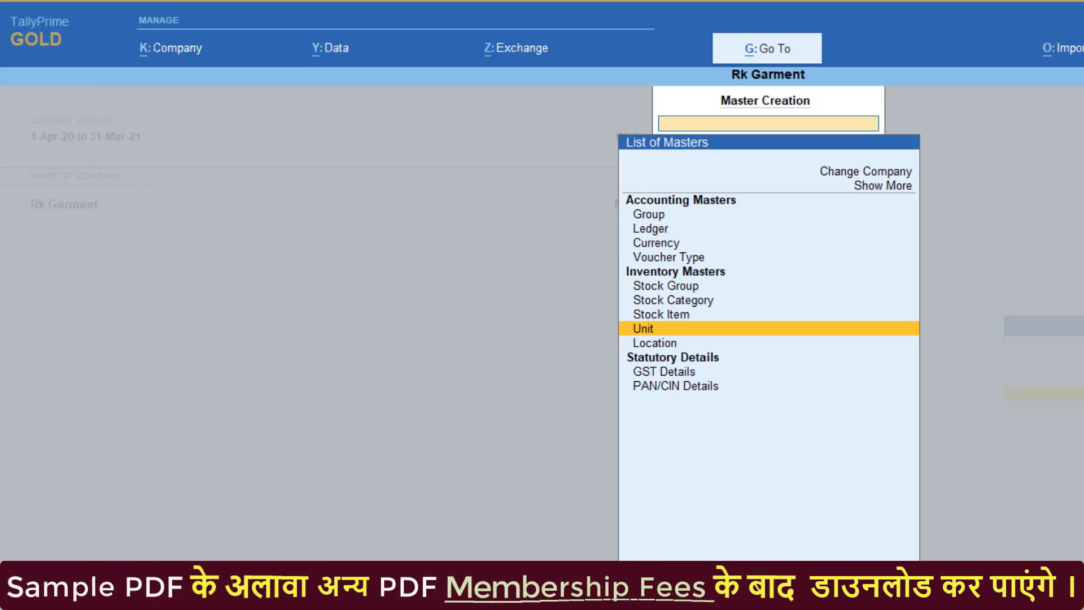
key("Up")
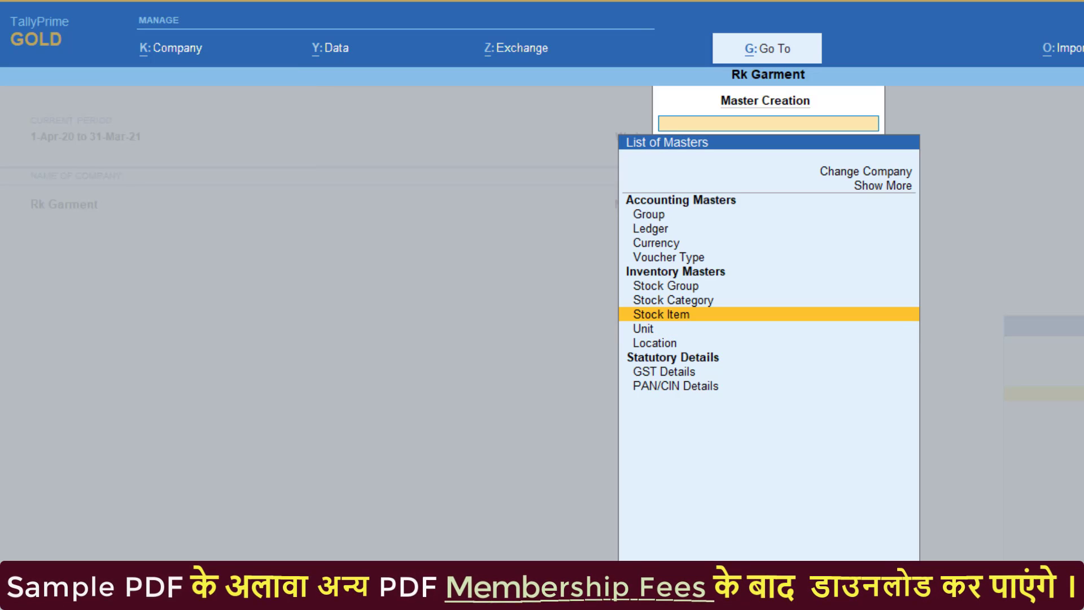
key("Up")
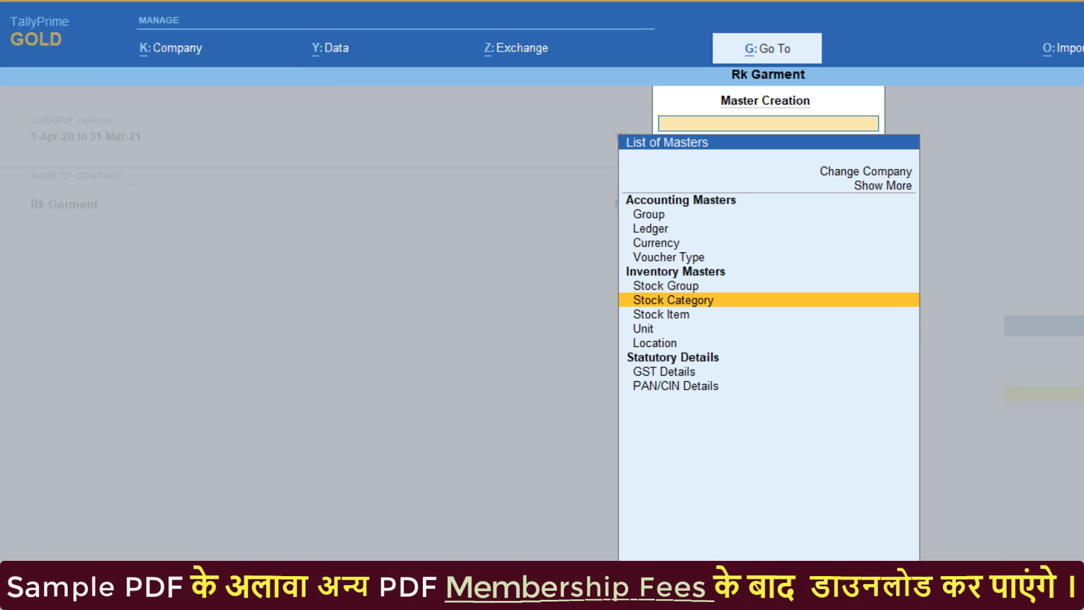
key("Down")
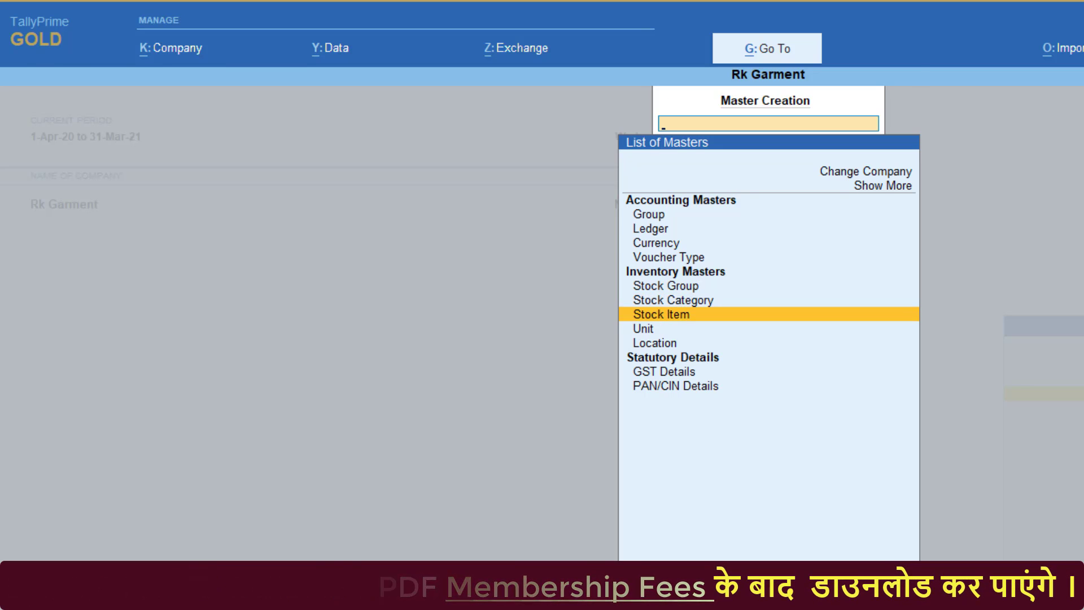
key("Return")
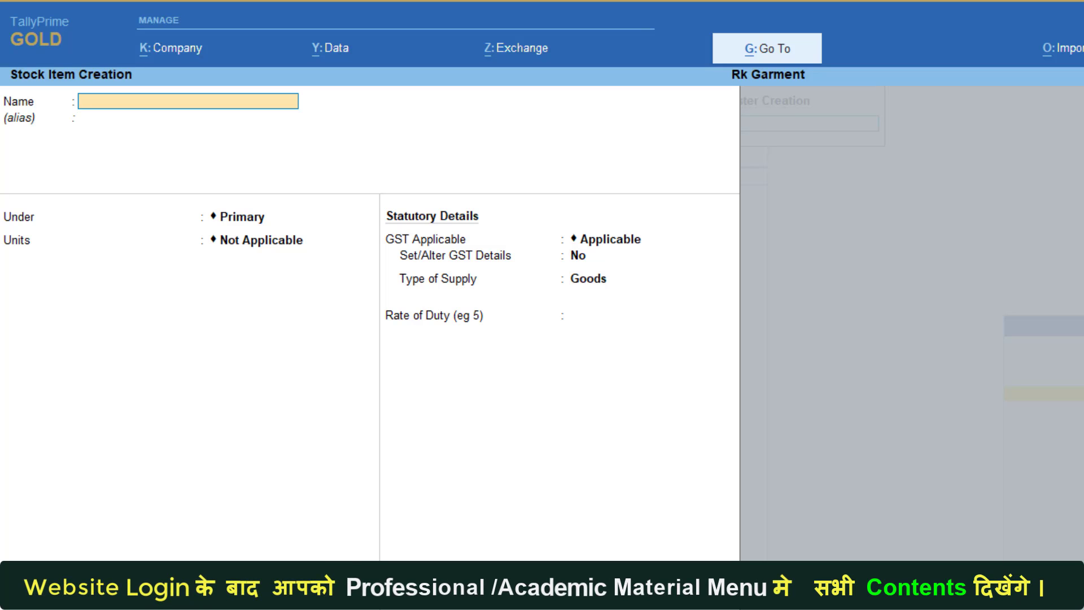
type("Shir")
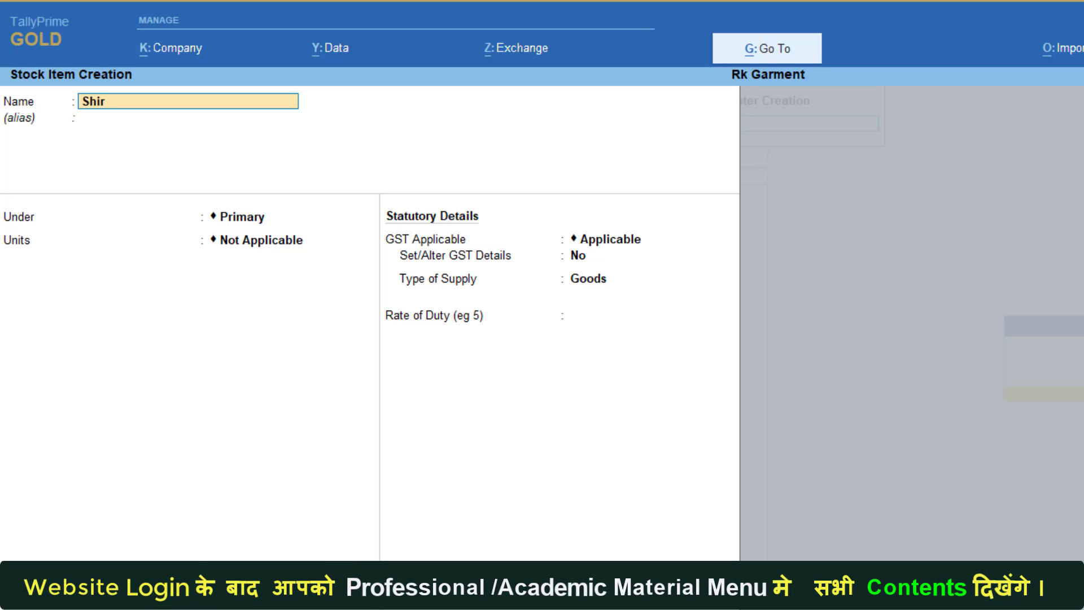
type("t")
key("Return")
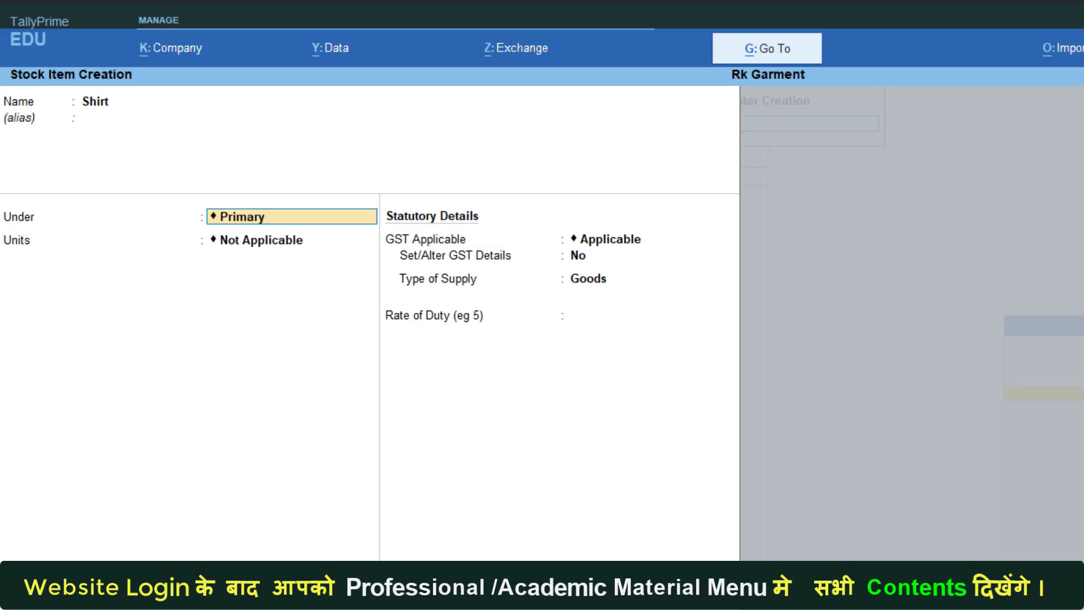
Step: Put Shirt under Garments, count it in pcs, and keep GST applicable
type("g")
key("Return")
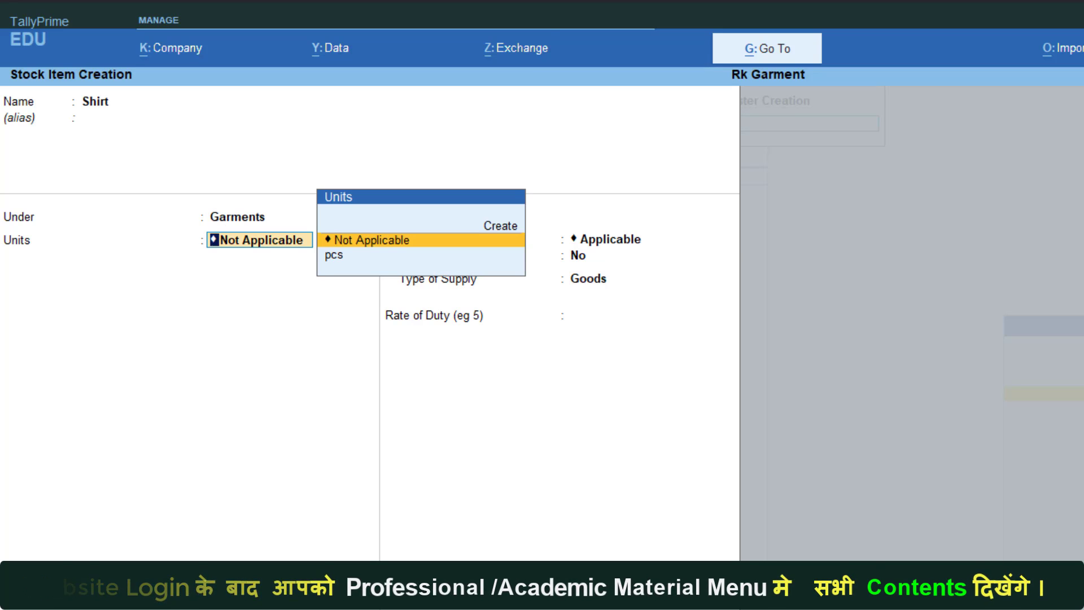
key("Down")
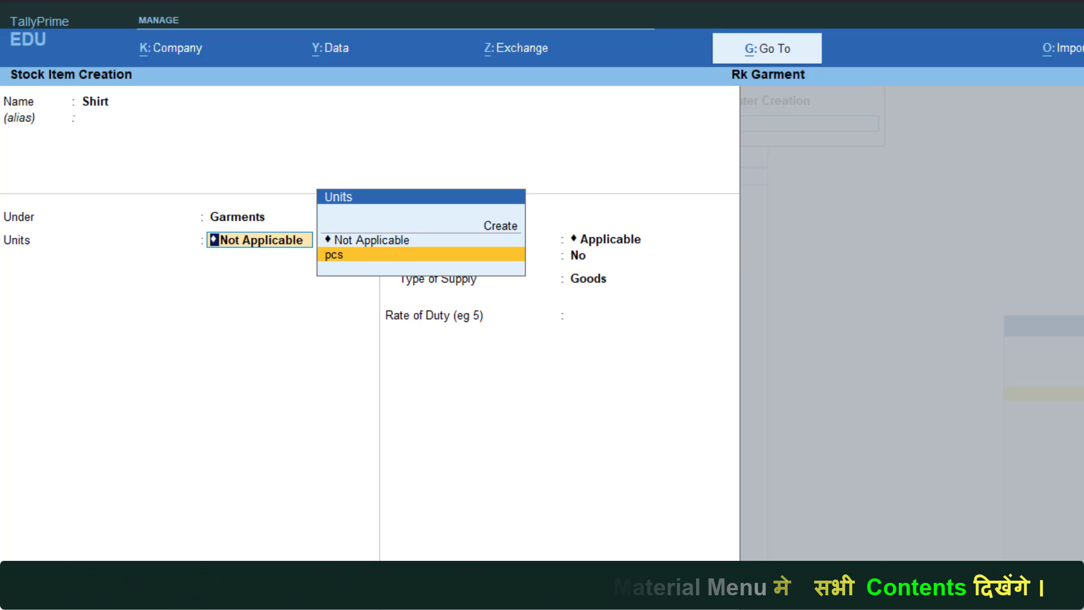
key("Up")
key("Up")
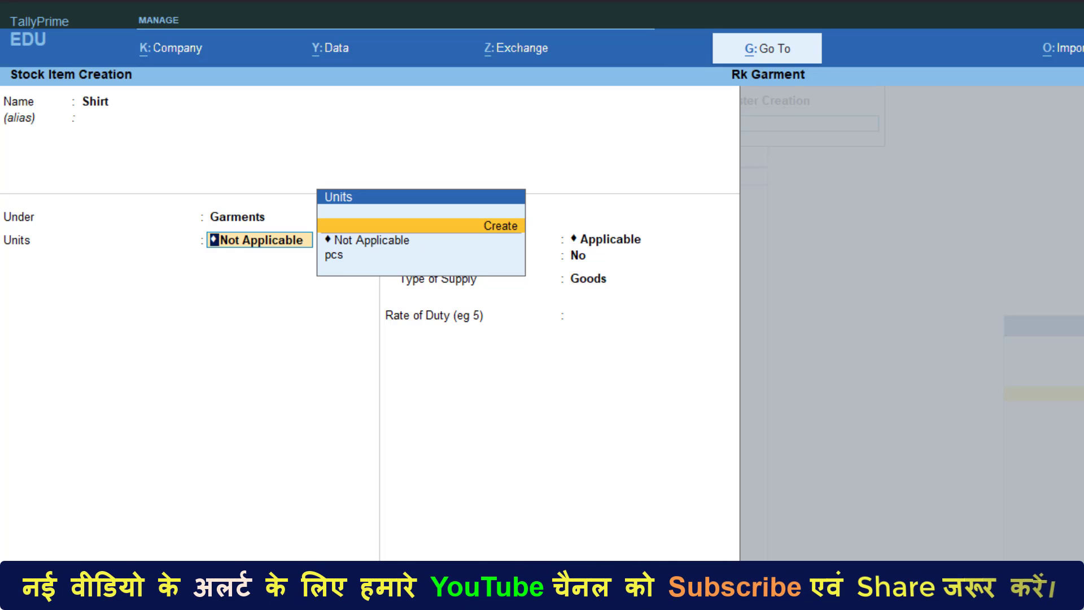
key("Down")
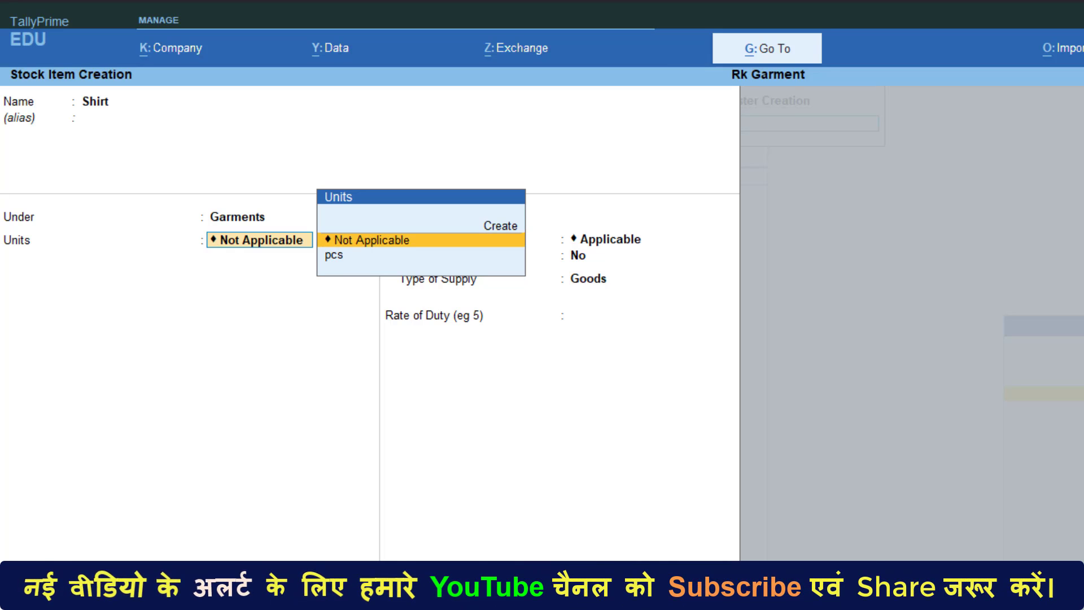
key("Down")
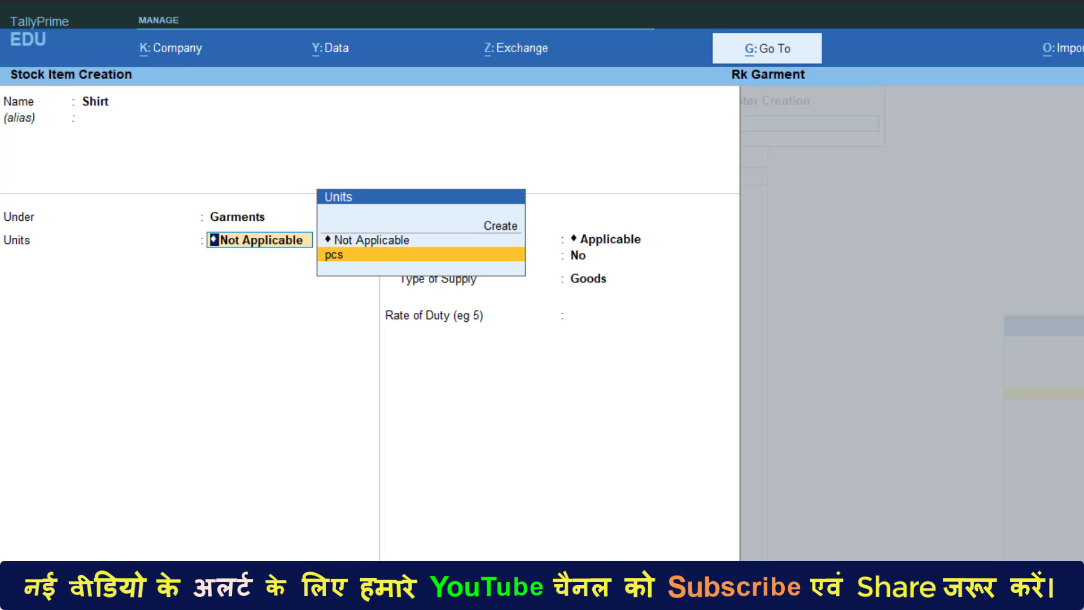
key("Return")
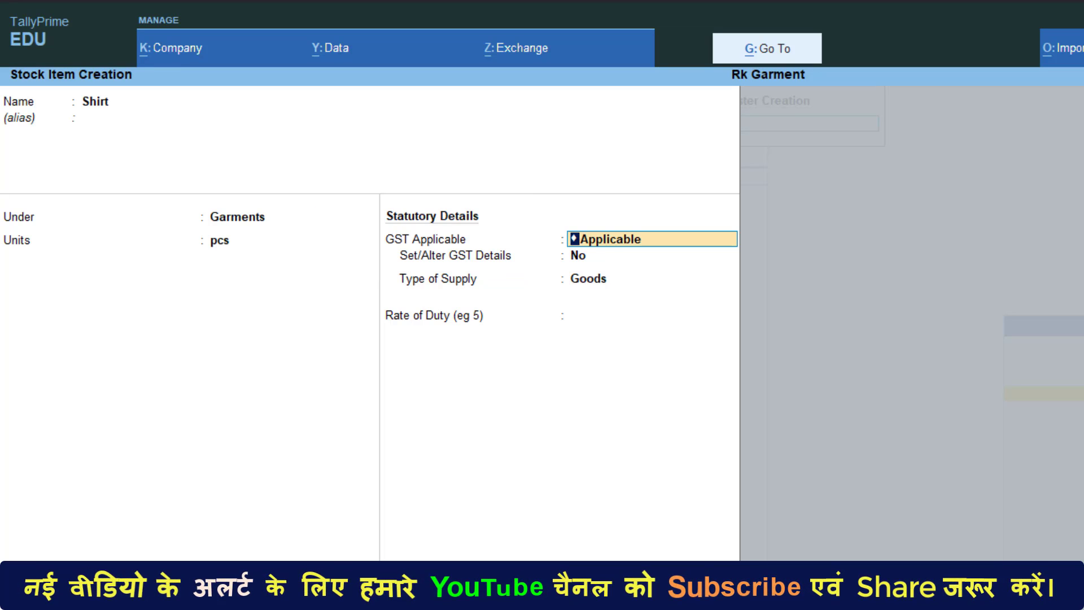
key("Return")
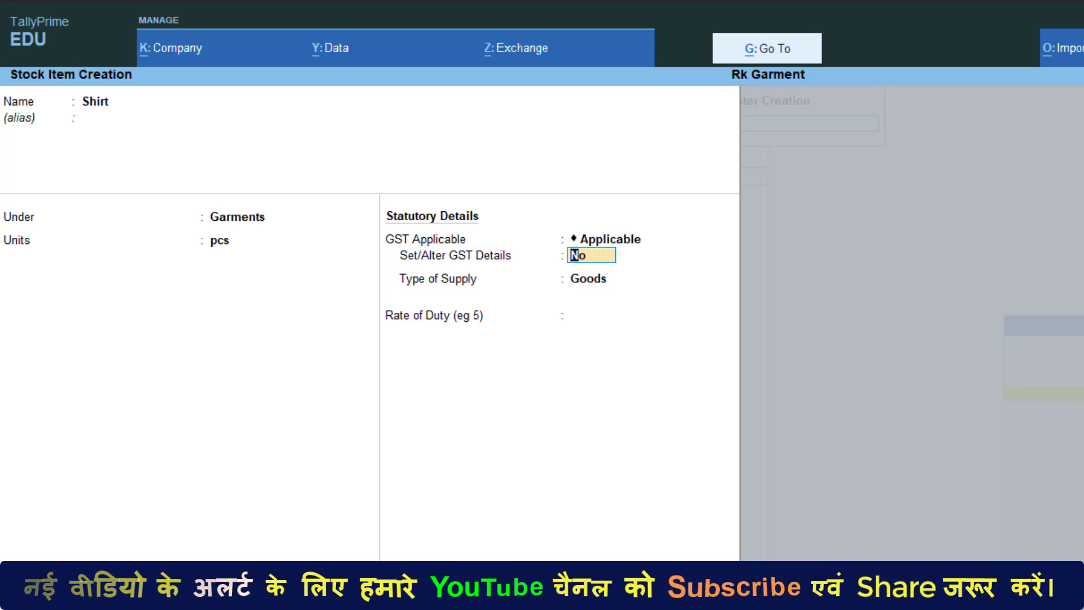
Step: Turn on Alter GST Details for Shirt and enable HSN/SAC details in F12 configuration
type("yes")
key("Return")
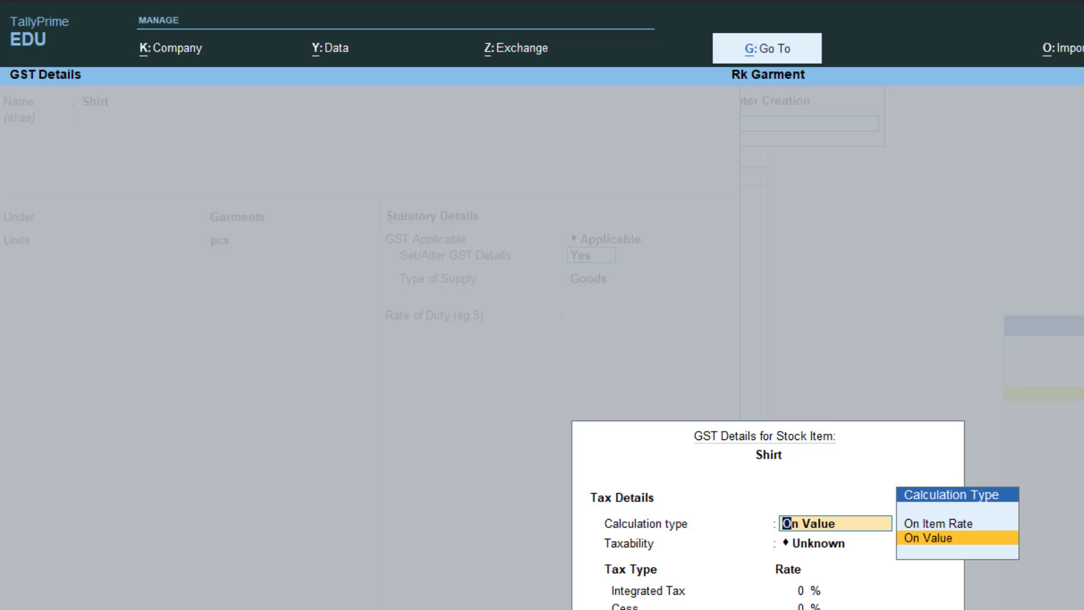
key("F12")
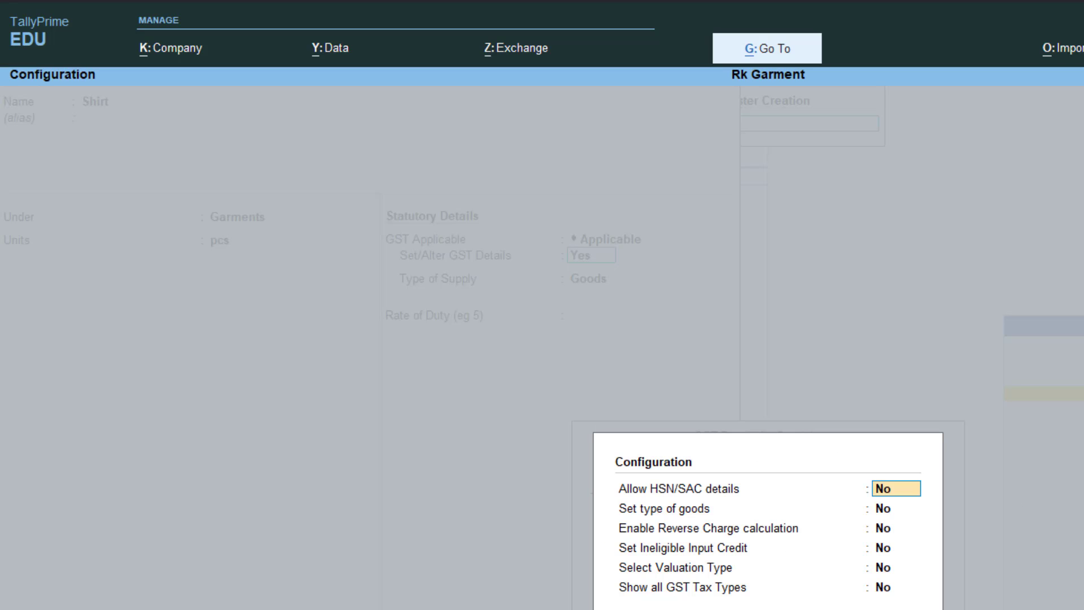
type("yes")
key("Return")
key("Return")
key("Return")
key("Return")
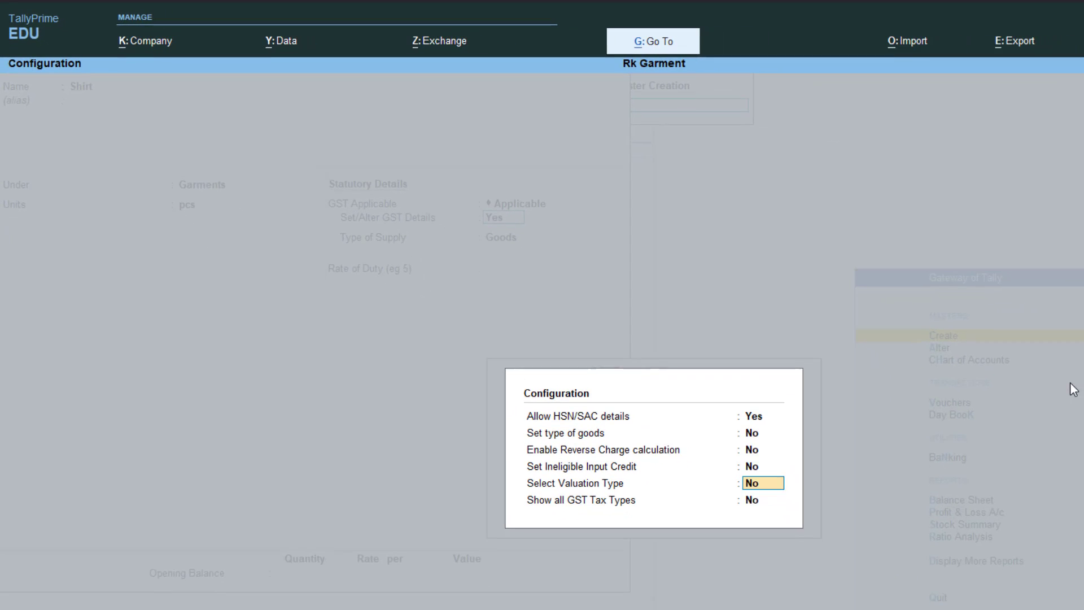
key("Return")
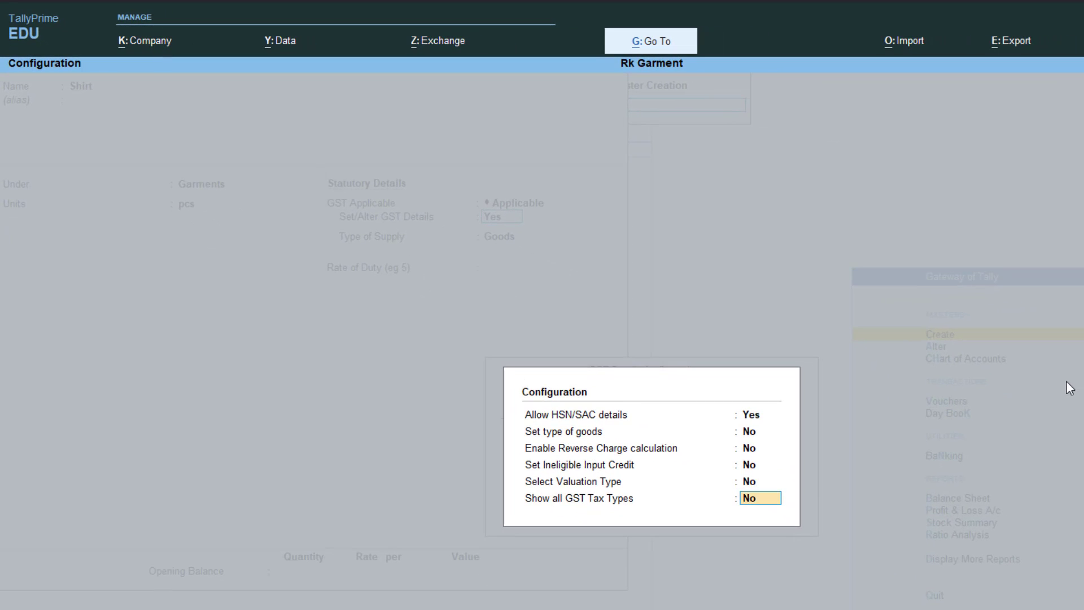
type("y")
key("Return")
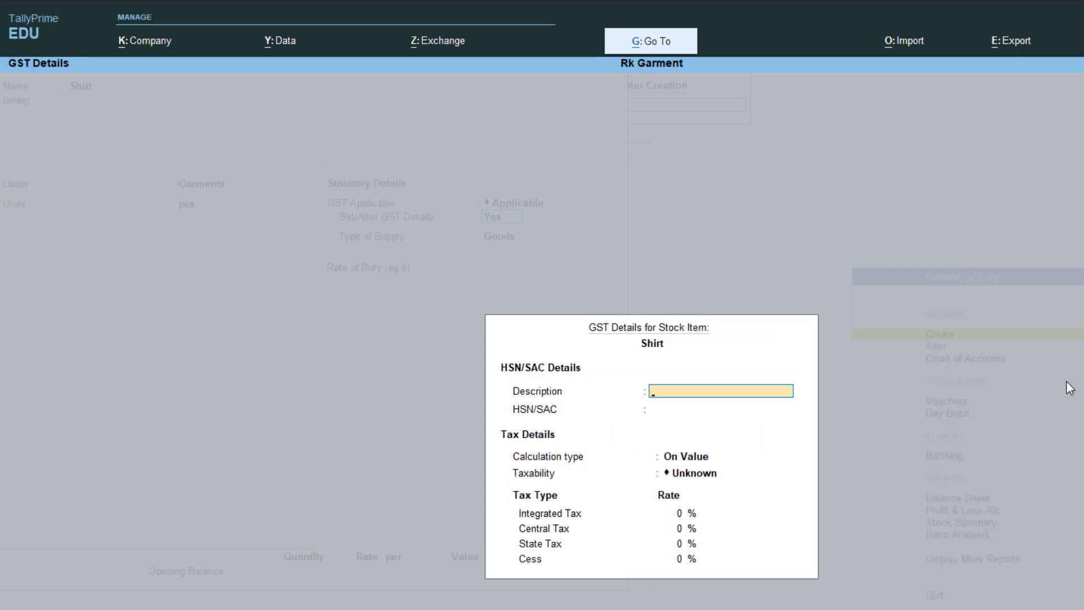
Step: Enter description Shirt, HSN/SAC 610590, calculation On Value, and taxability Taxable
type("Shirt")
key("Return")
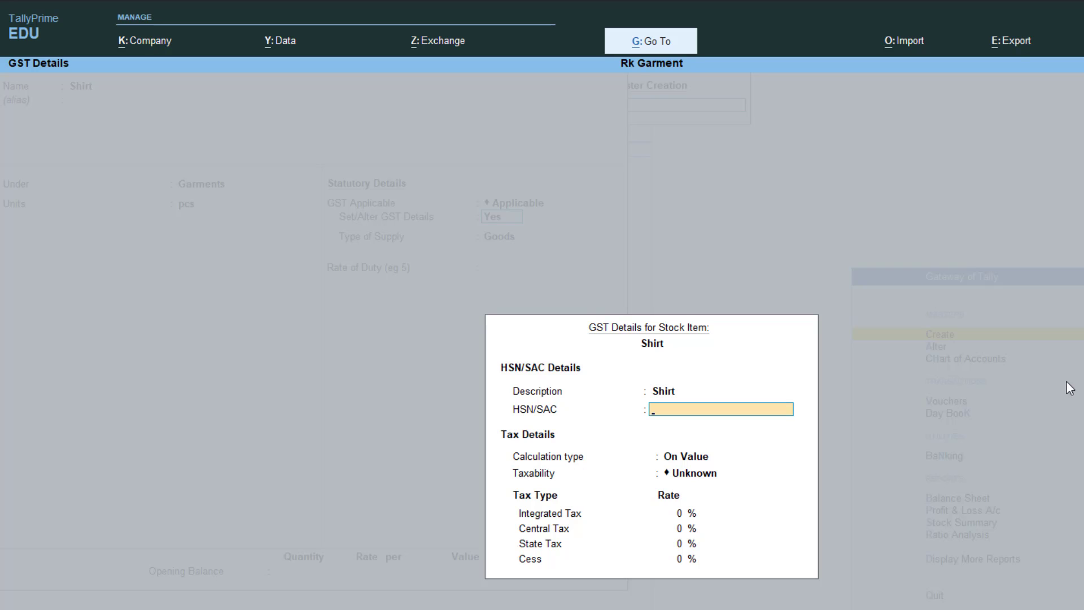
key("ctrl")
type("610590")
key("Return")
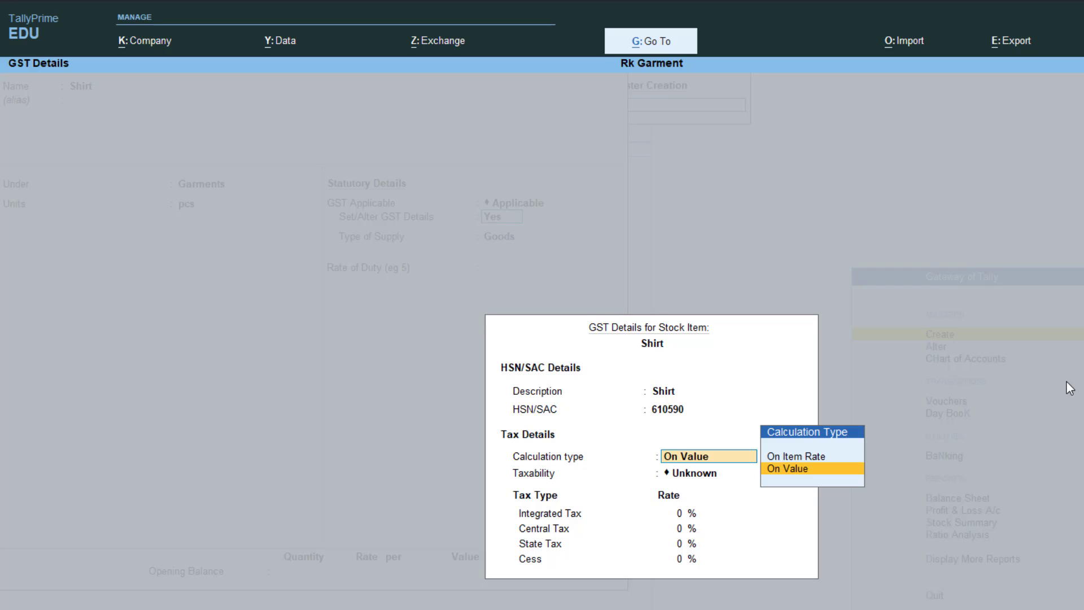
key("Return")
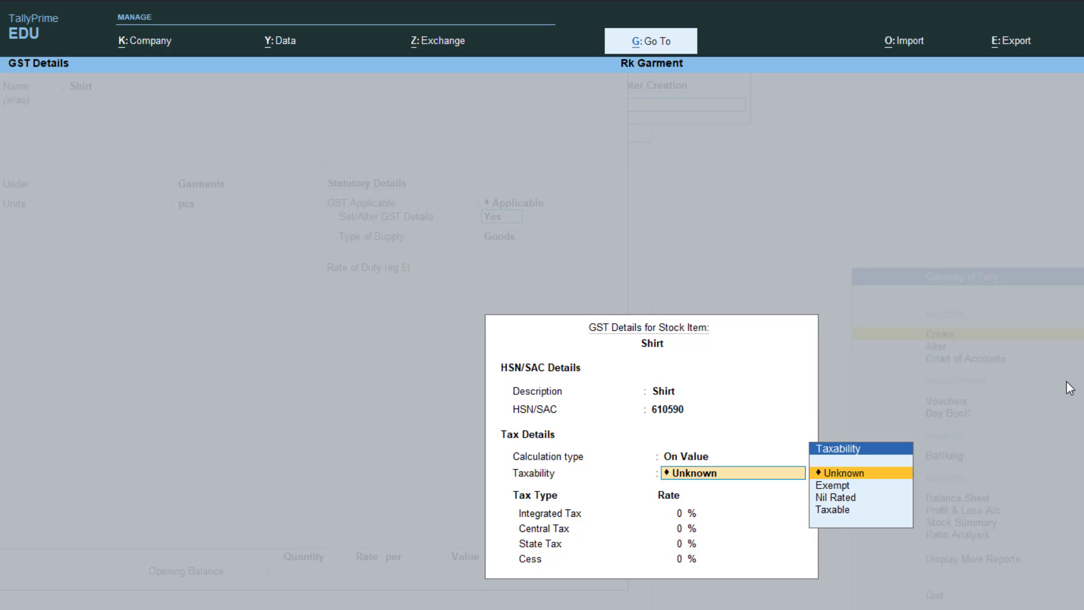
key("Down")
key("Down")
key("Down")
key("Return")
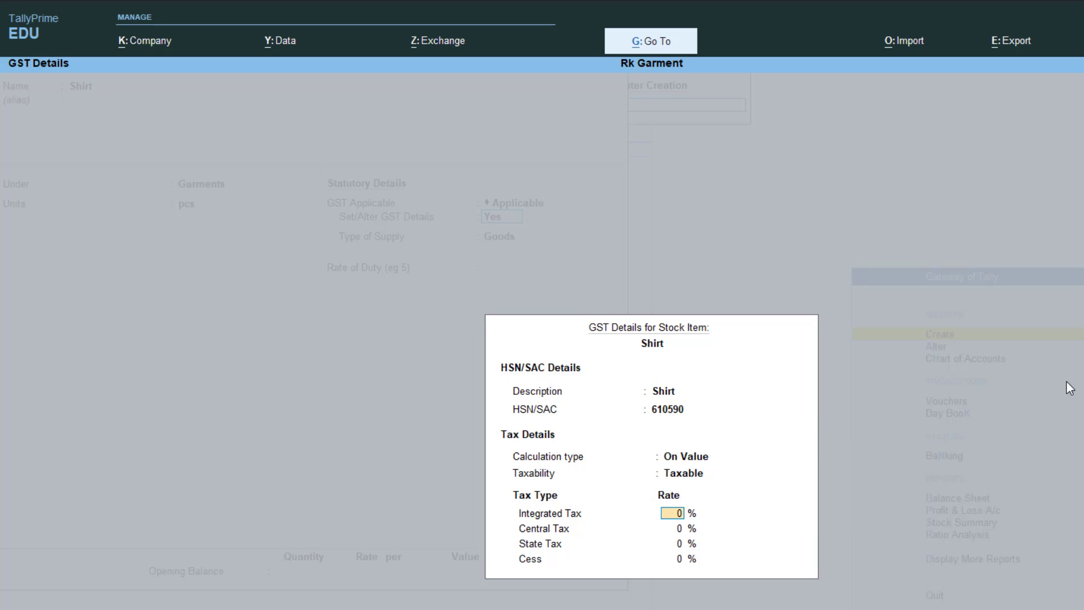
Step: Set 5% integrated tax (2.5% central and state), supply type Goods, and save Shirt
type("5")
key("Return")
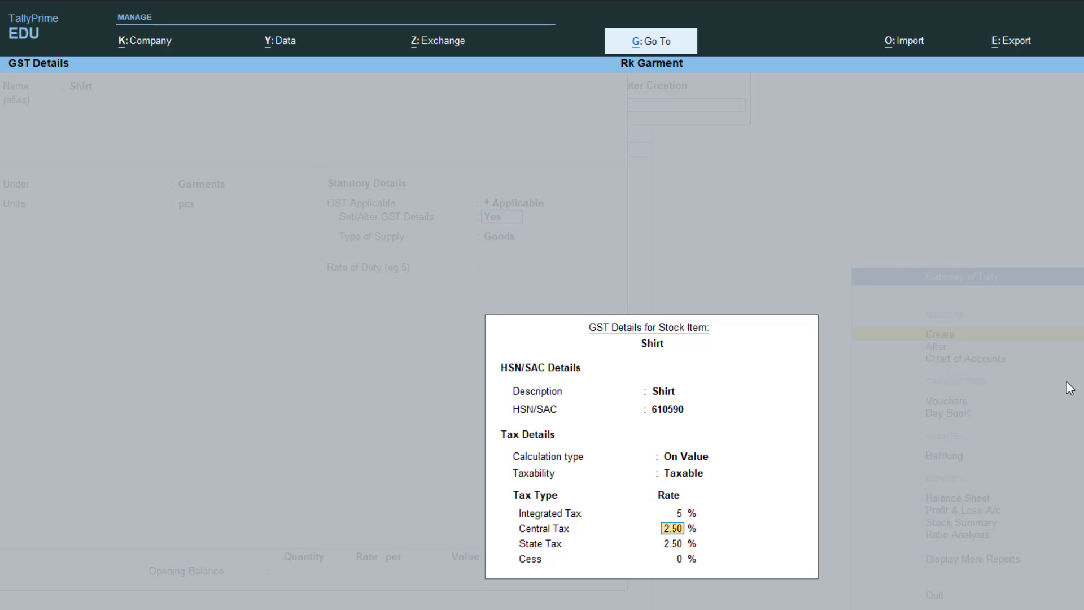
key("Return")
key("Return")
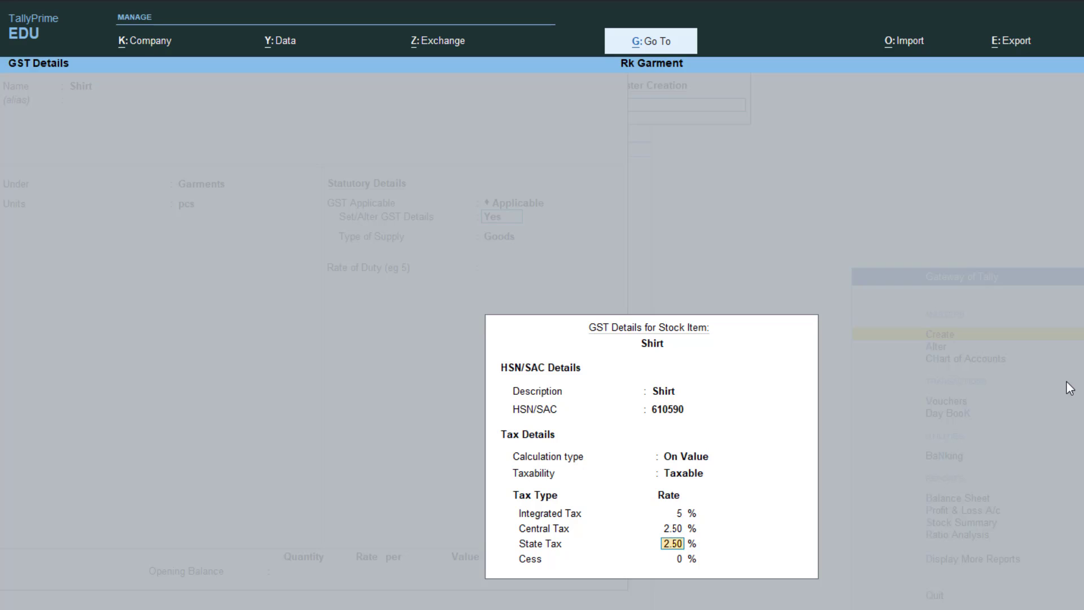
key("Return")
key("Return")
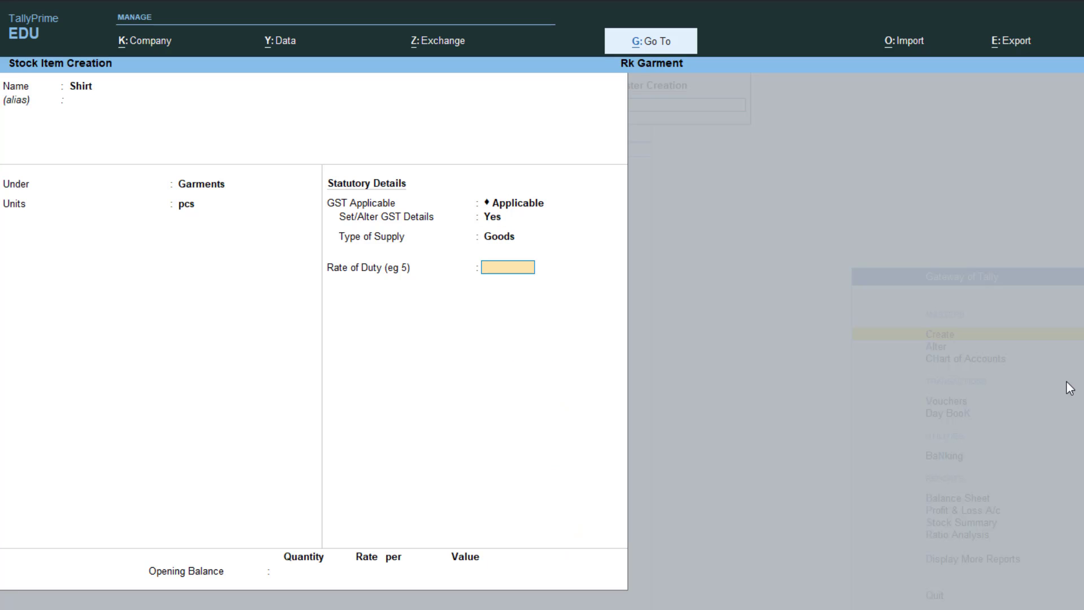
key("Return")
key("Return")
key("Return")
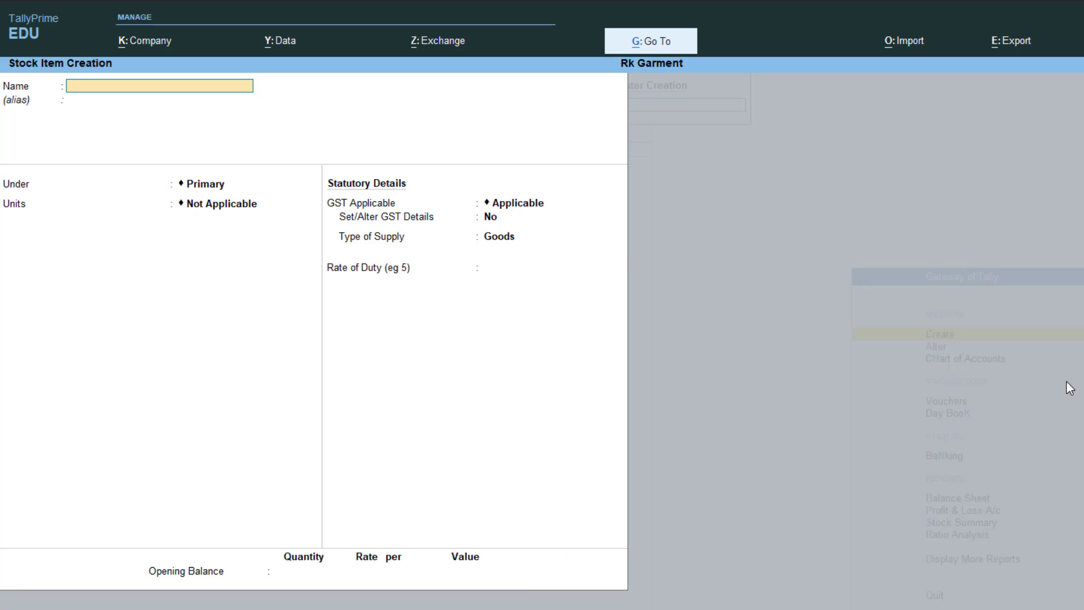
Step: Name the stock item Jeans, place it under Garments, and set its unit to pcs
type("Jeans")
key("Return")
key("Return")
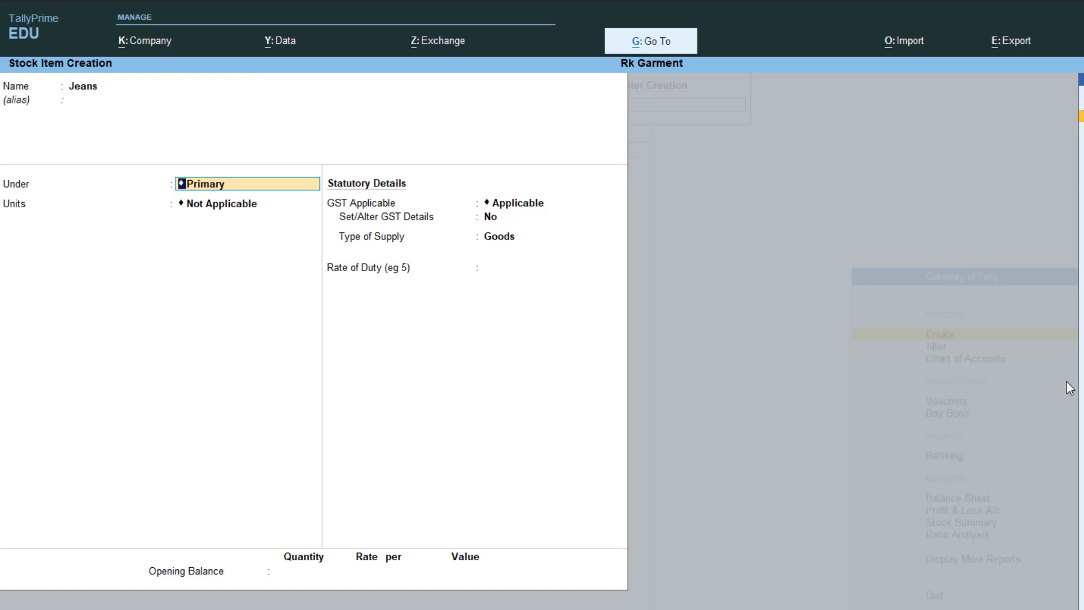
type("g")
key("Return")
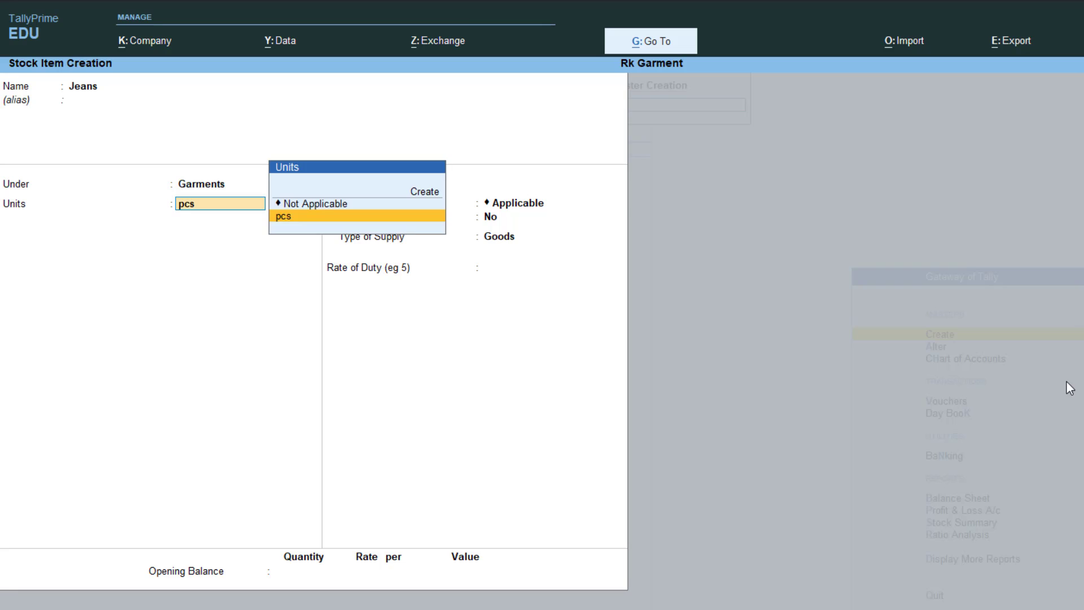
key("Return")
type("yes")
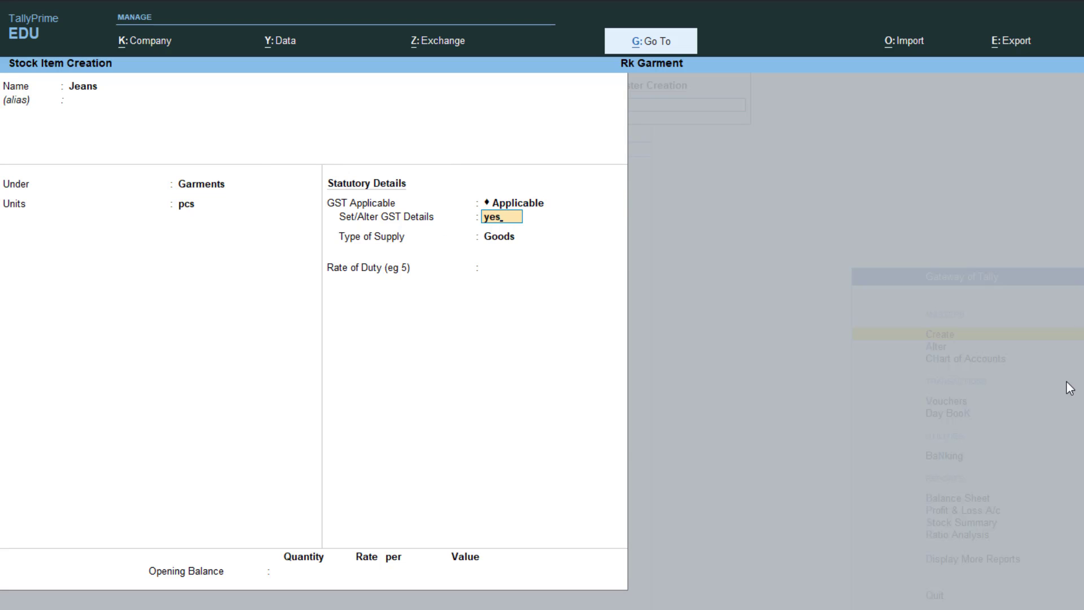
Step: Give Jeans GST details: description Jeans, HSN 610591, Taxable at 5% on value
key("Return")
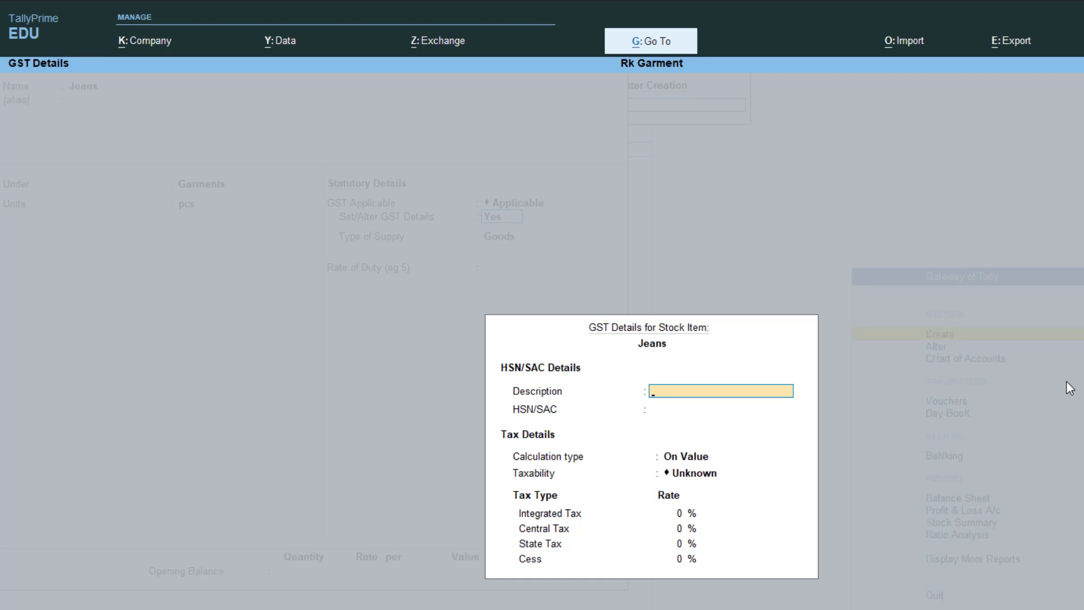
type("Jeans")
key("Return")
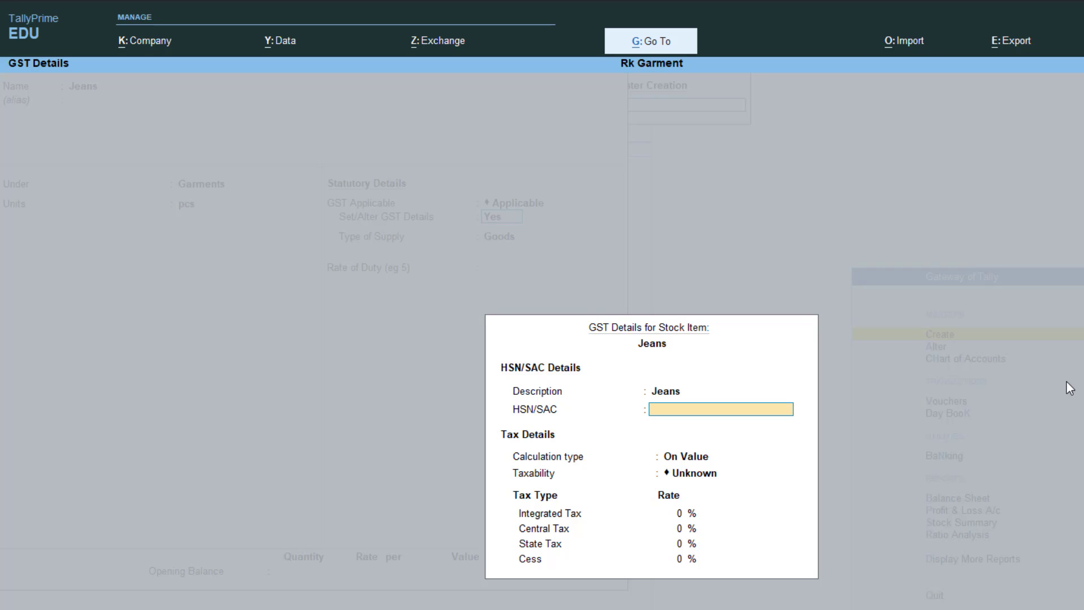
type("610591")
key("Return")
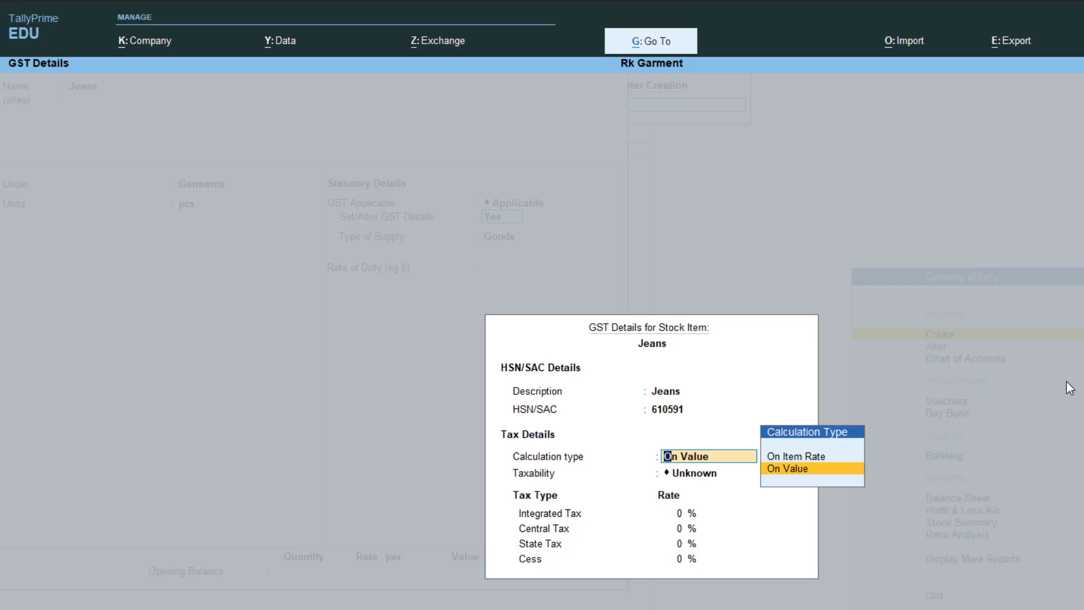
key("Return")
key("Down")
key("Down")
key("Down")
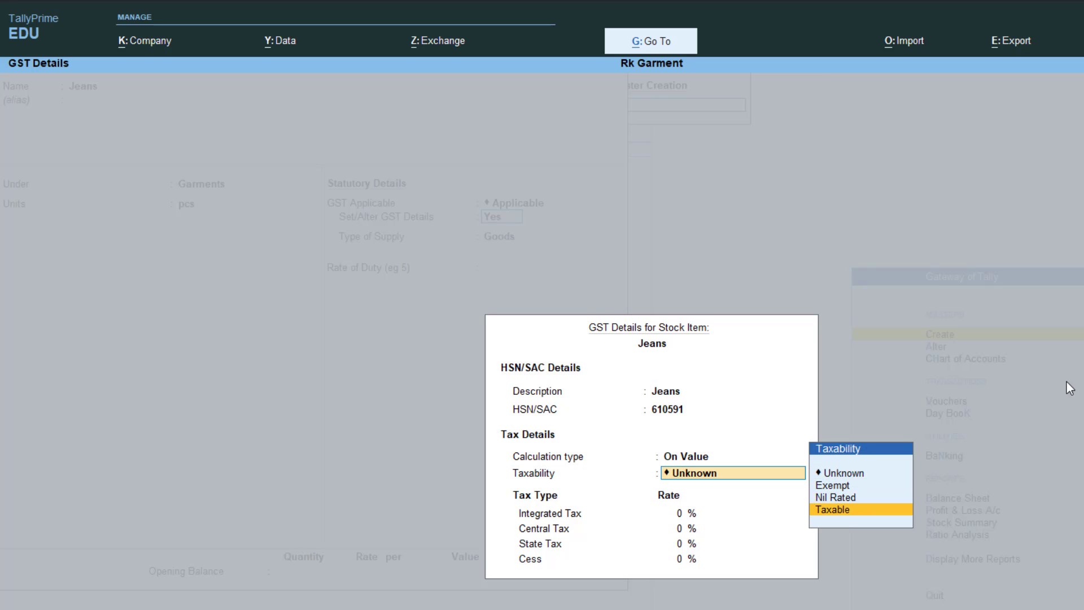
key("Return")
key("BackSpace")
type("5")
key("Return")
key("Return")
key("Return")
key("Return")
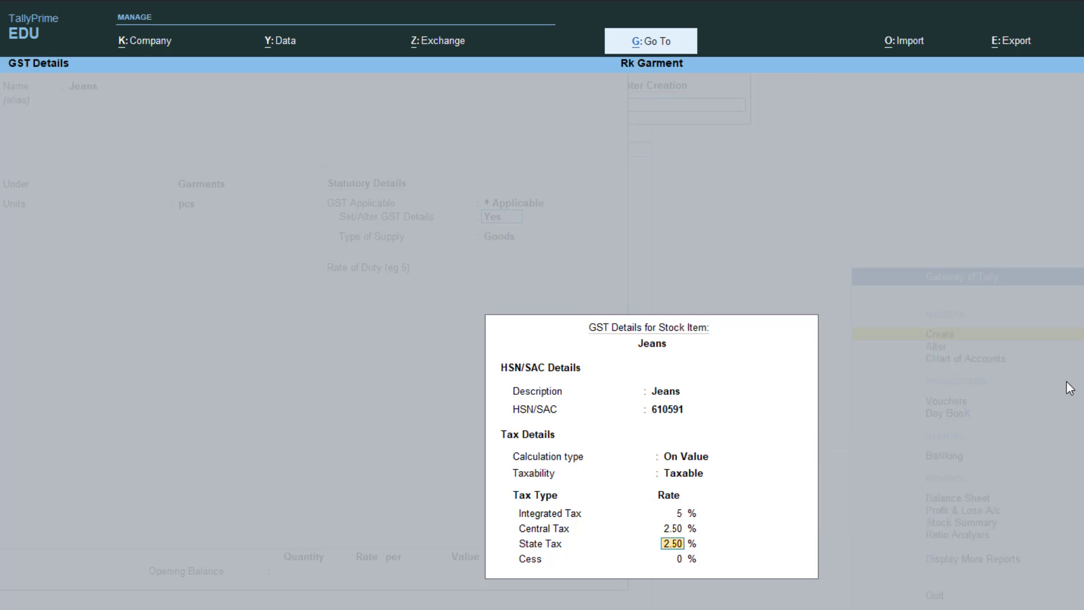
Step: Set supply type to Goods with 0 rate of duty and save the Jeans item
key("Return")
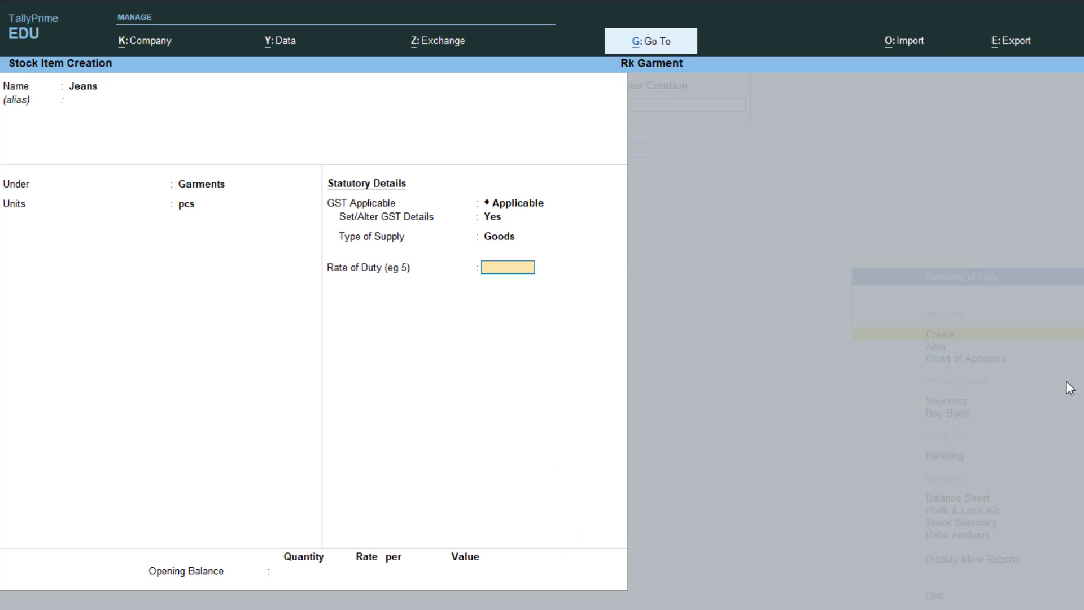
type("0")
key("Return")
key("Return")
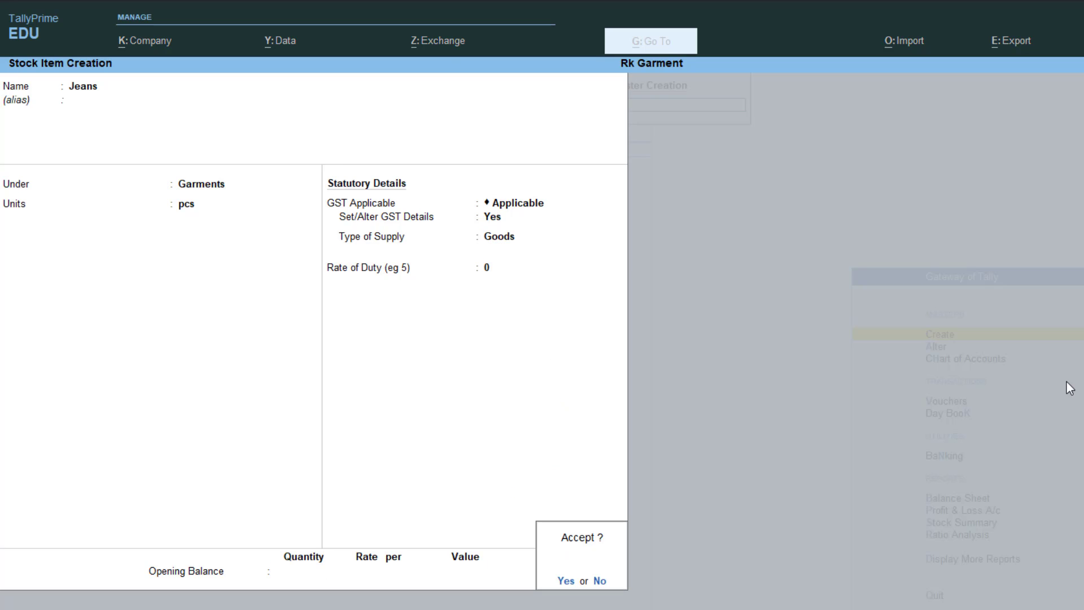
key("n")
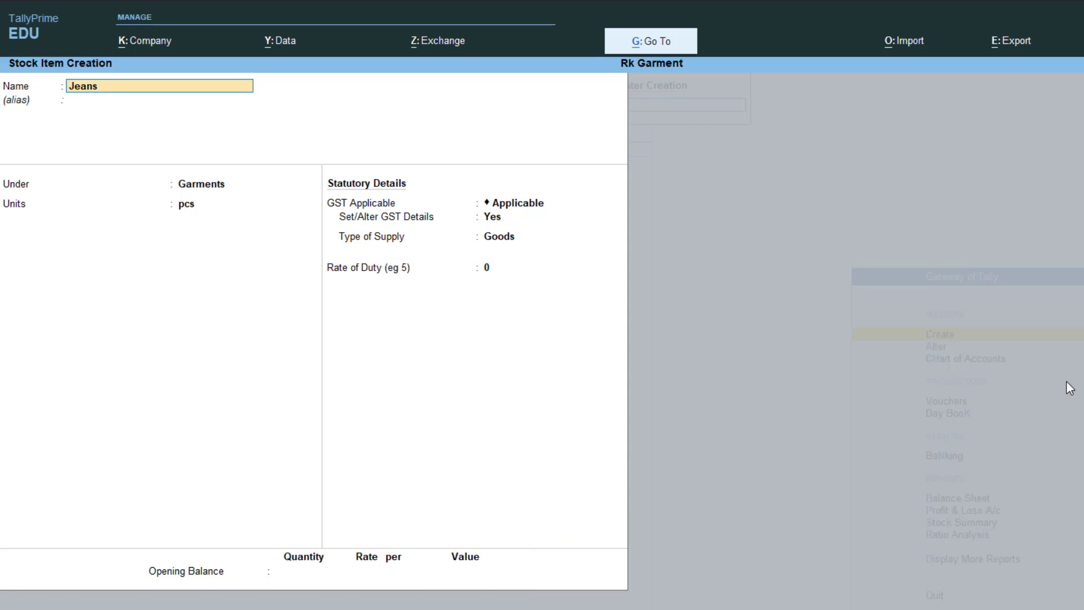
key("ctrl+a")
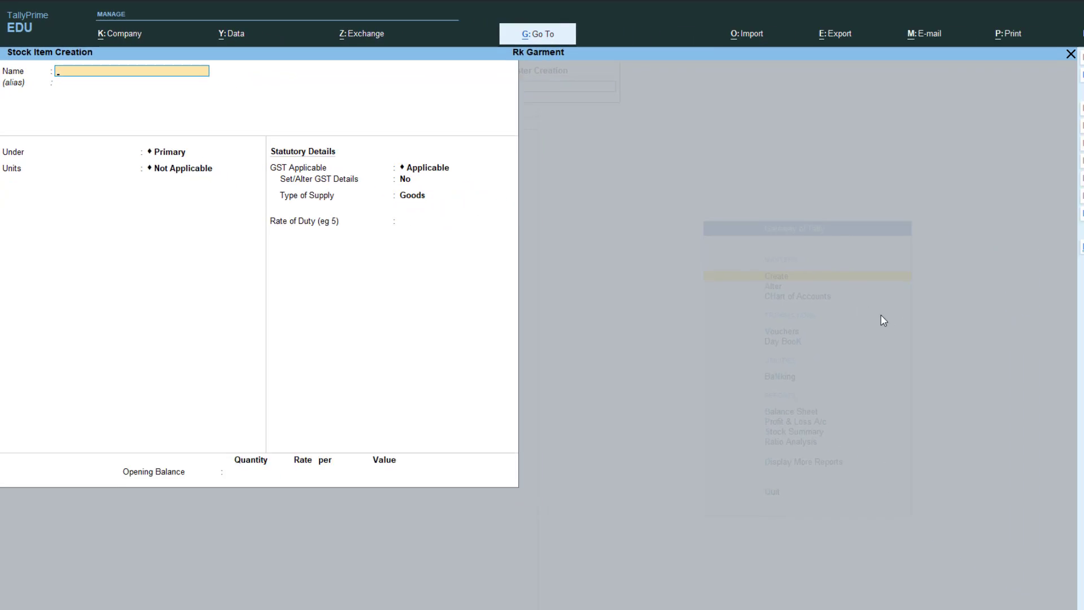
key("Escape")
Step: Quit item creation, open Vouchers as a Purchase (F9), and call up the date change (F2)
key("y")
key("Escape")
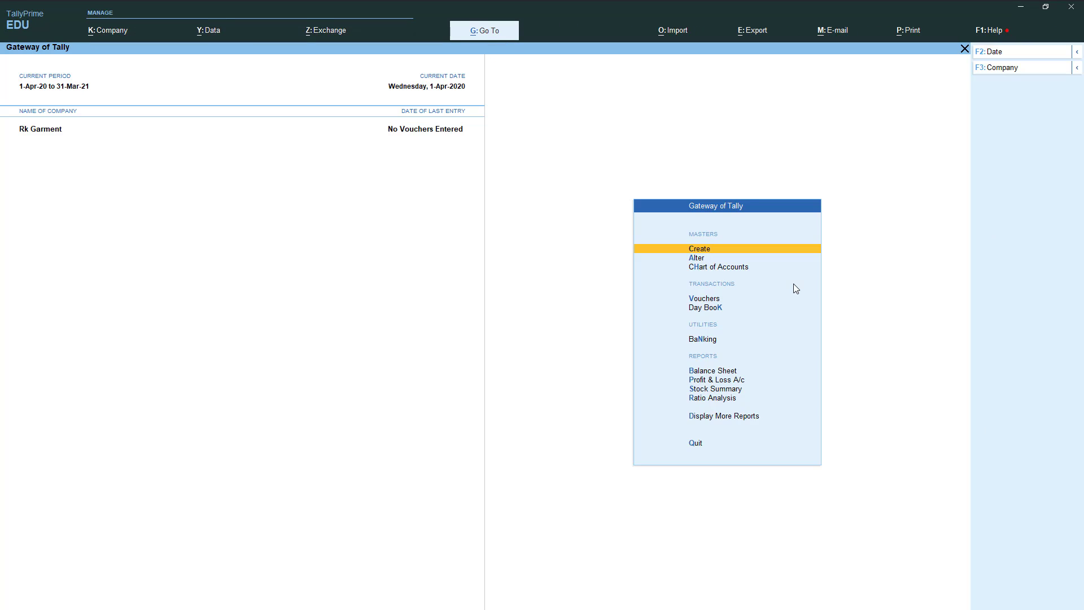
key("Down")
key("Down")
key("Down")
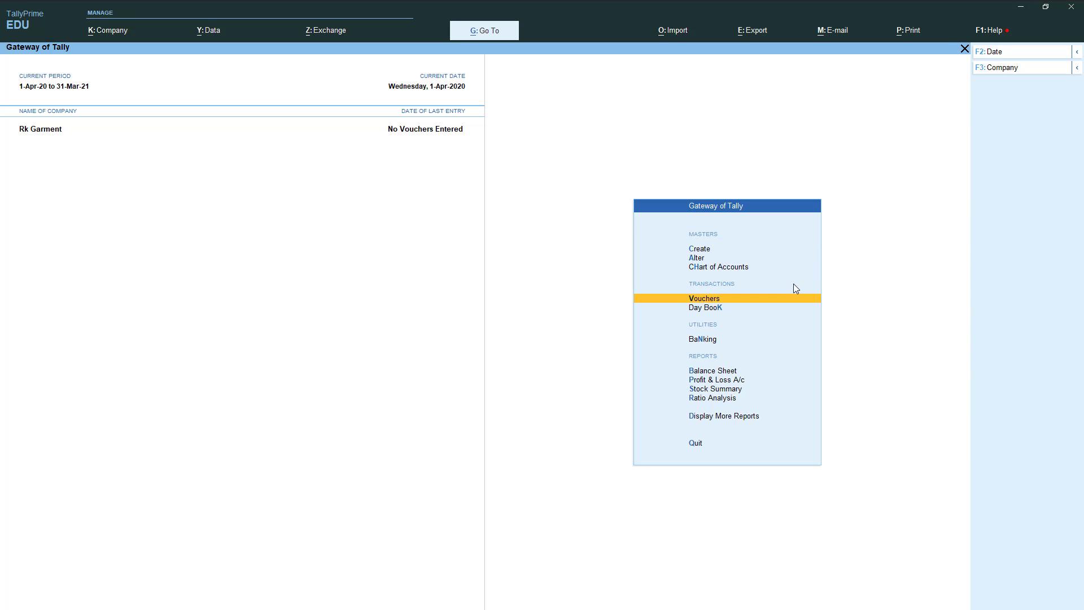
key("Return")
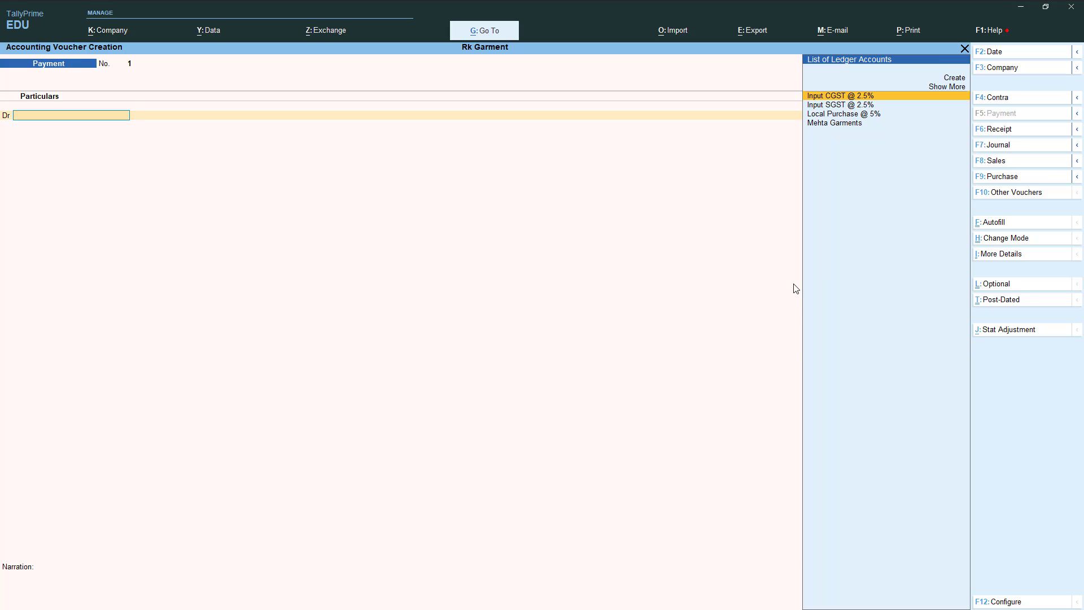
key("F9")
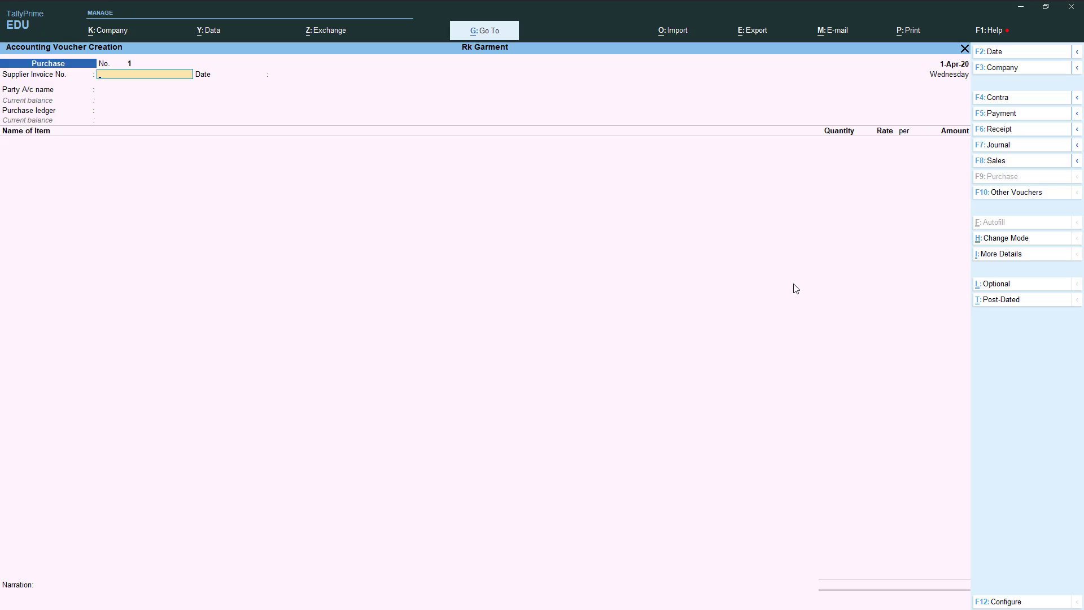
key("F2")
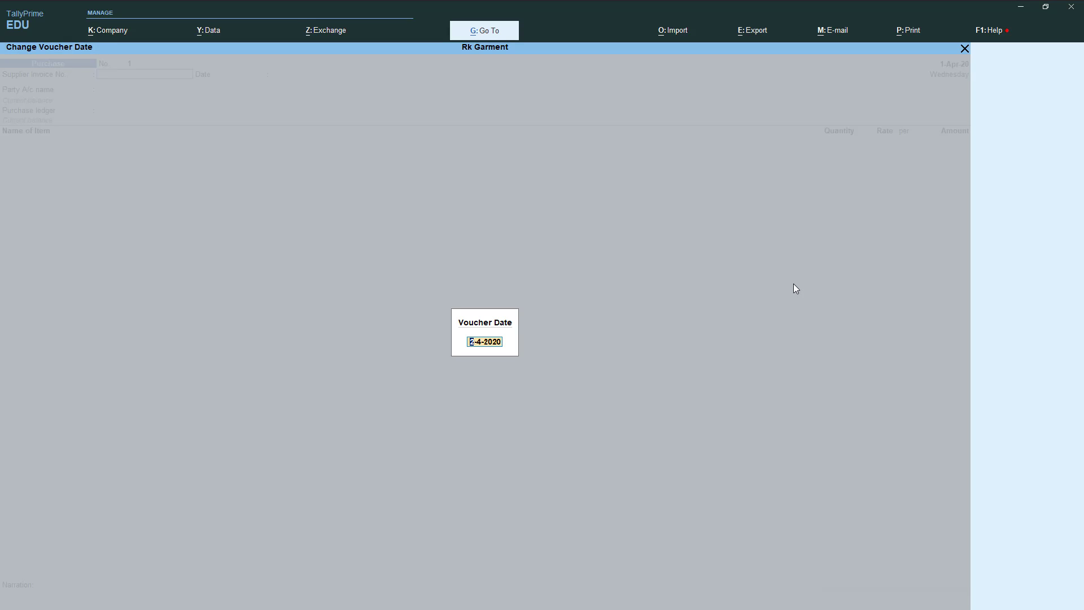
Step: Enter 1-11 as the voucher date (1-Nov-20), correcting an earlier 18-11 entry
type("18-11")
key("Return")
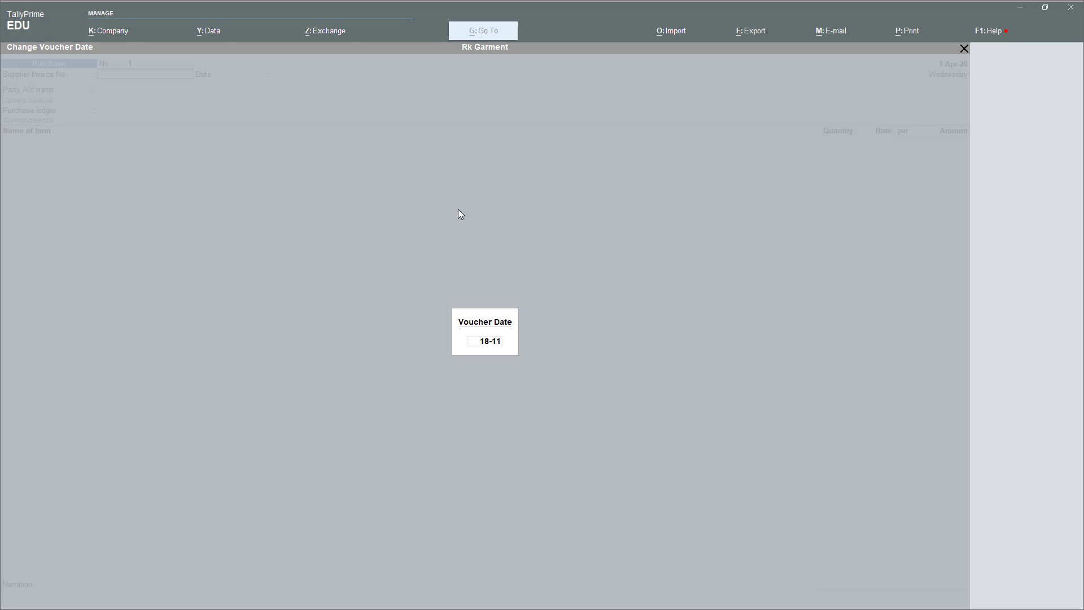
left_click(491, 345)
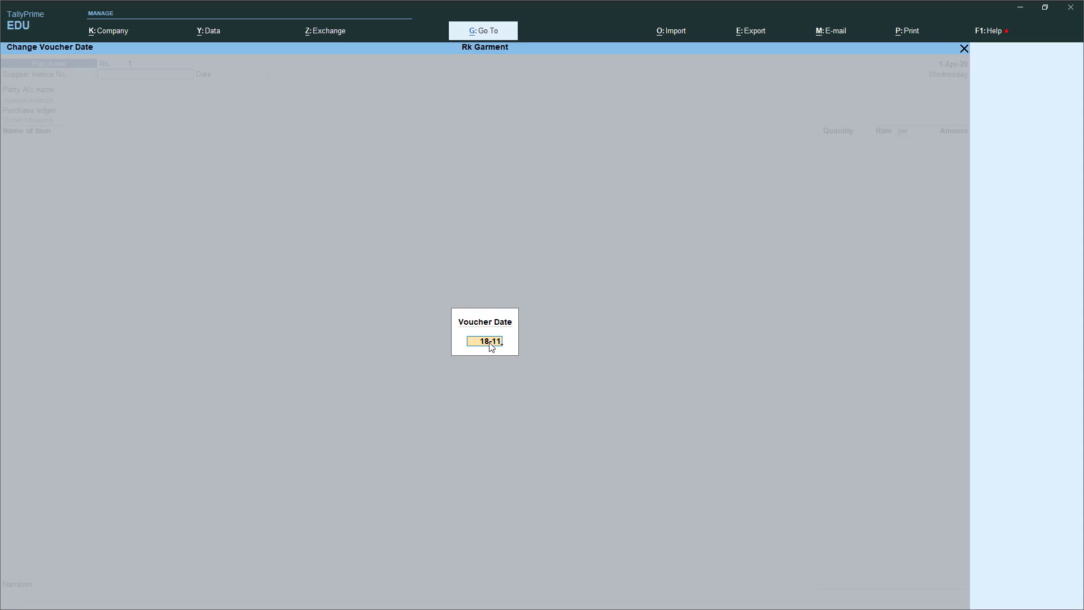
type("1-")
key("BackSpace")
key("BackSpace")
key("BackSpace")
key("BackSpace")
key("BackSpace")
key("BackSpace")
type("-11")
key("Return")
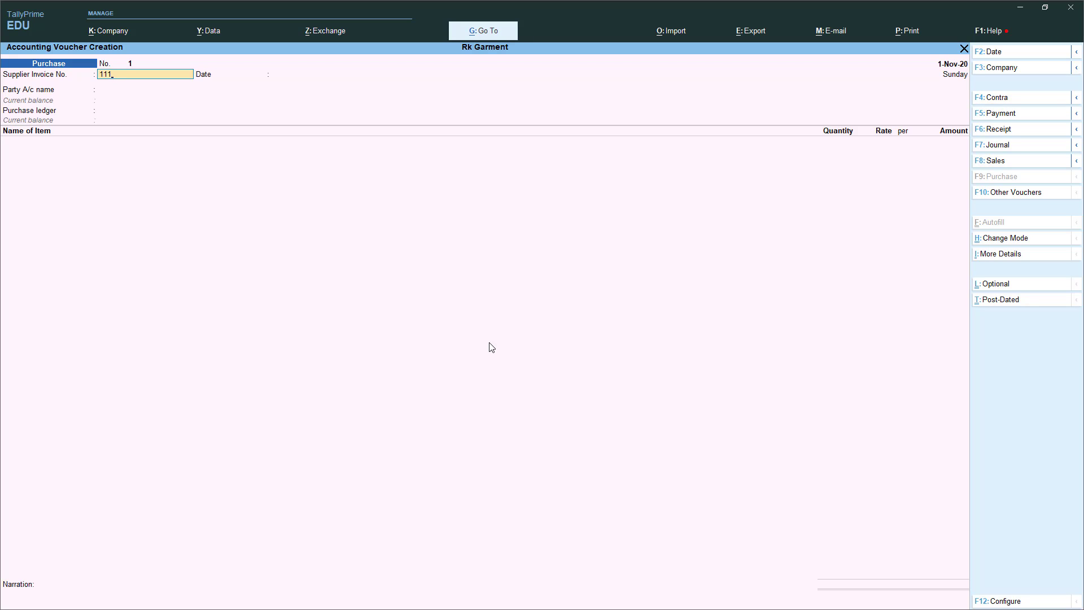
Step: Enter supplier invoice 111, keep the 1-Nov-20 invoice date, and select Mehta Garments with its Delhi details
type("111")
key("Return")
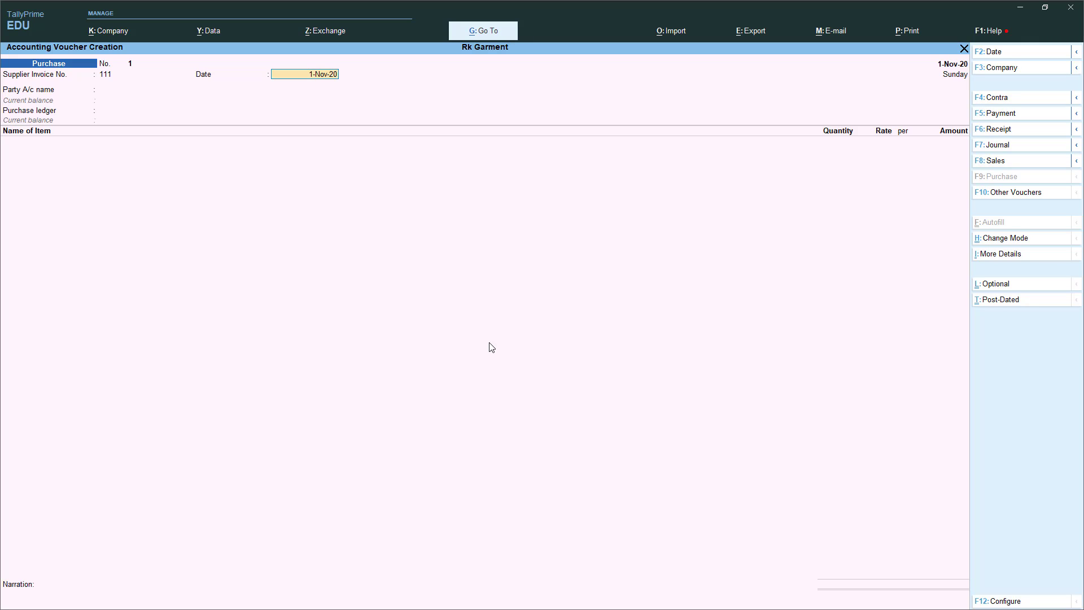
key("Return")
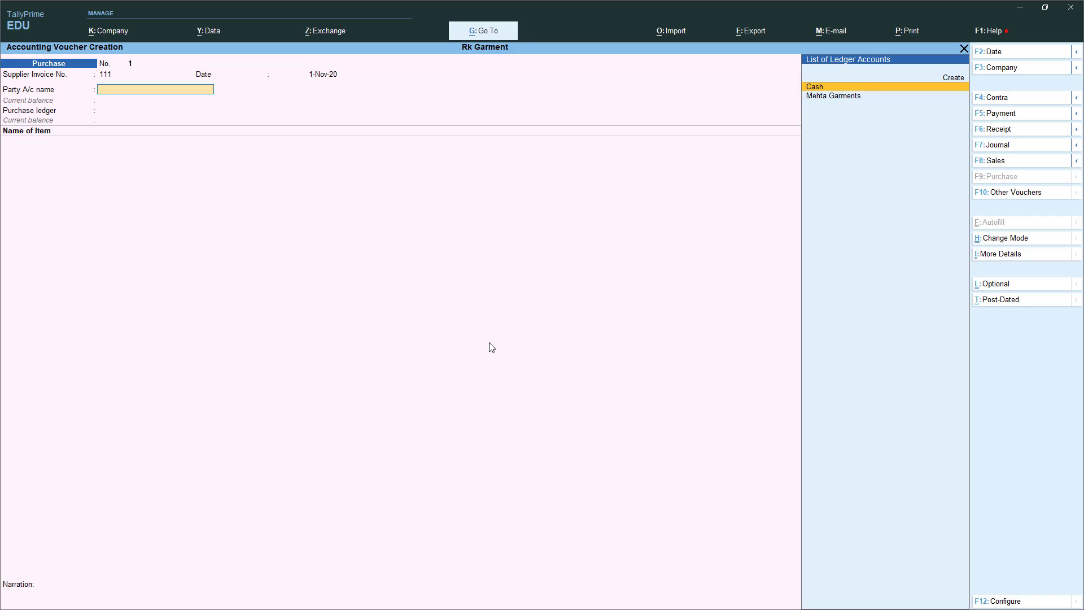
key("Down")
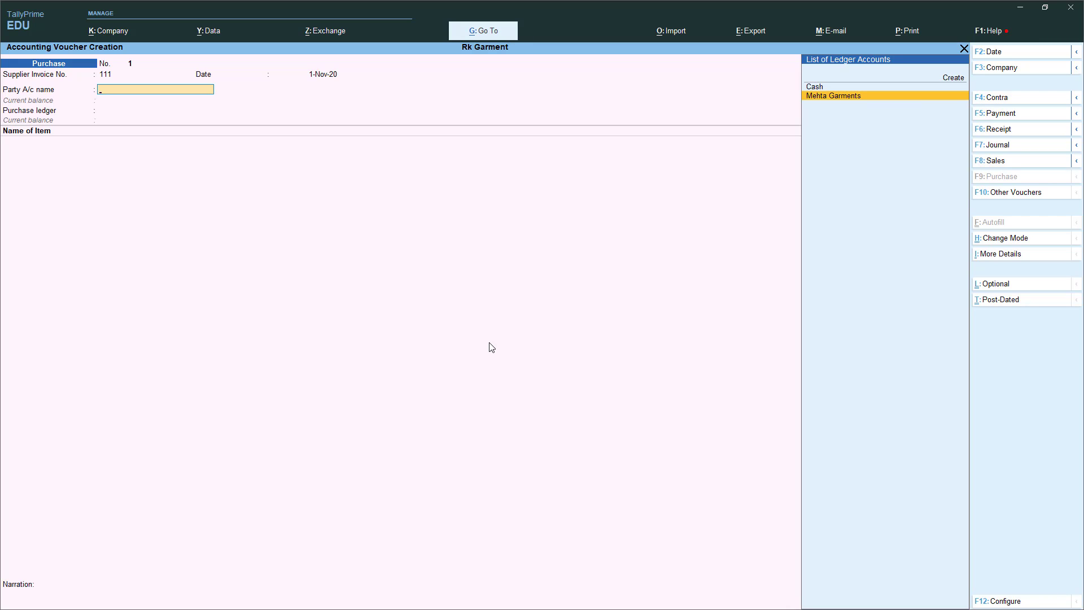
key("Return")
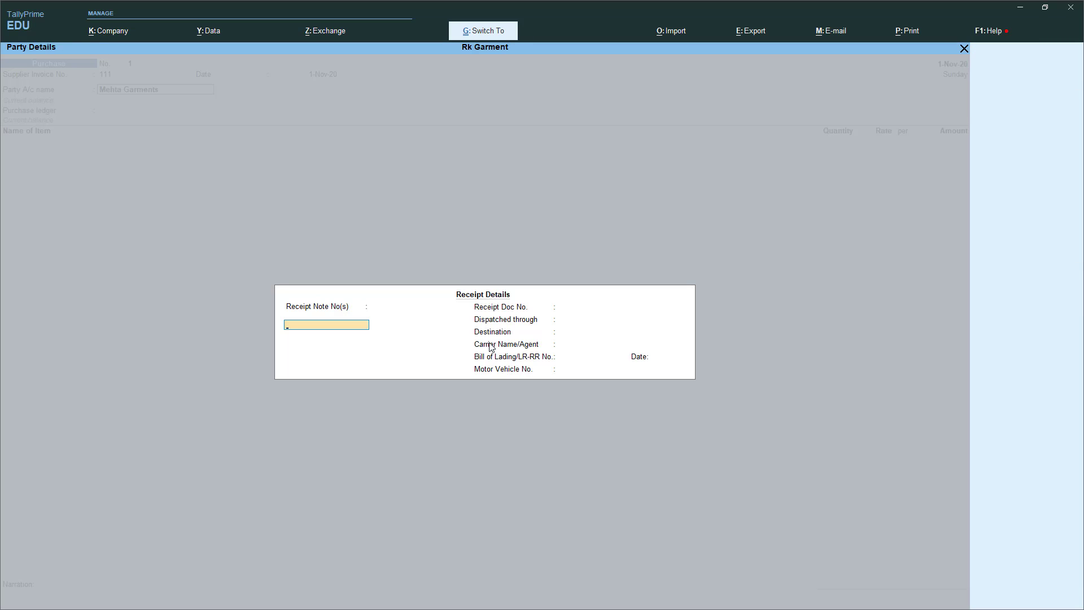
key("Return")
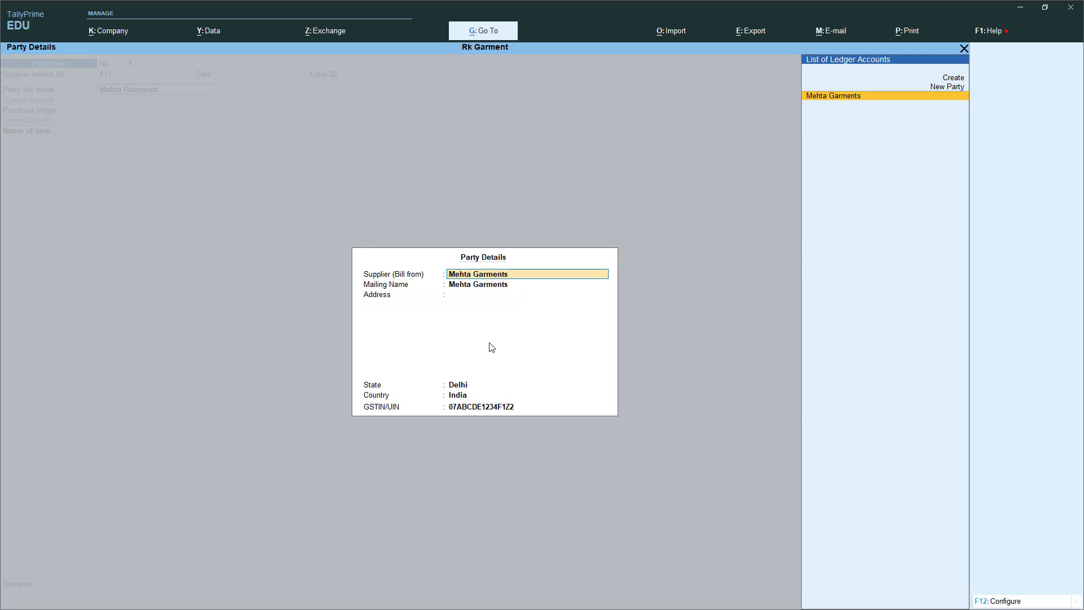
key("Return")
key("Return")
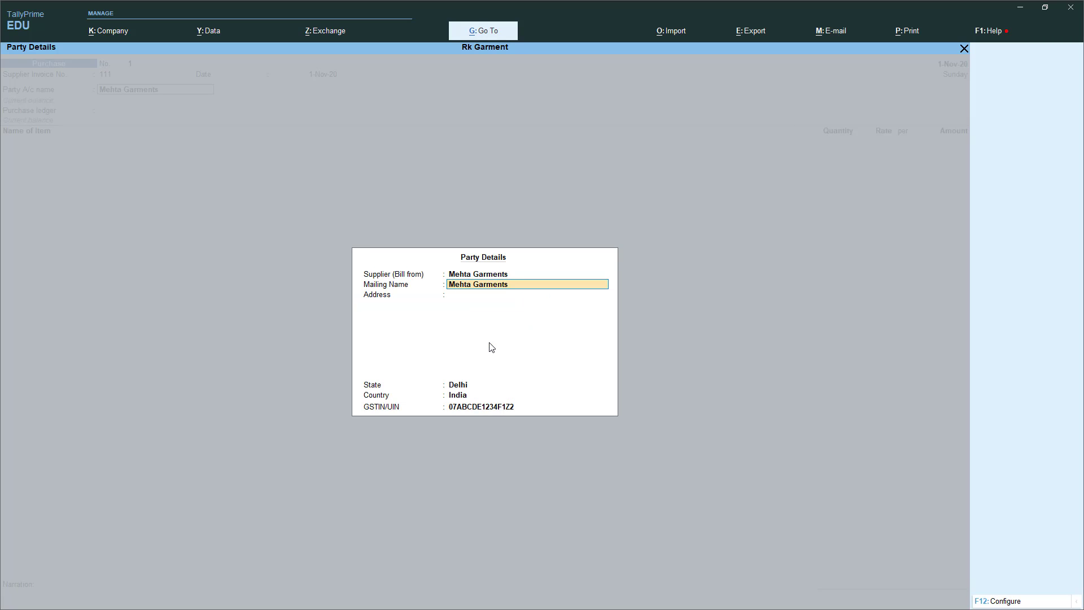
key("Return")
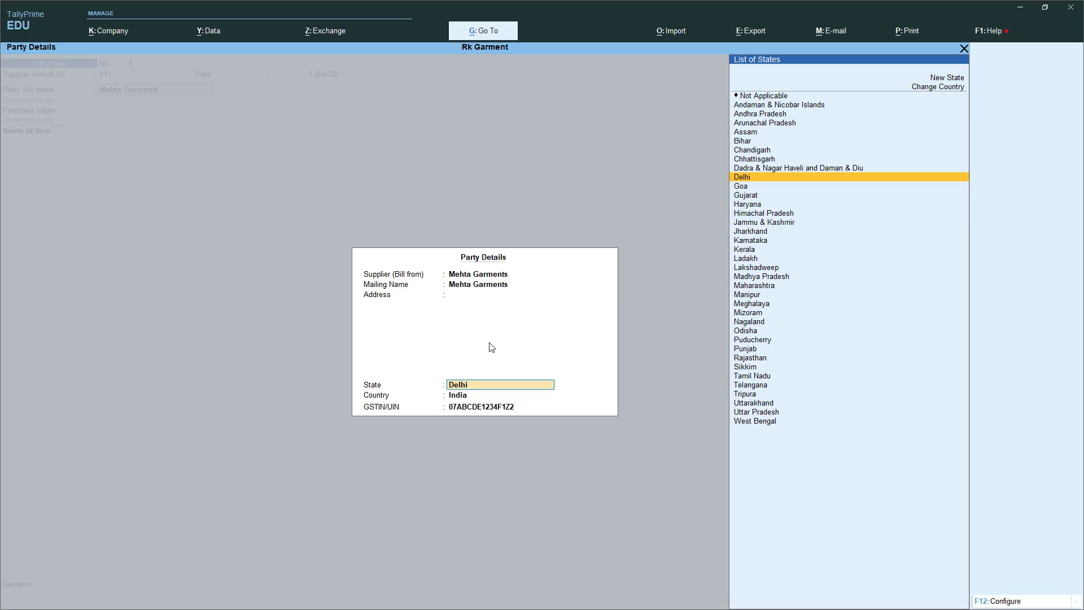
key("Return")
key("Return")
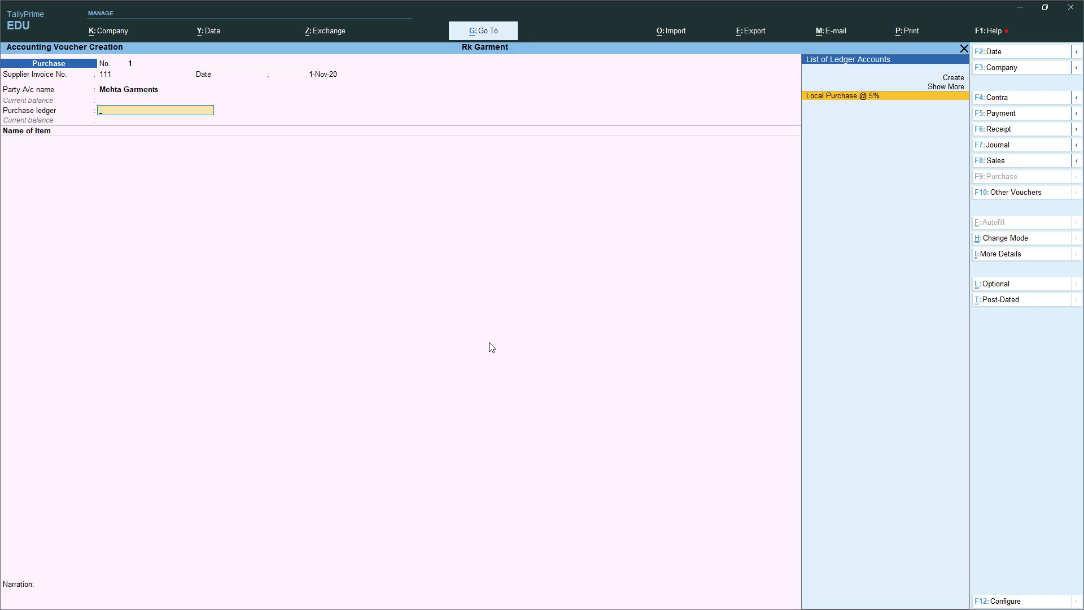
Step: Choose Local Purchase @ 5% as the purchase ledger and add Jeans, 50 pcs at 400
key("Return")
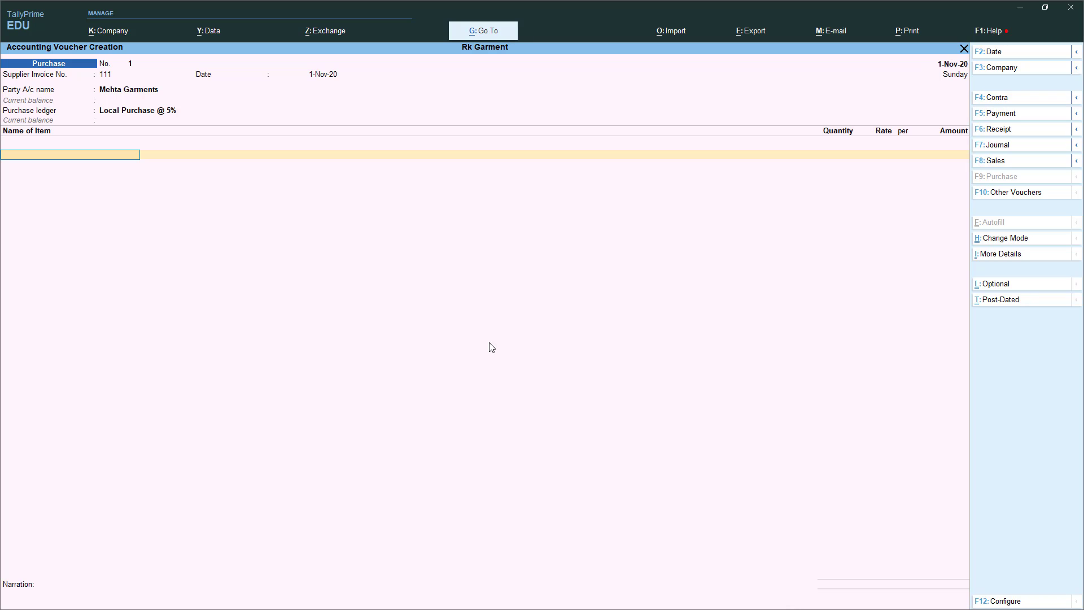
key("Return")
key("BackSpace")
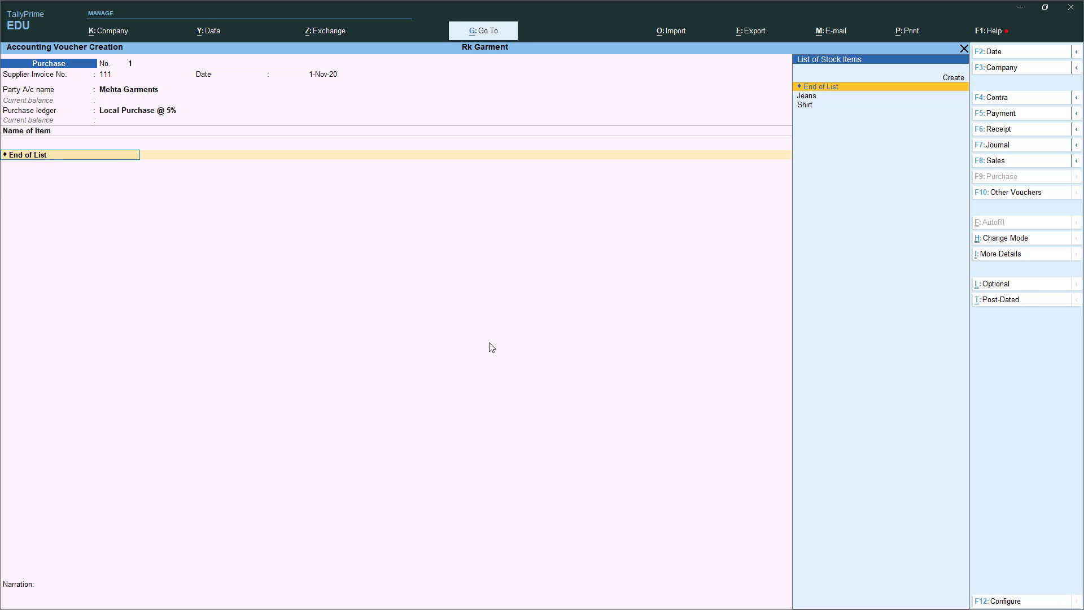
key("Down")
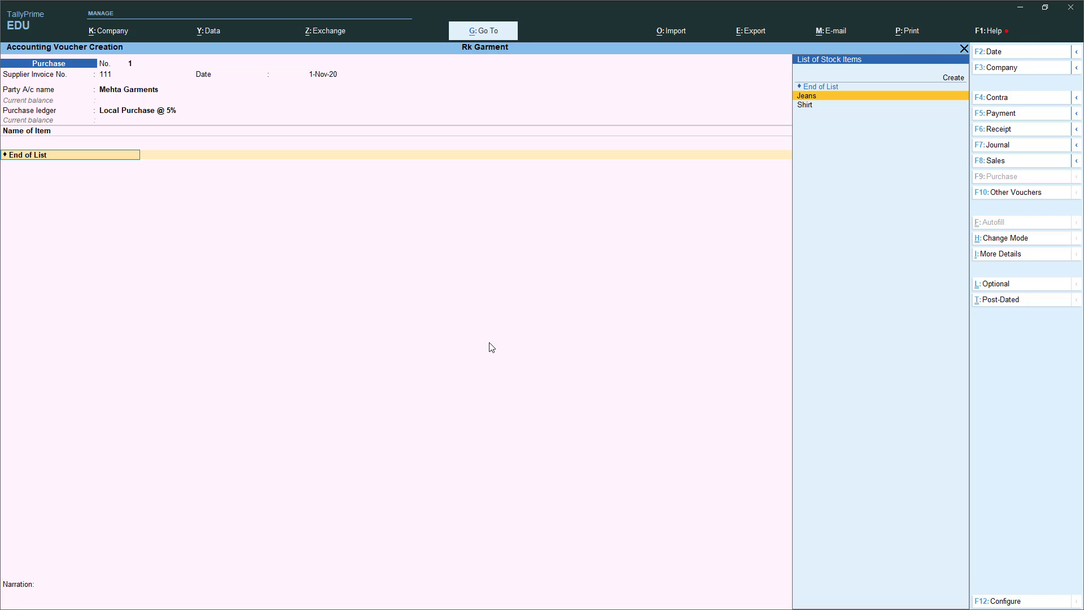
key("Return")
type("50")
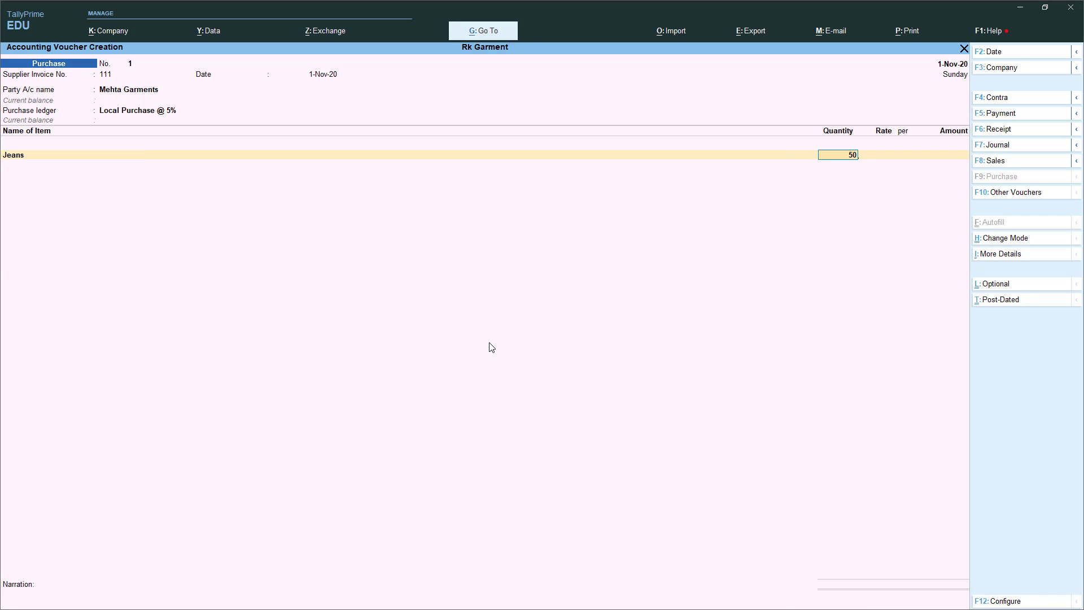
key("Return")
type("400")
key("Return")
key("Return")
key("Return")
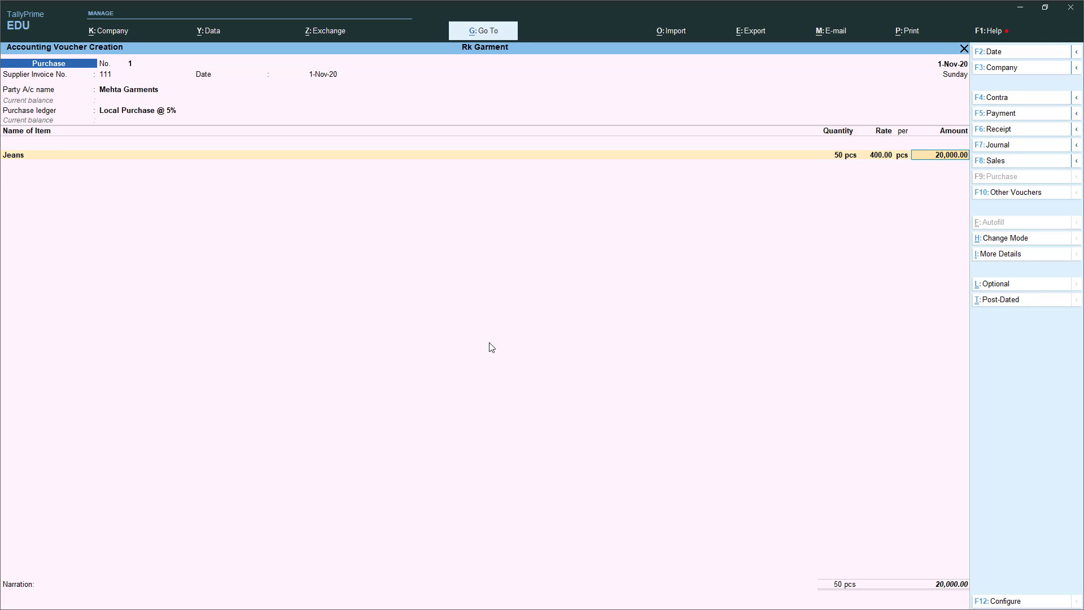
Step: Add Shirt, 50 pcs at 300, for an amount of 15,000.00
key("Down")
key("Down")
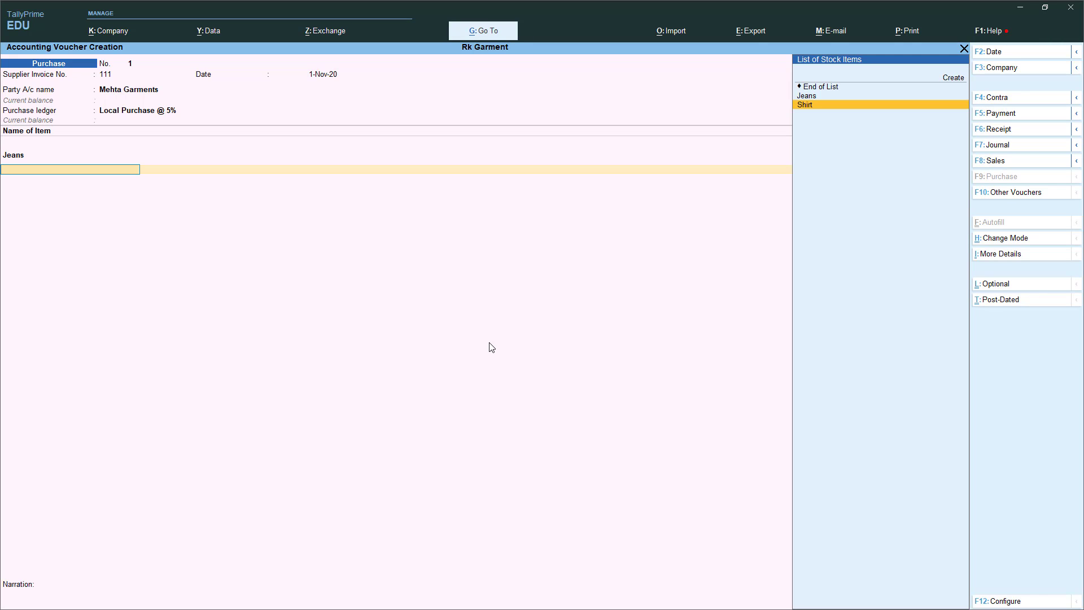
key("Return")
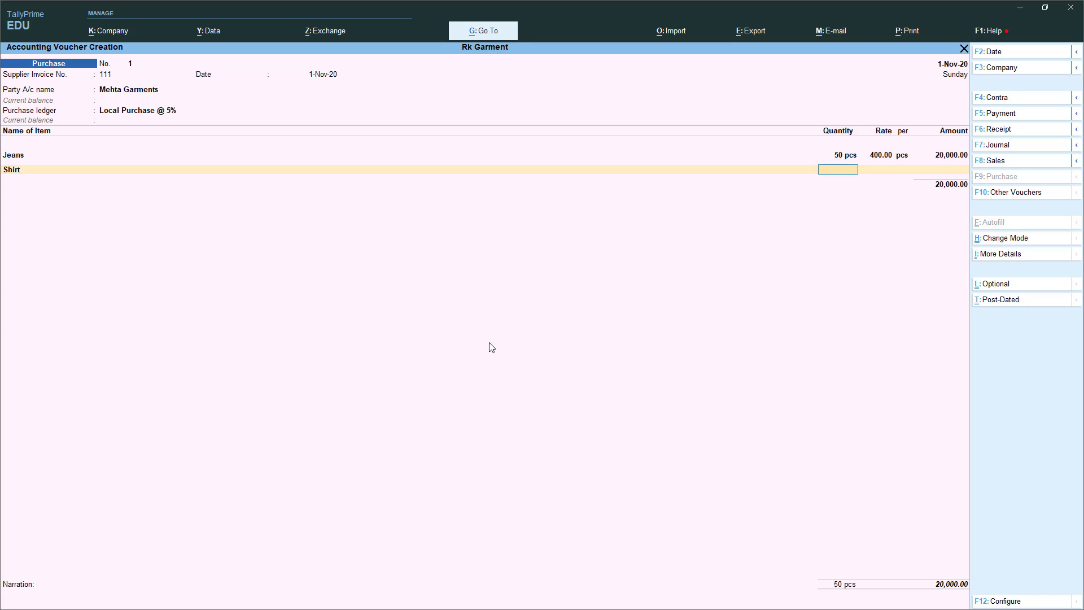
type("50")
key("Return")
type("300")
key("Return")
key("Return")
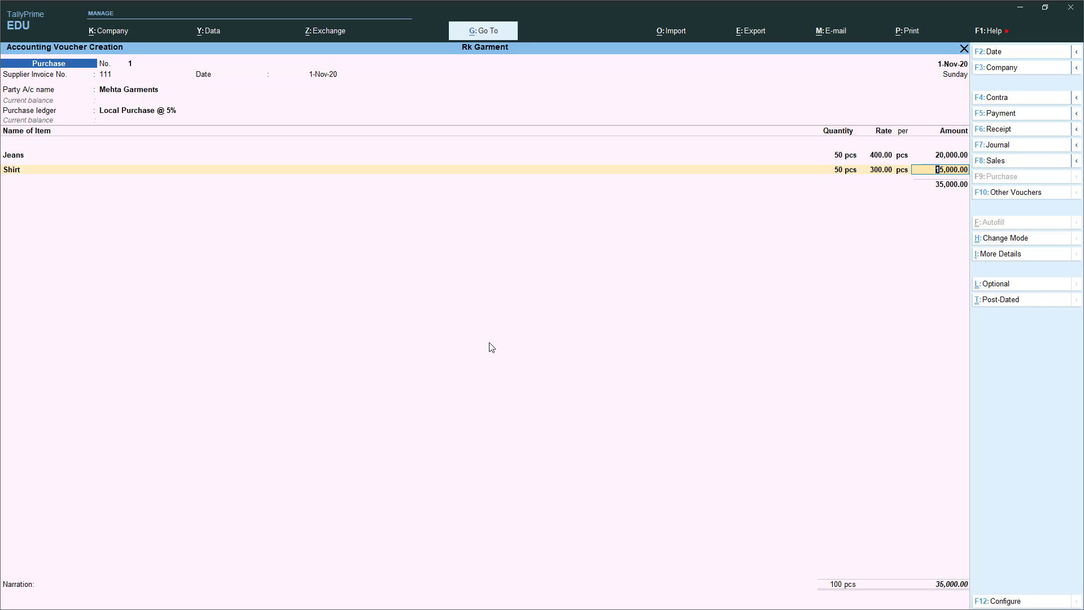
key("Return")
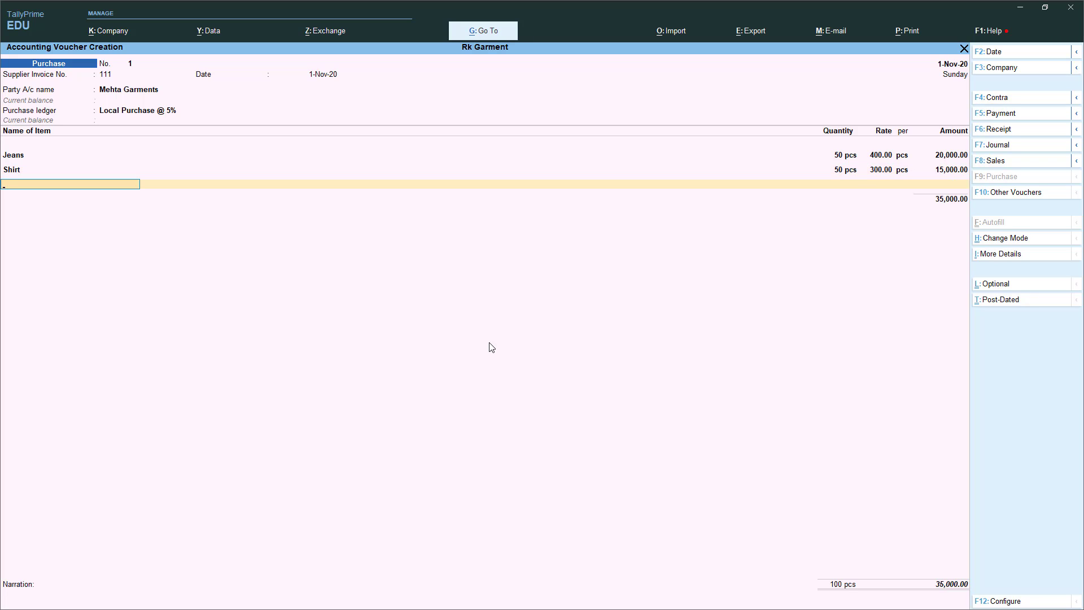
key("Return")
key("Down")
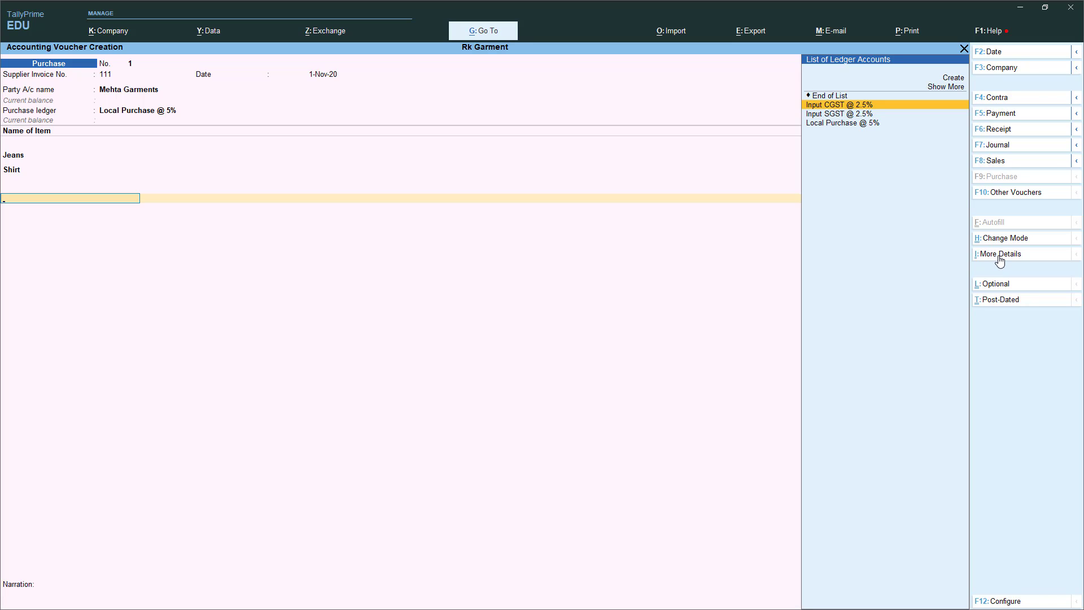
Step: Open GST - Tax Analysis for the voucher and switch to the detailed 2.50% central/state tax view
key("ctrl")
left_click(999, 257)
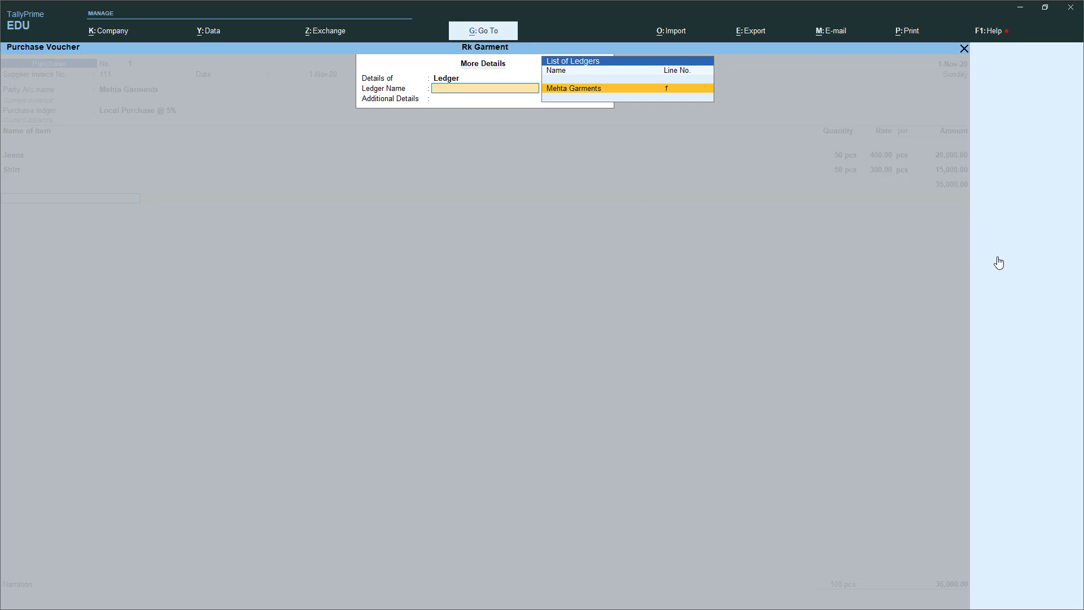
key("Return")
key("Down")
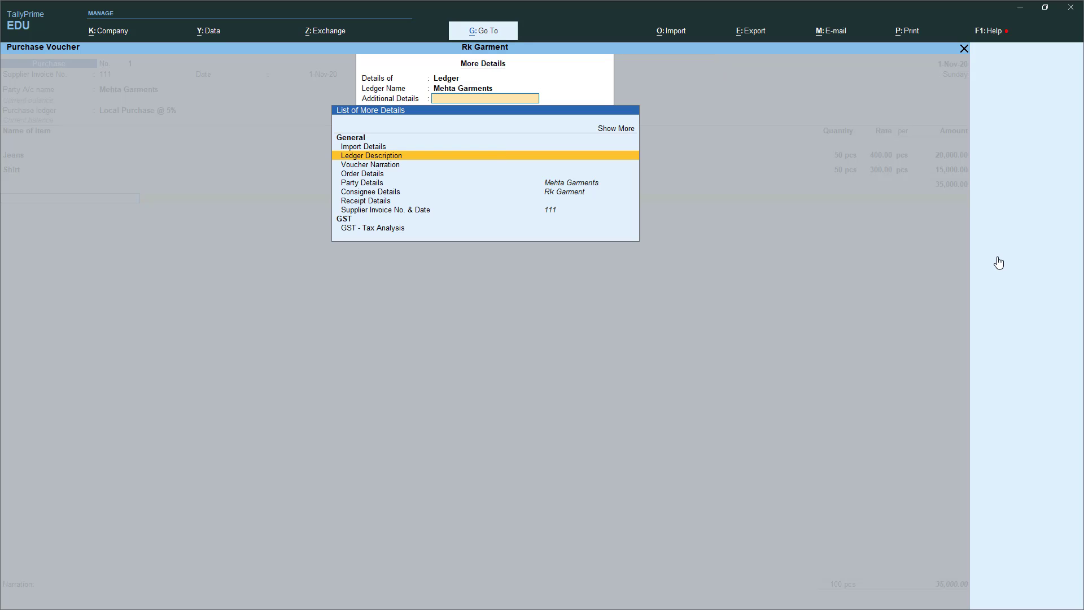
key("Down")
key("Down")
key("Down")
key("Down")
key("Down")
key("Down")
key("Down")
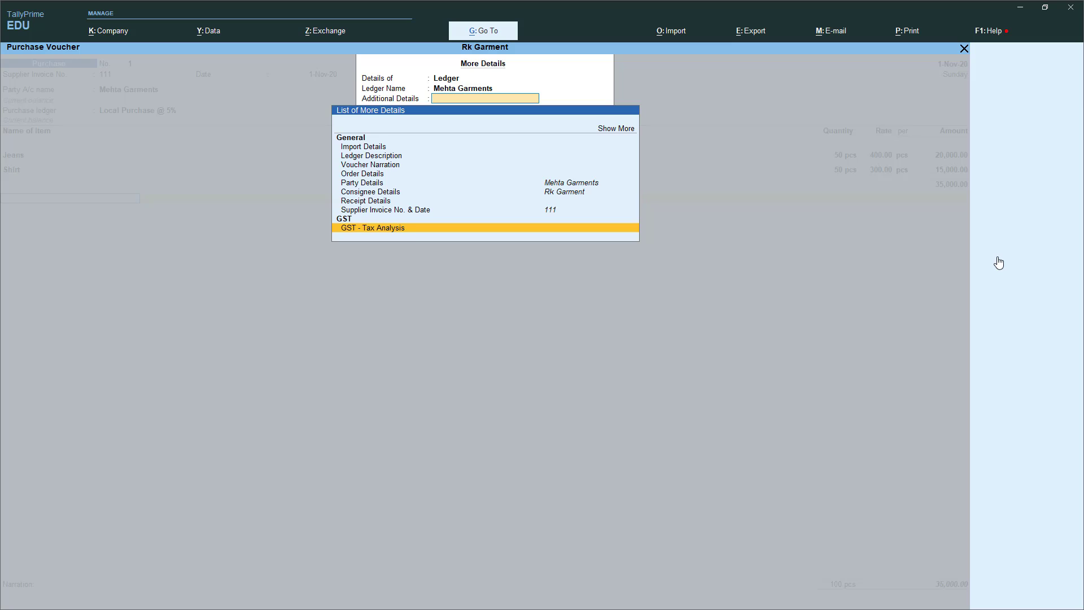
key("Return")
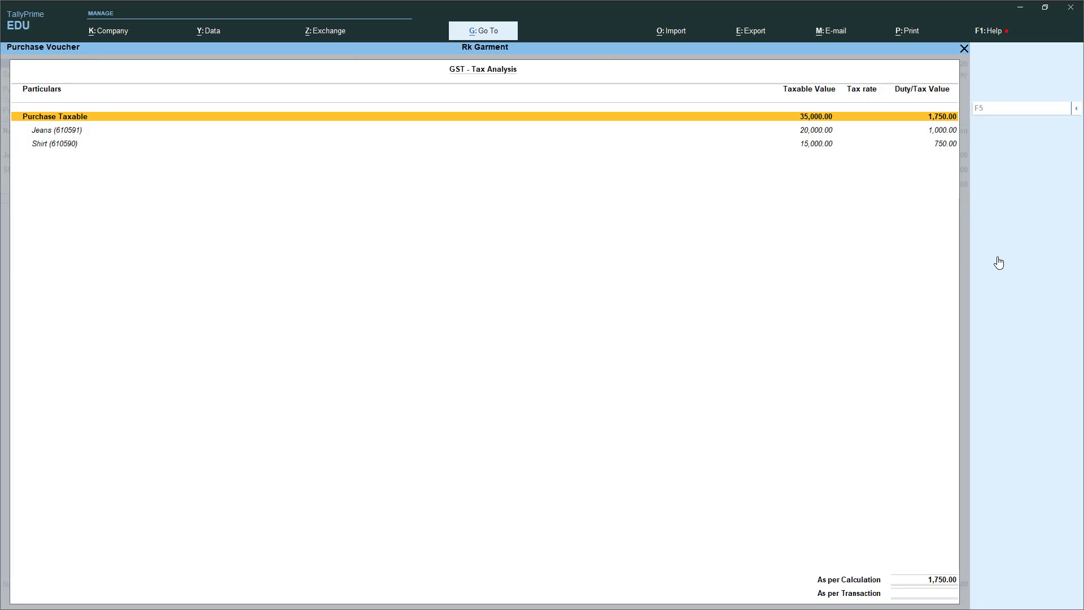
key("alt+F5")
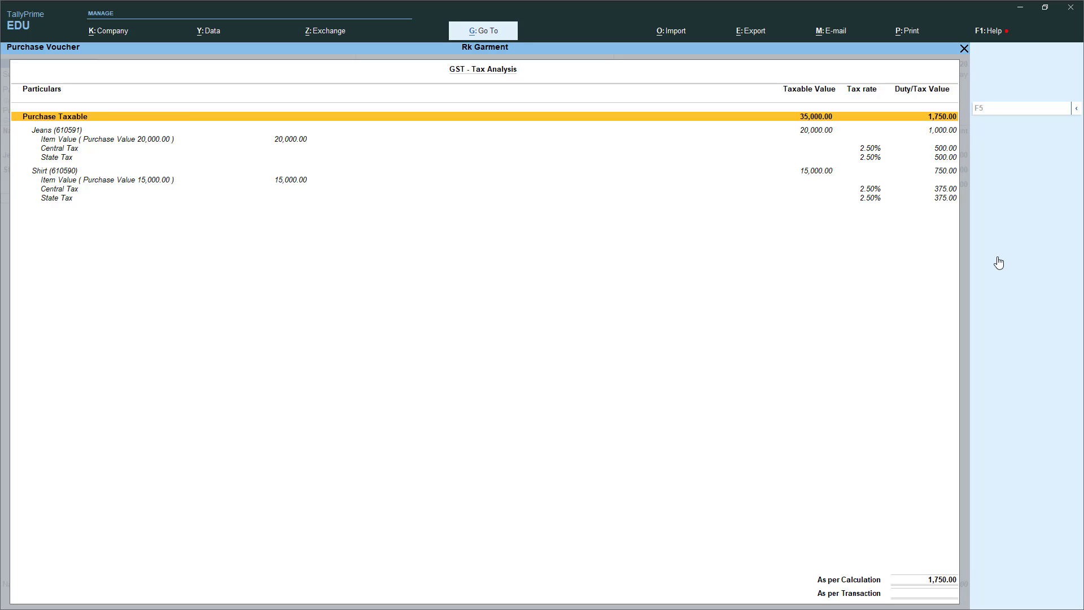
key("alt+F5")
key("alt+F5")
Step: Add Input CGST @ 2.5% and Input SGST @ 2.5% lines of 875.00 each
key("Escape")
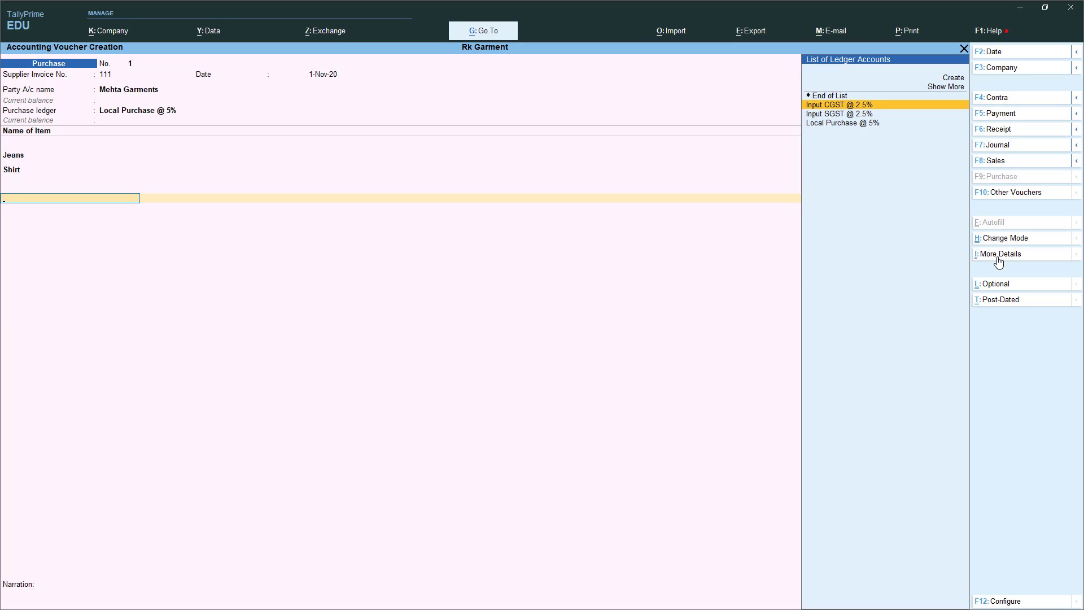
key("Return")
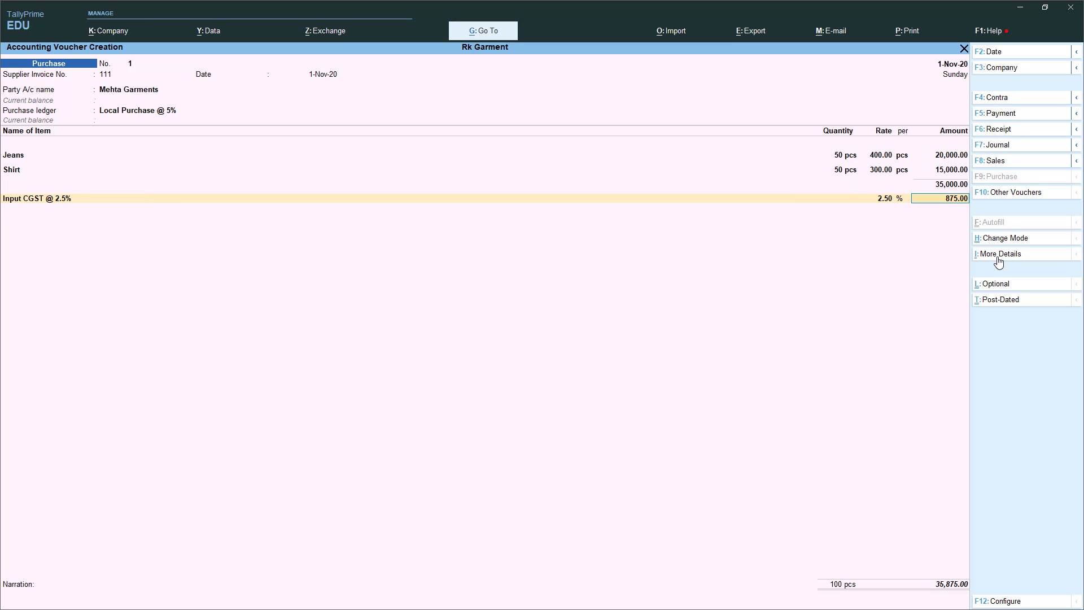
key("Return")
key("Up")
key("Up")
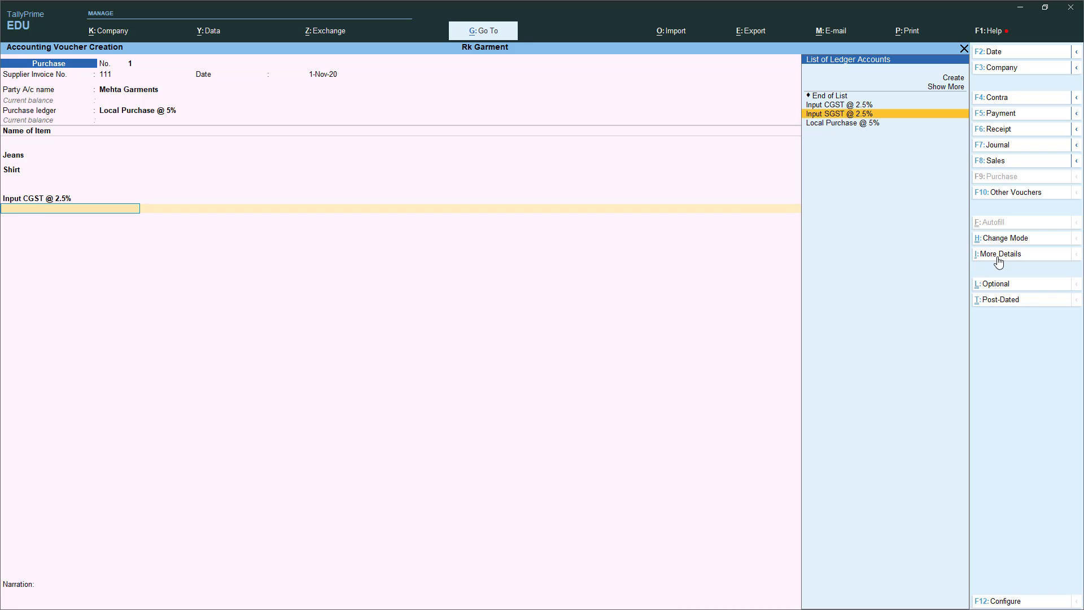
key("Return")
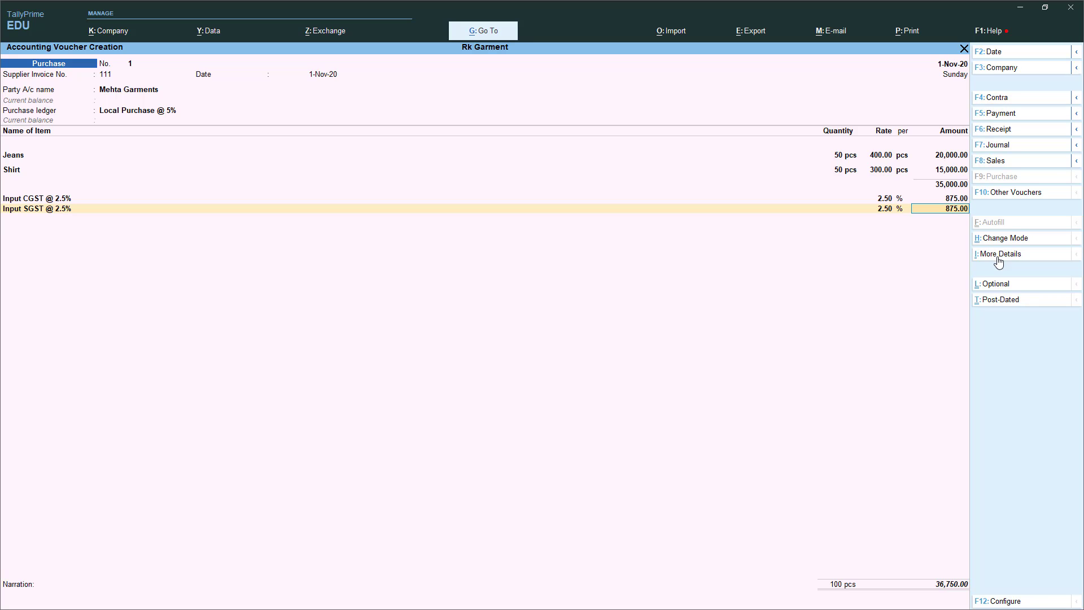
key("Return")
key("Return")
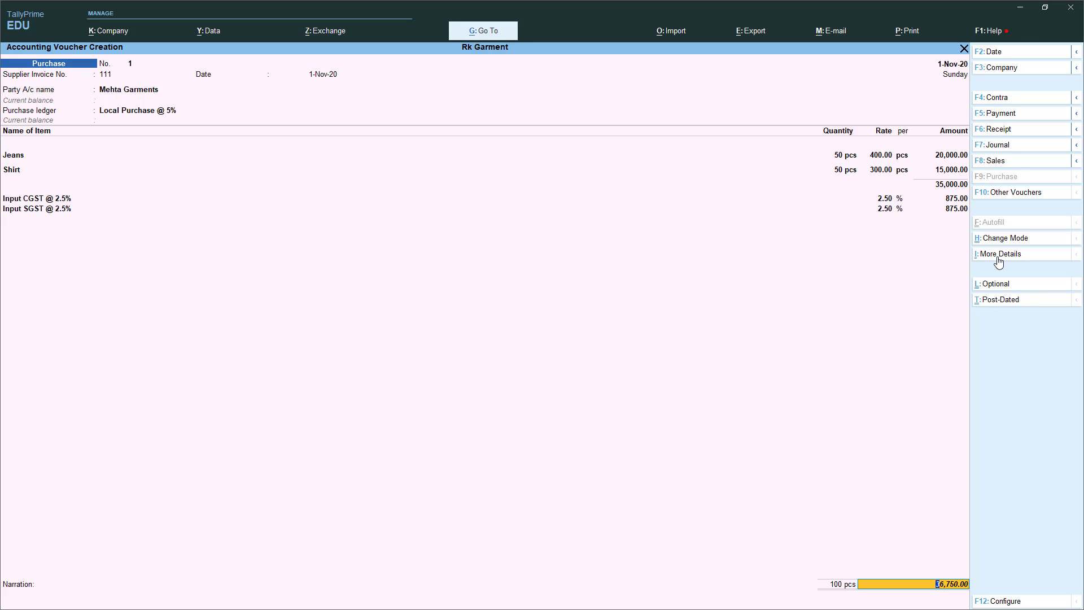
Step: Record a New Ref bill reference for Mehta Garments' 36,750.00 and accept the voucher
key("Return")
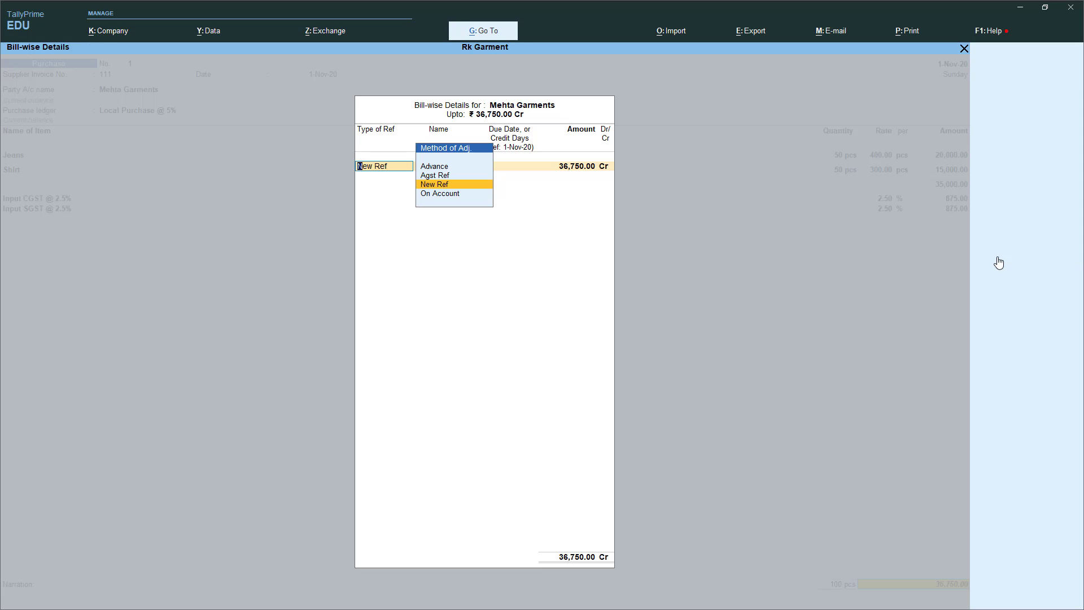
key("Return")
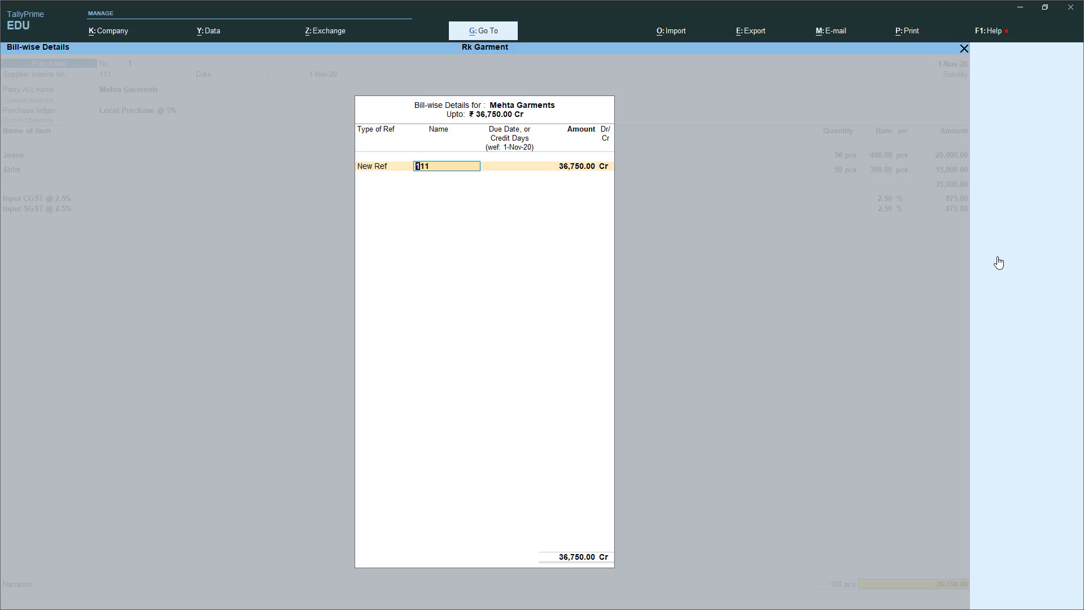
type("M")
key("Return")
key("Return")
key("Return")
key("Return")
key("Return")
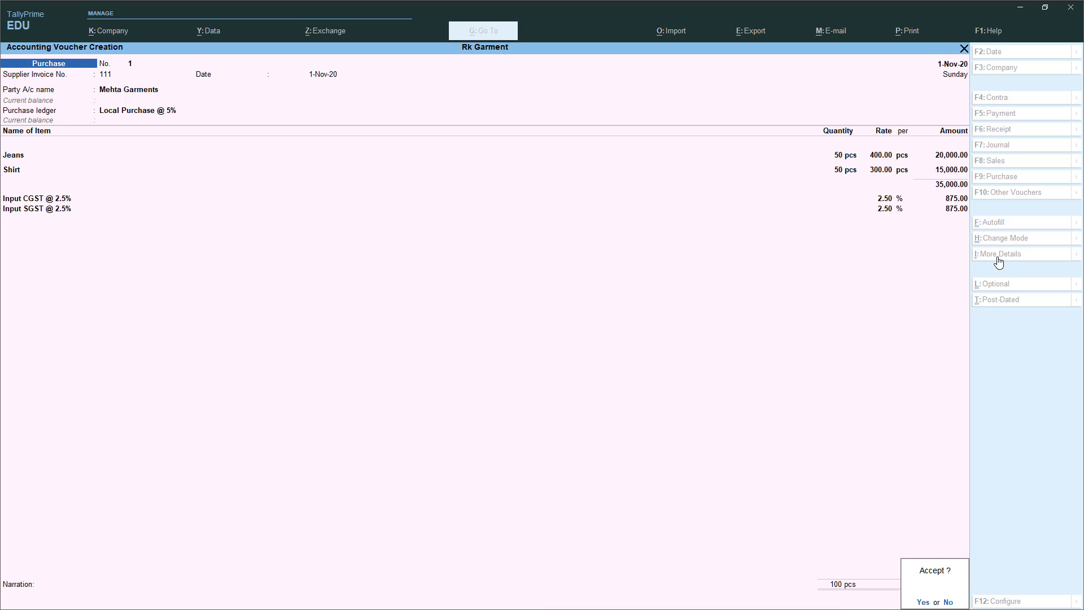
key("Return")
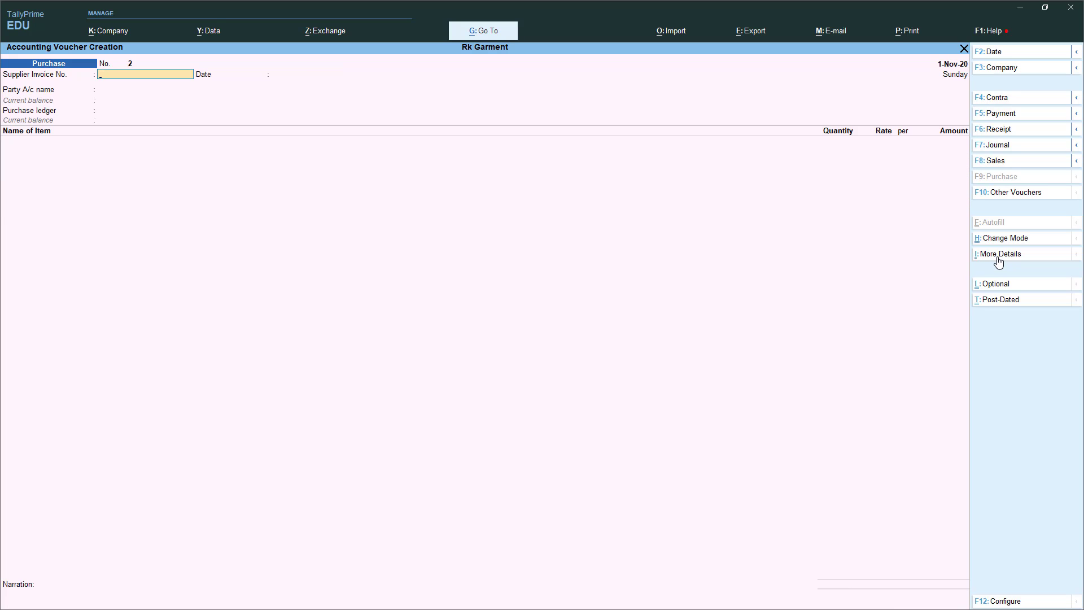
Step: Quit voucher entry and open the Balance Sheet to check Sundry Creditors and Duties & Taxes
key("Escape")
key("Return")
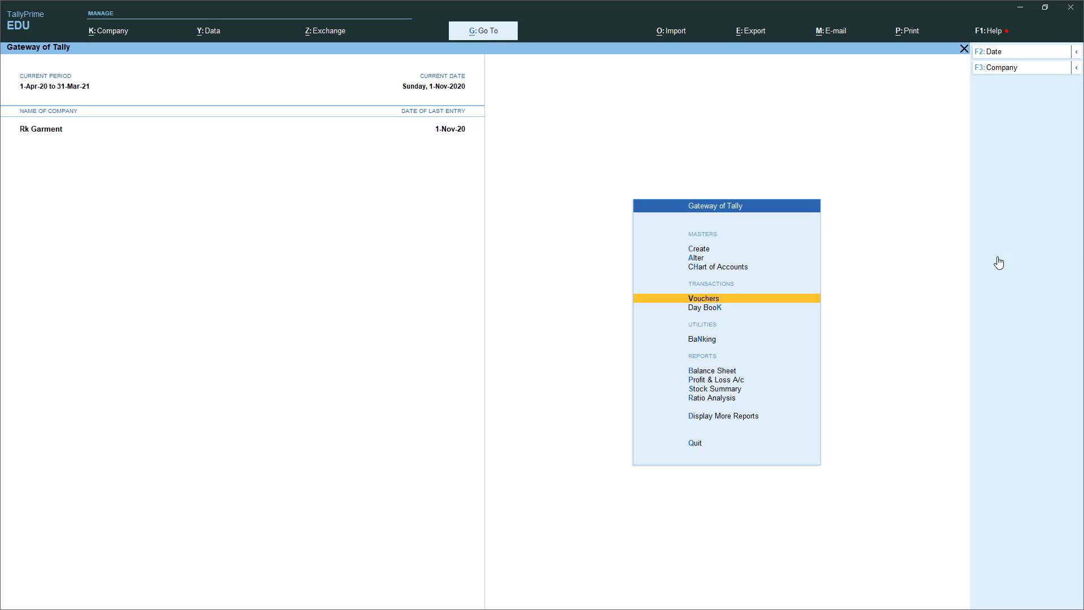
key("Down")
key("Down")
key("Down")
key("Up")
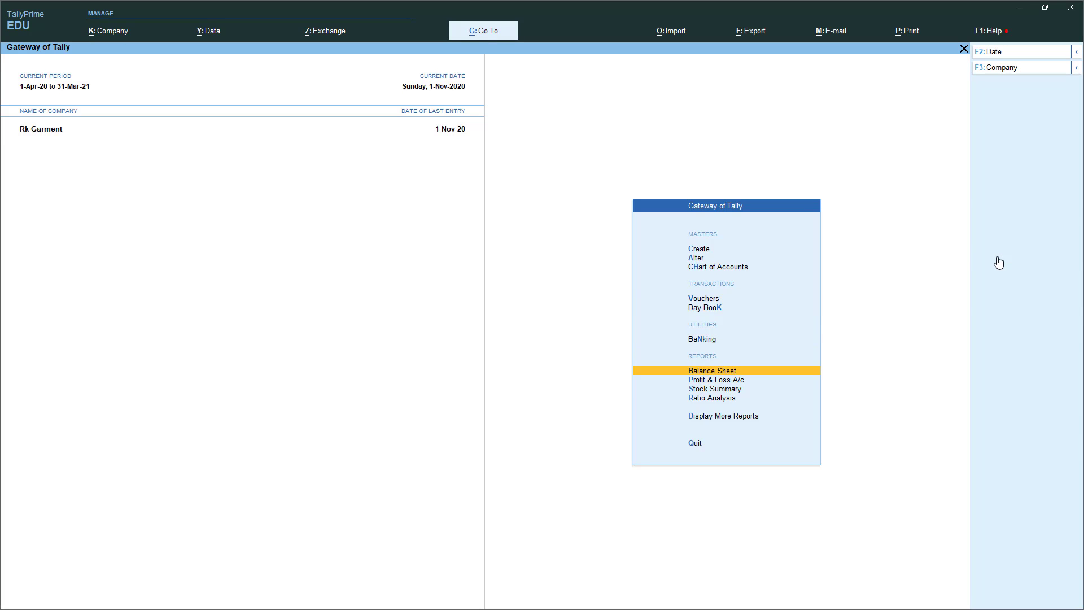
key("Return")
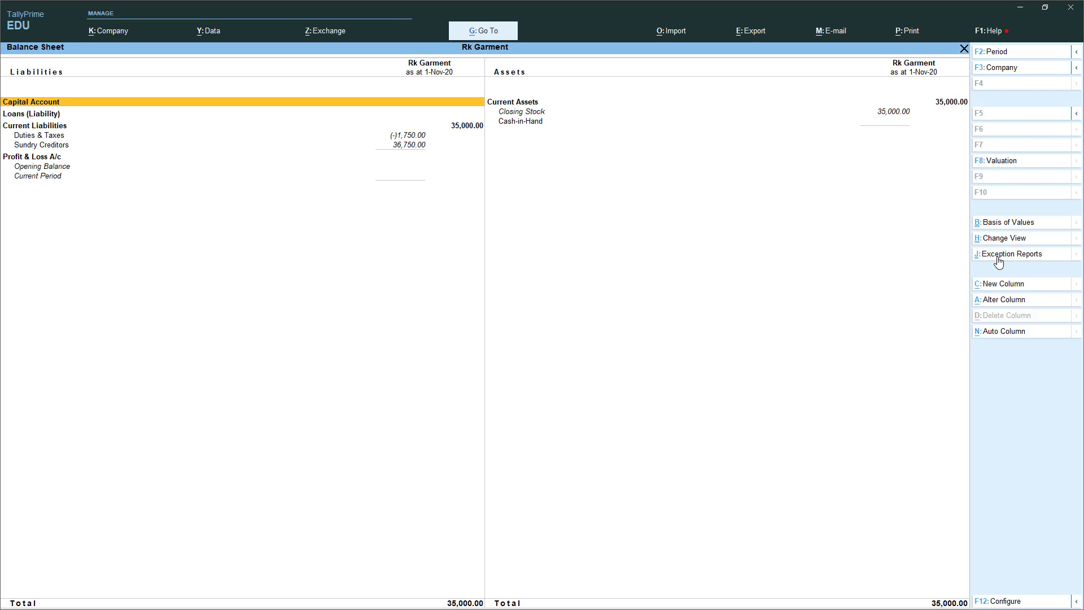
key("Down")
key("Down")
key("Down")
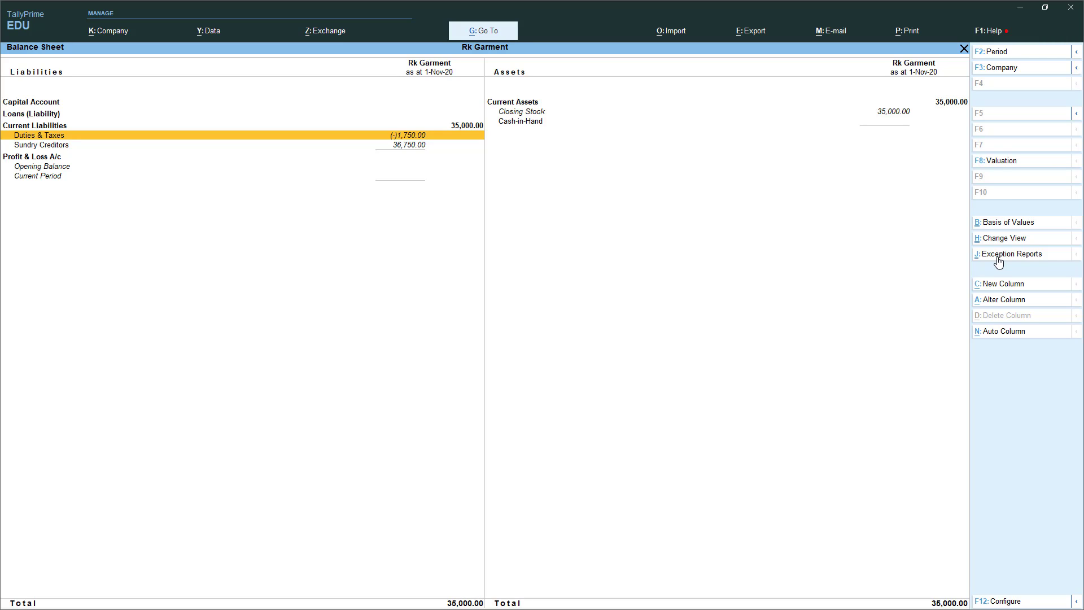
Step: Close the Balance Sheet and start a new Ledger from master creation
key("Escape")
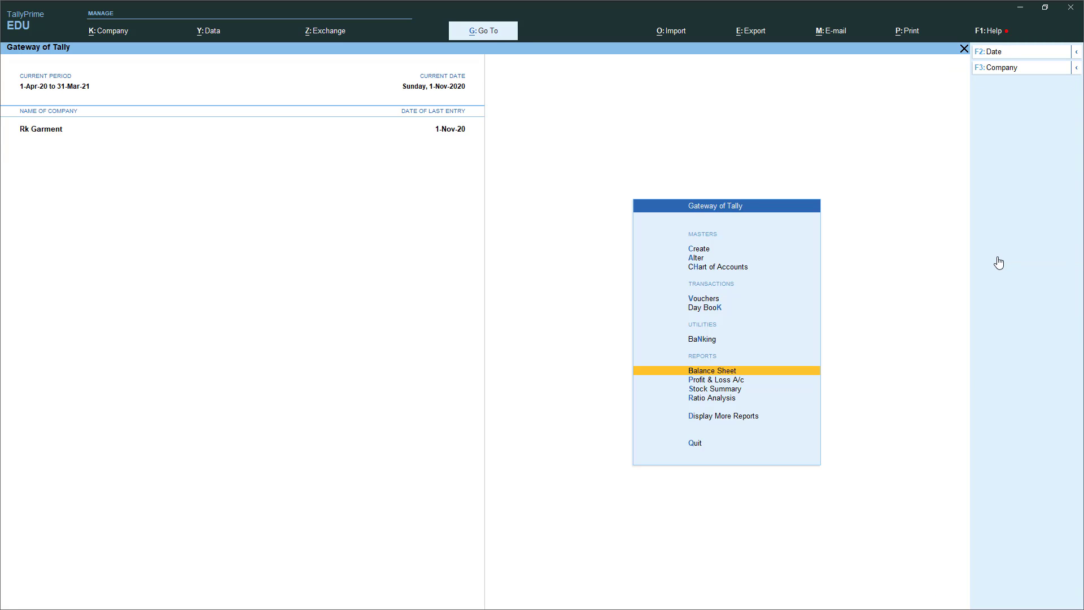
key("Up")
key("Up")
key("Up")
key("Up")
key("Up")
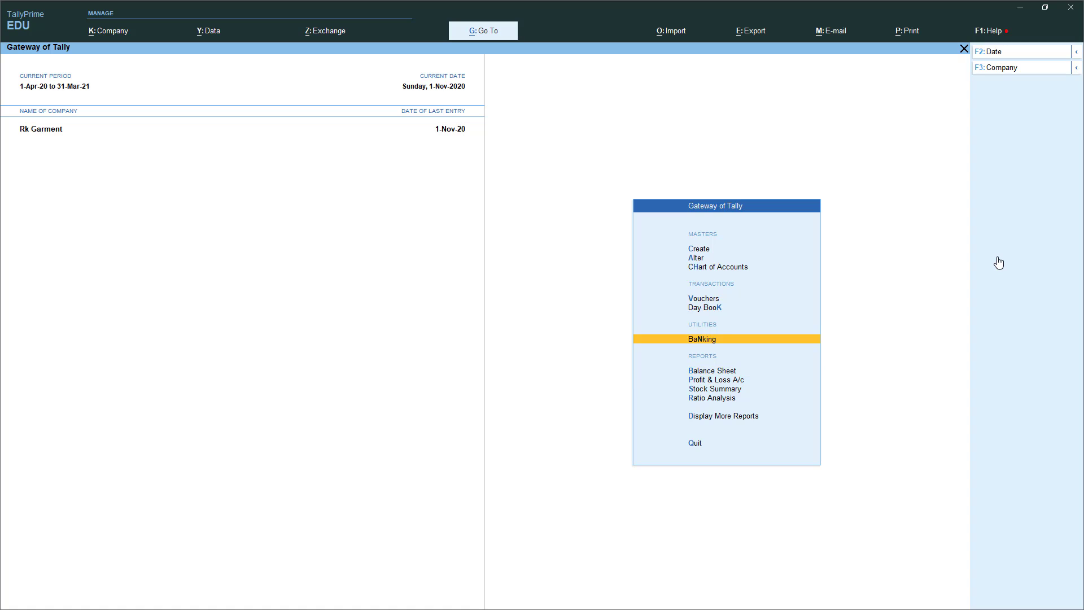
key("Up")
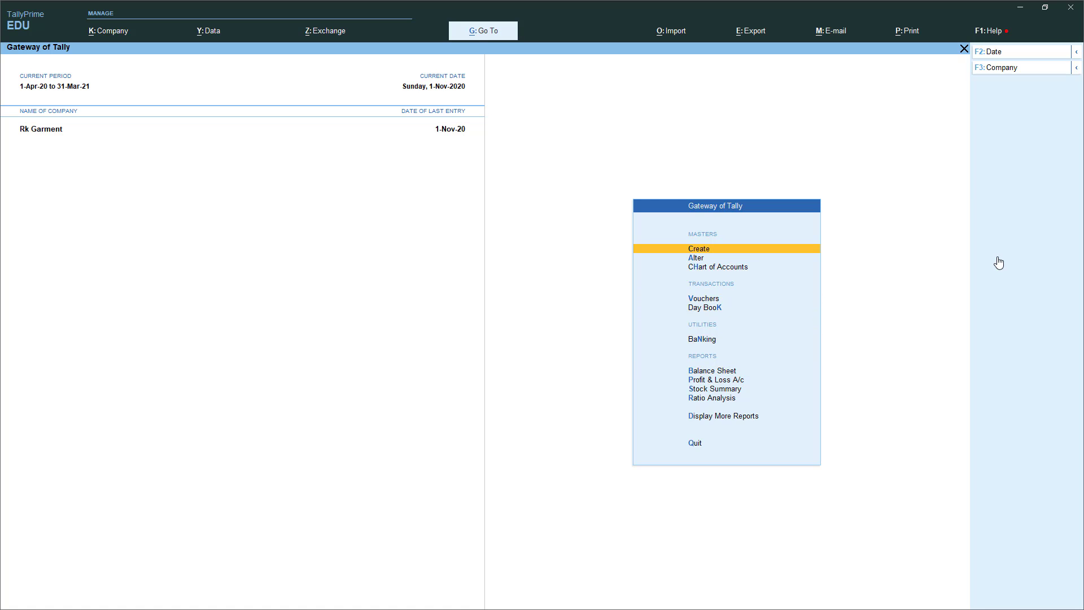
key("Return")
key("Down")
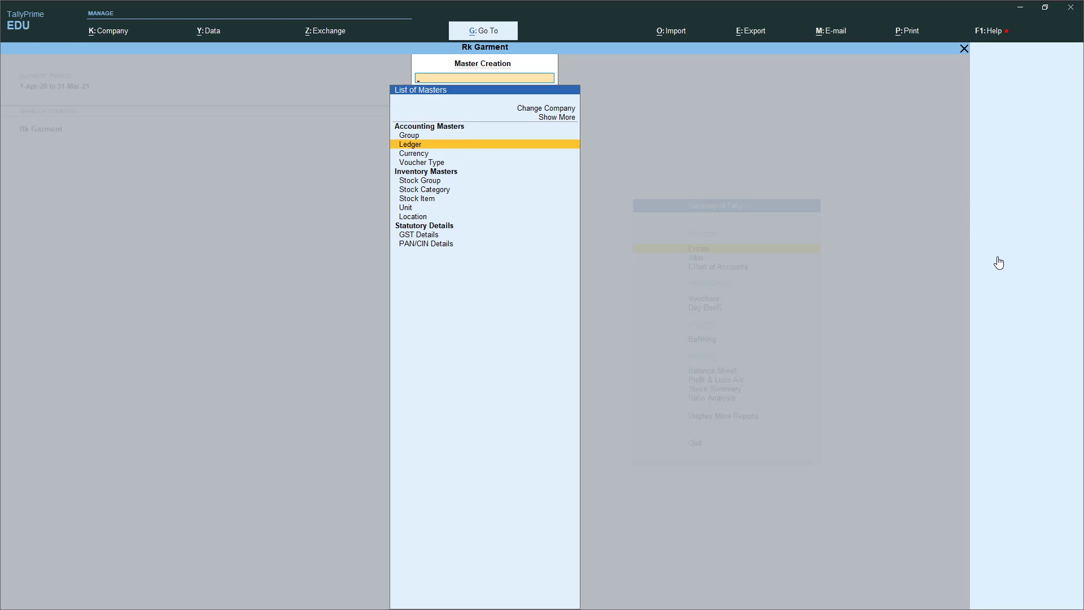
key("Return")
Step: Enter the customer's name as the ledger, under Sundry Debtors, with bill-by-bill balances on
type("P")
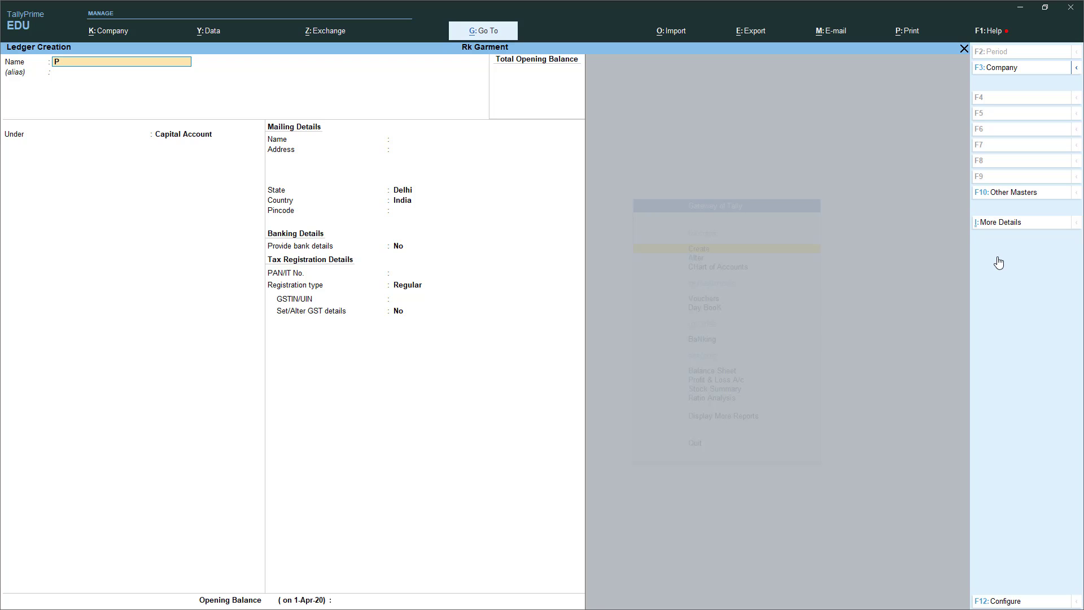
type("awan")
key("Return")
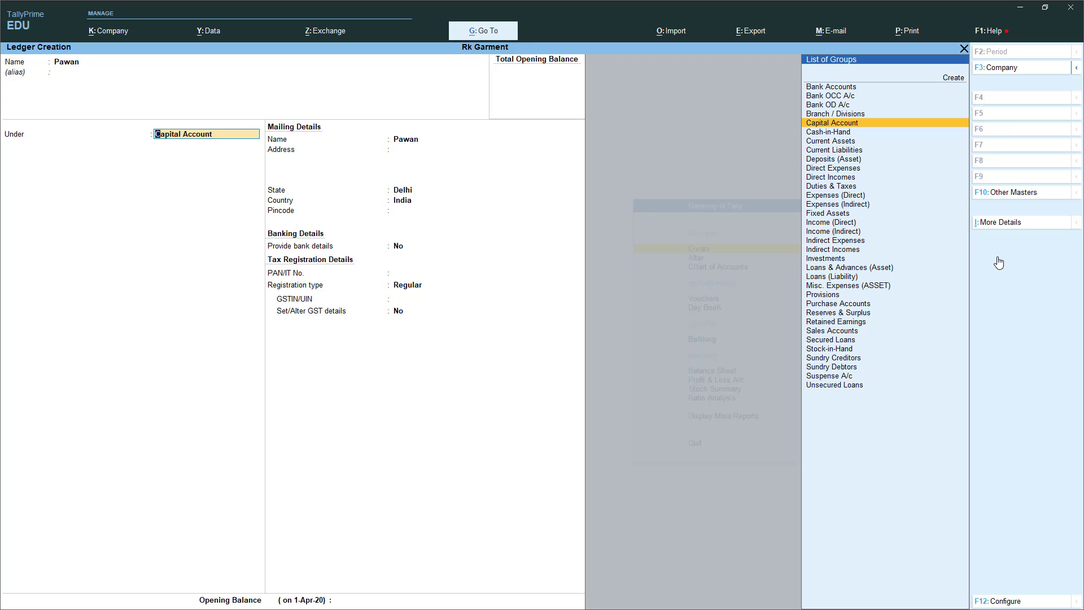
type("S")
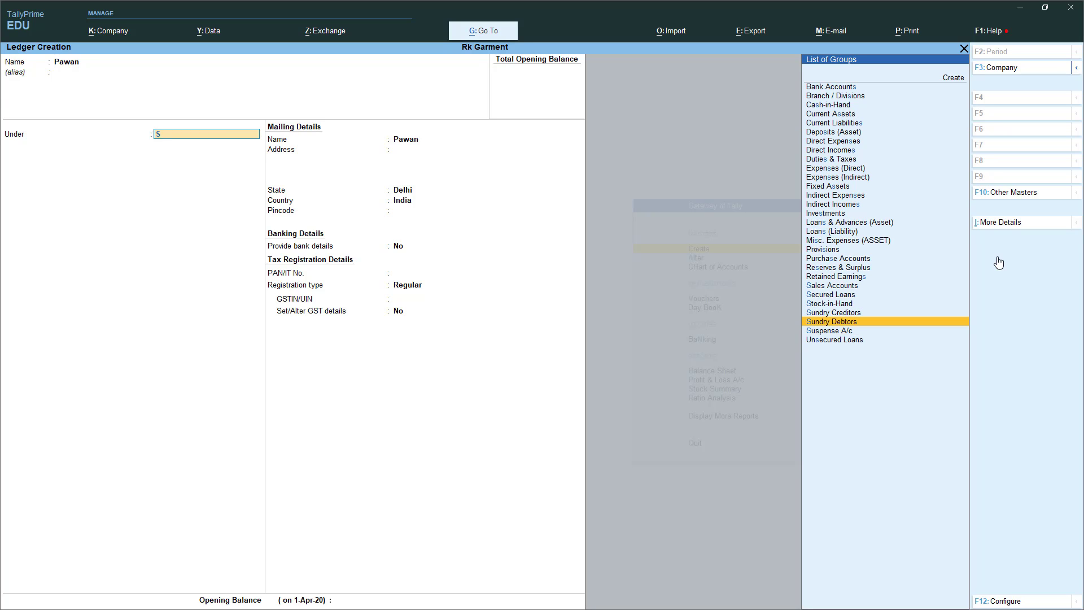
key("Return")
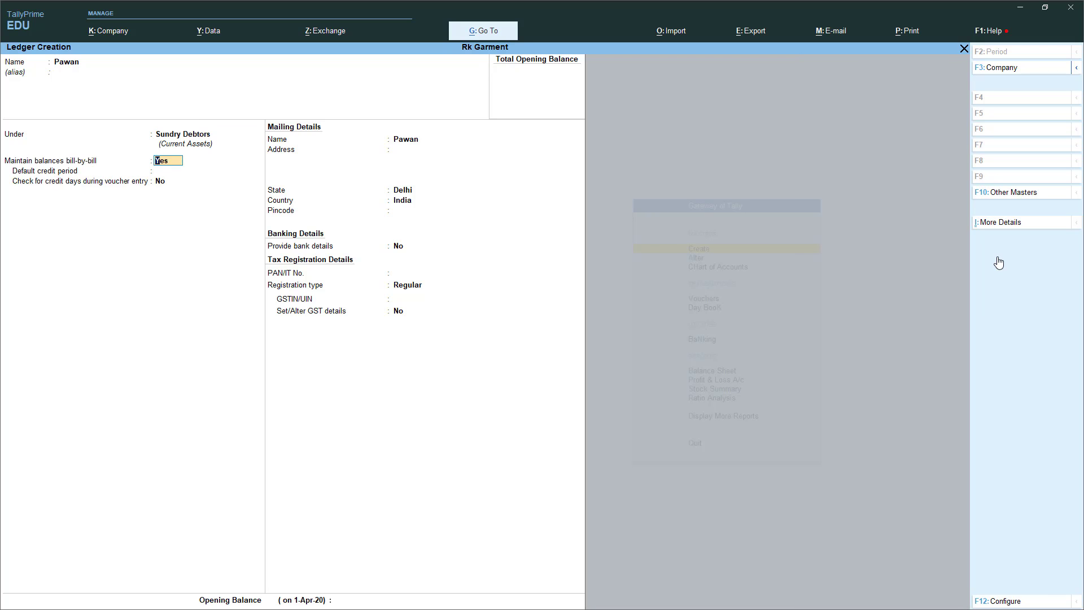
key("Return")
key("Return")
key("Return")
key("Return")
key("Return")
key("Return")
key("Return")
key("Return")
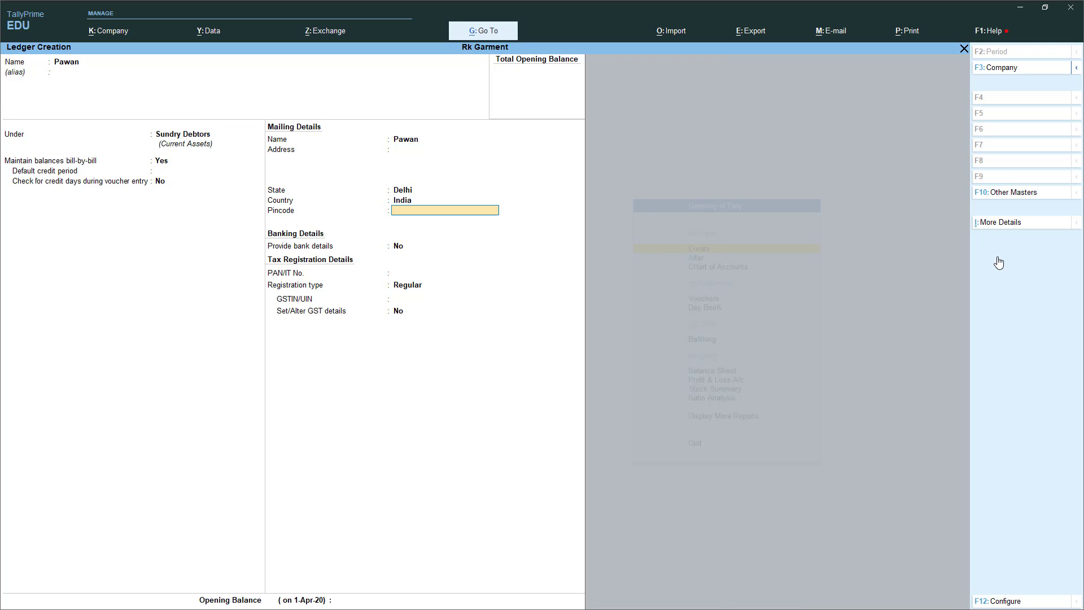
Step: Set the GST registration type to Consumer and move on to the opening balance
key("Up")
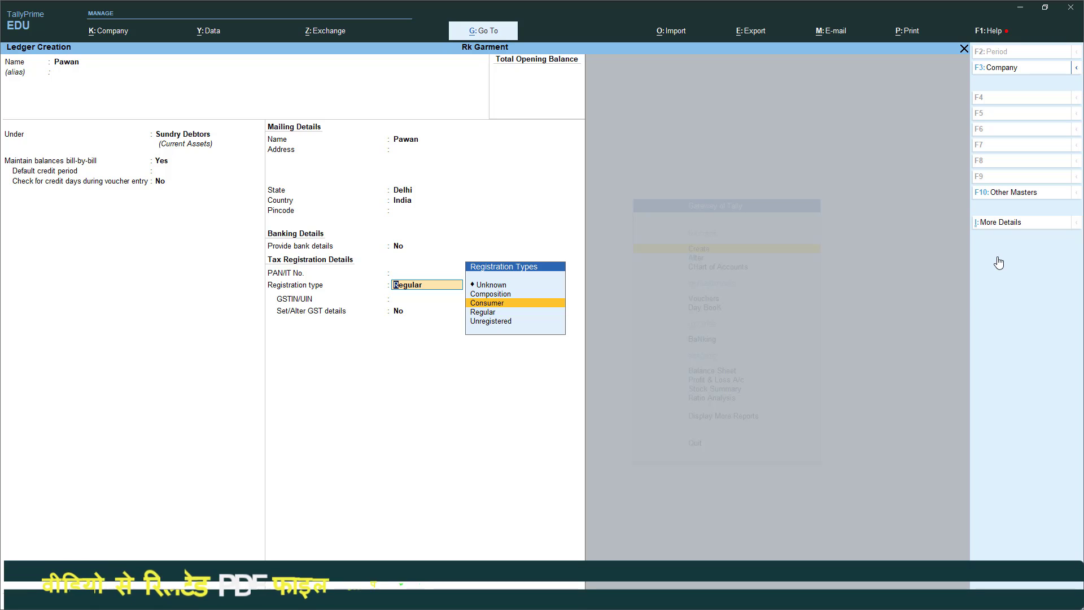
key("Down")
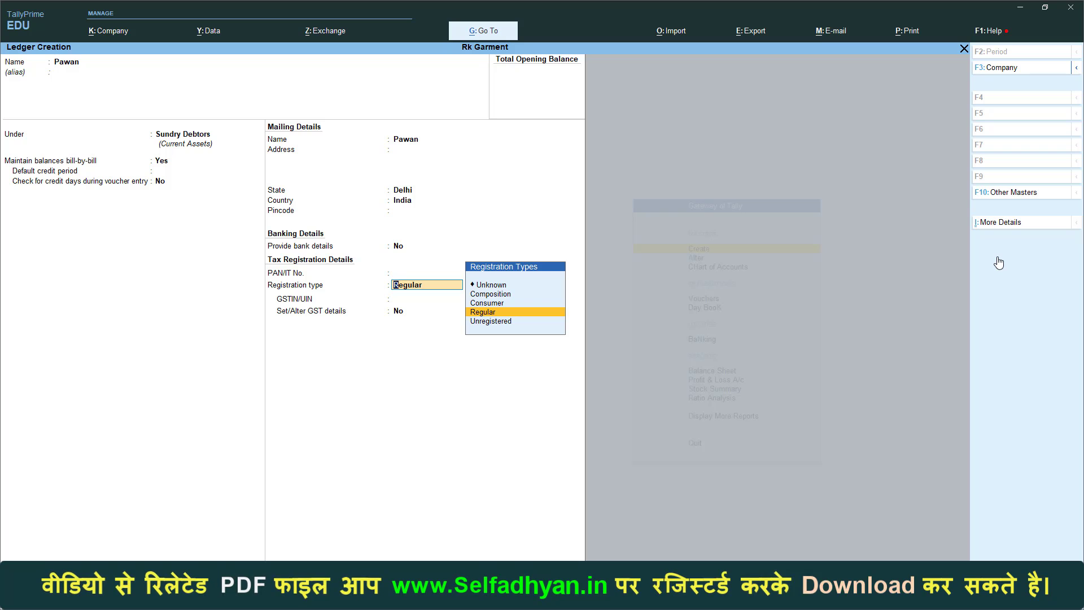
key("Down")
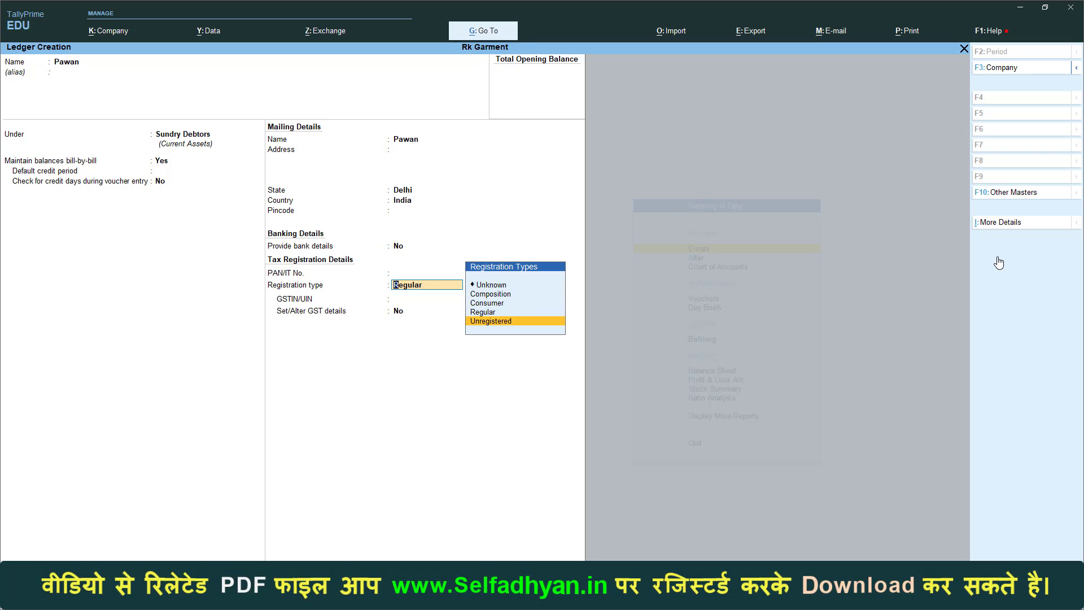
key("Up")
key("Up")
key("Up")
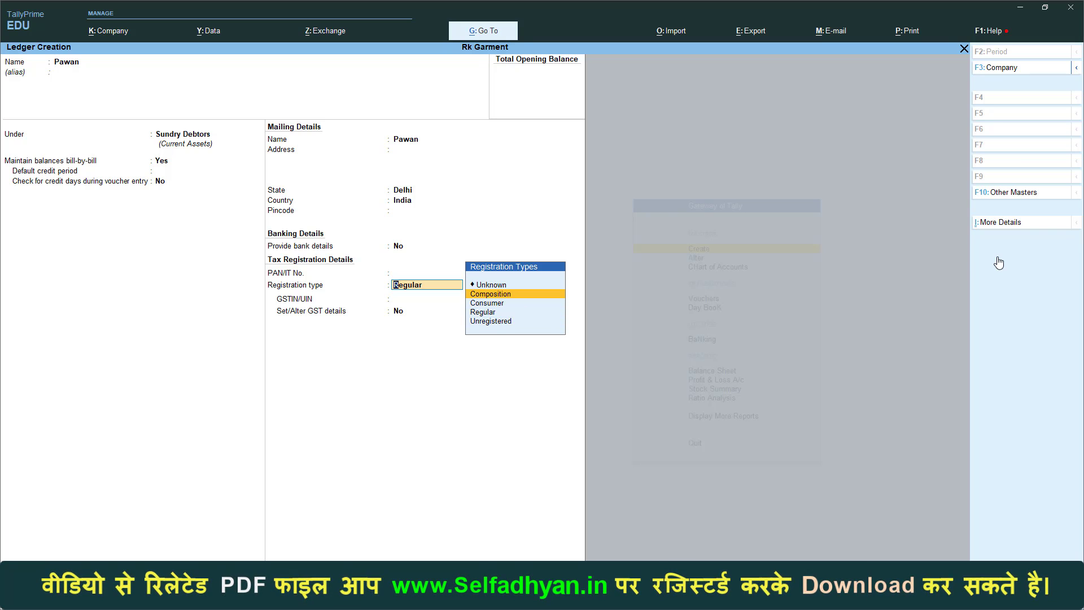
key("Down")
key("Down")
key("Down")
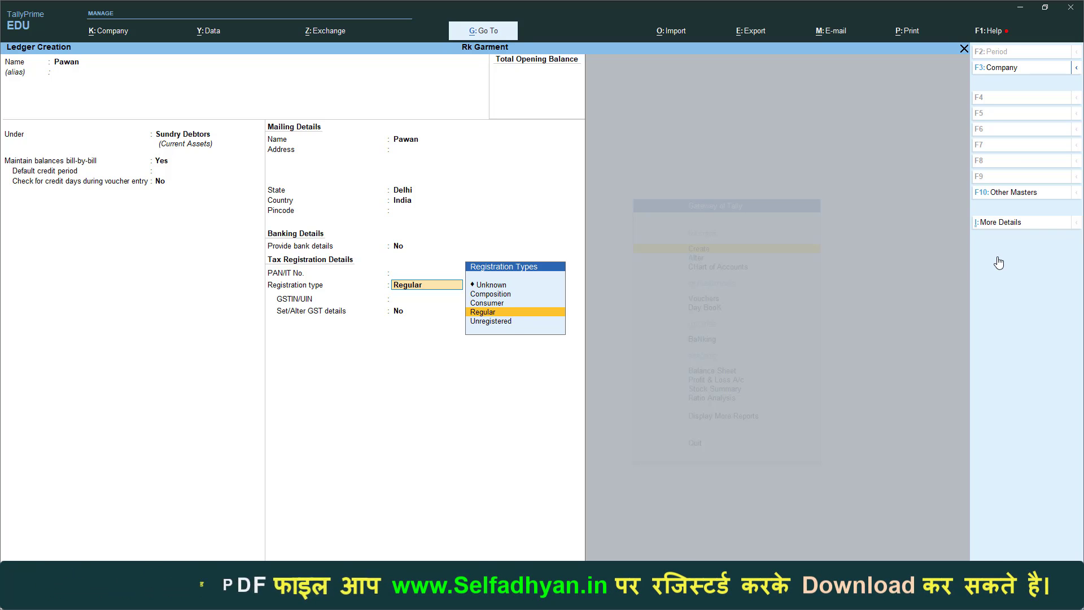
key("Up")
key("Up")
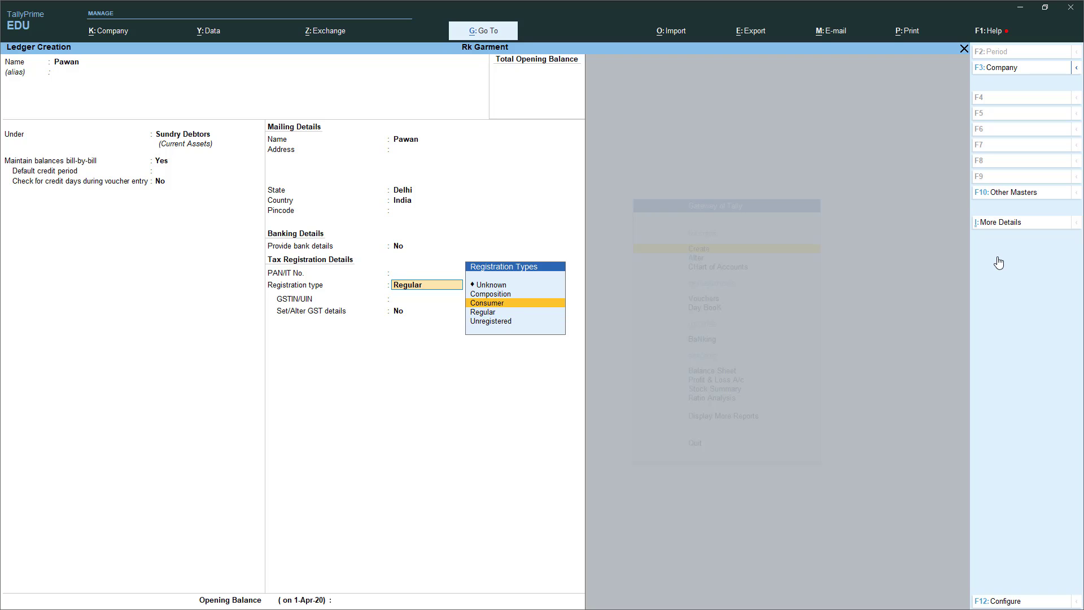
key("Return")
key("Return")
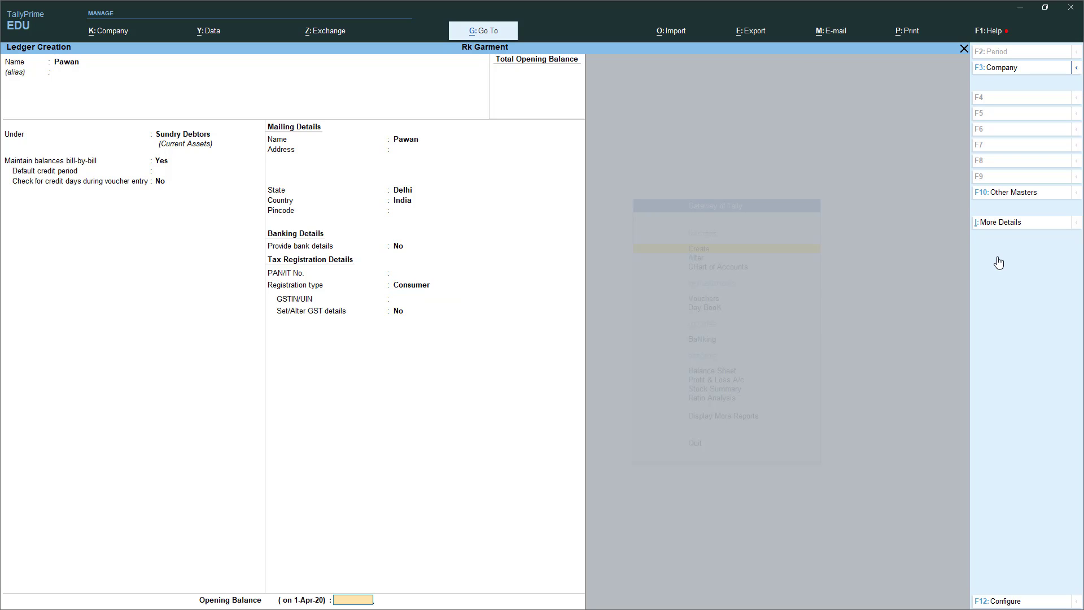
key("Return")
key("Return")
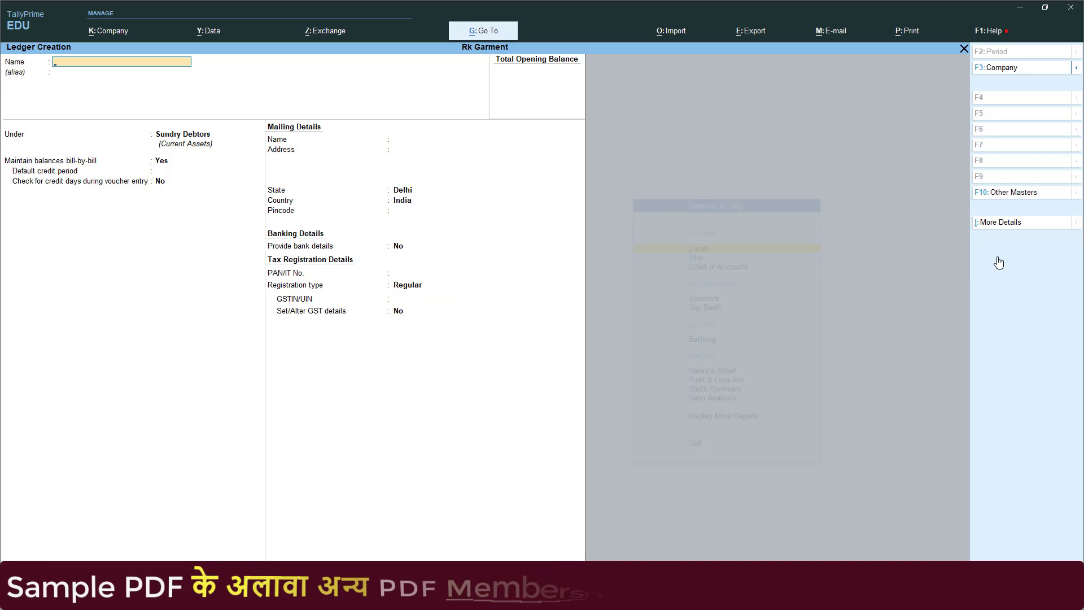
Step: Create the Local Sales @ 5% ledger under Sales Accounts with Goods as the supply type
type("Loca")
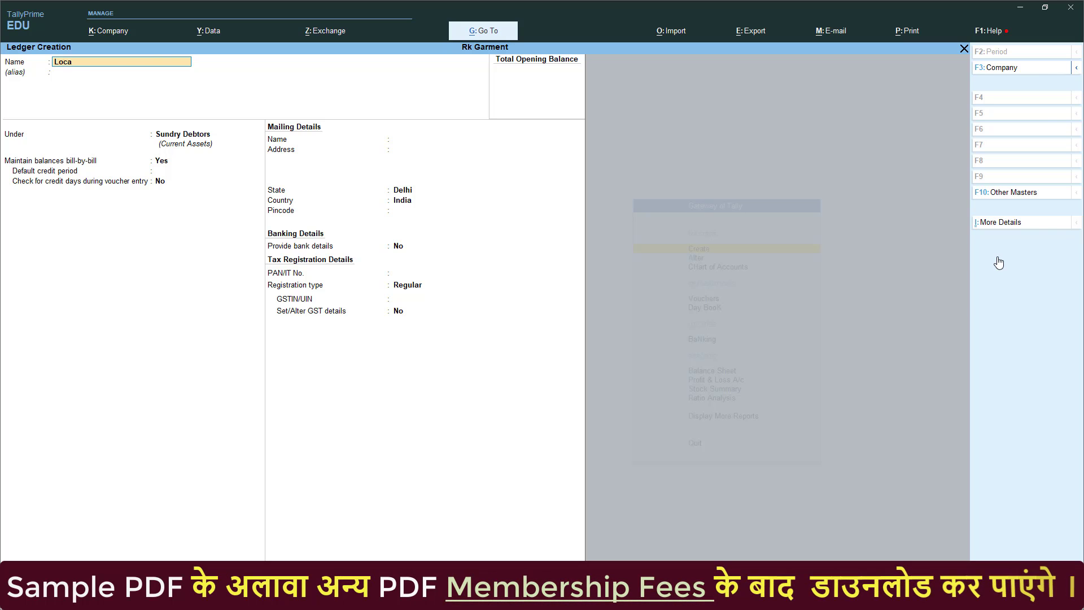
type("l")
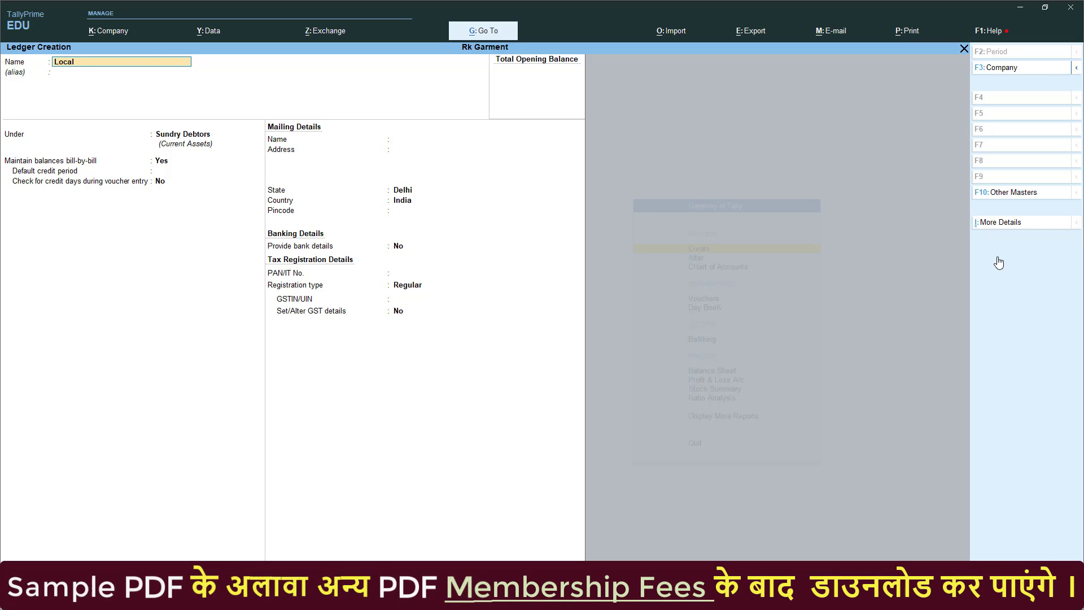
type(" Sales @ 5%")
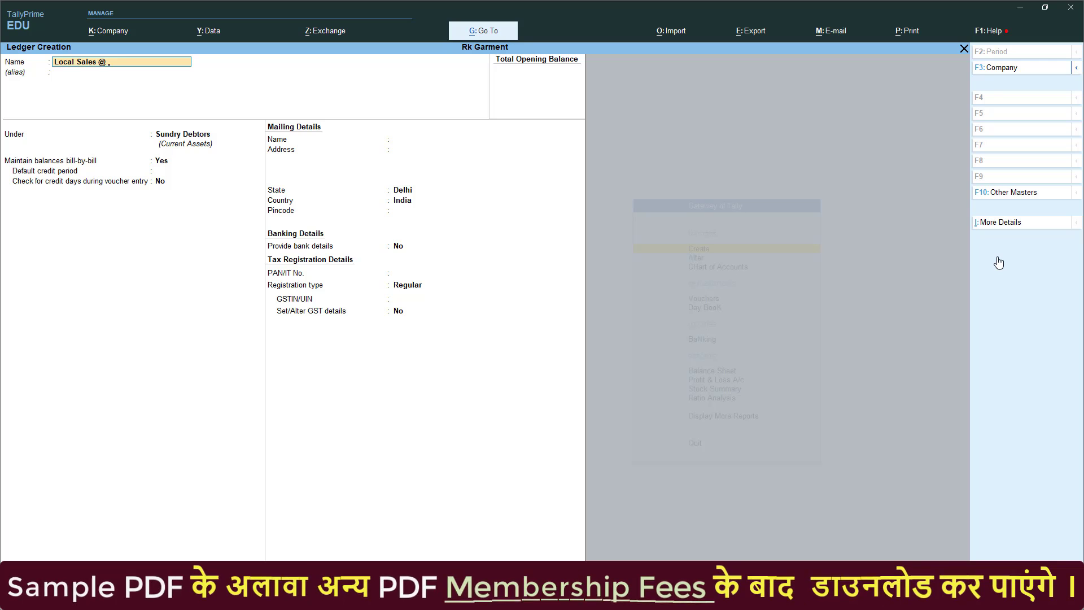
key("Return")
key("Return")
key("Up")
key("Up")
key("Up")
key("Up")
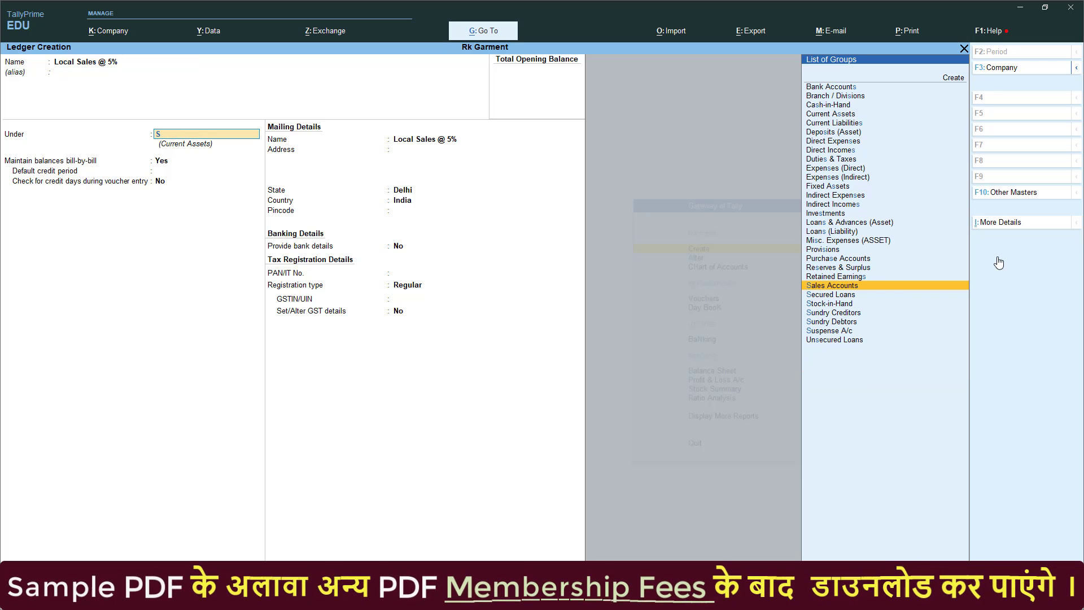
key("Return")
key("Return")
key("Return")
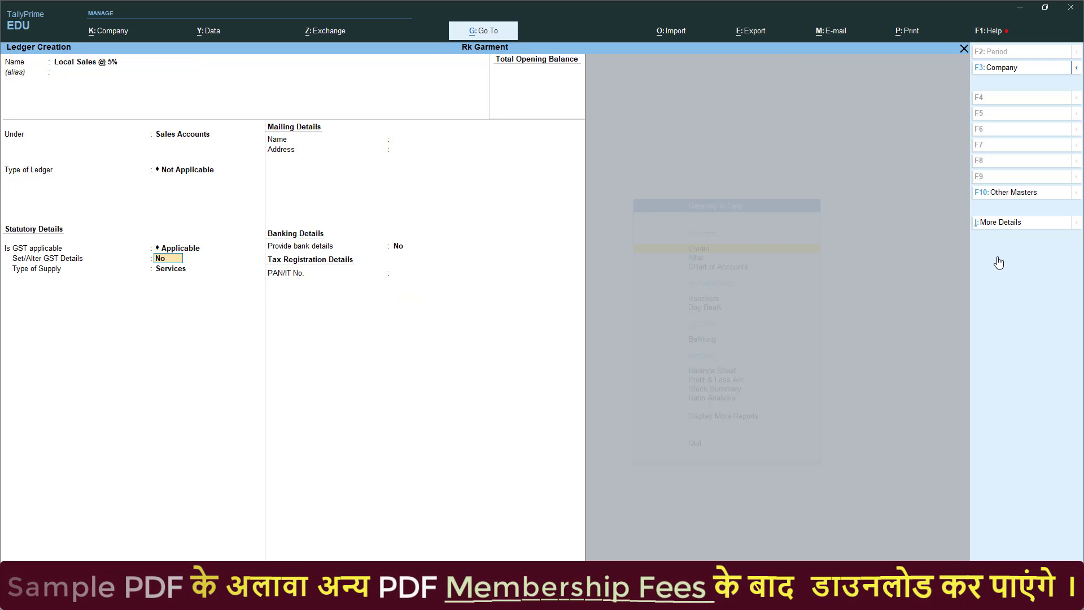
key("Return")
key("Up")
key("Return")
key("Return")
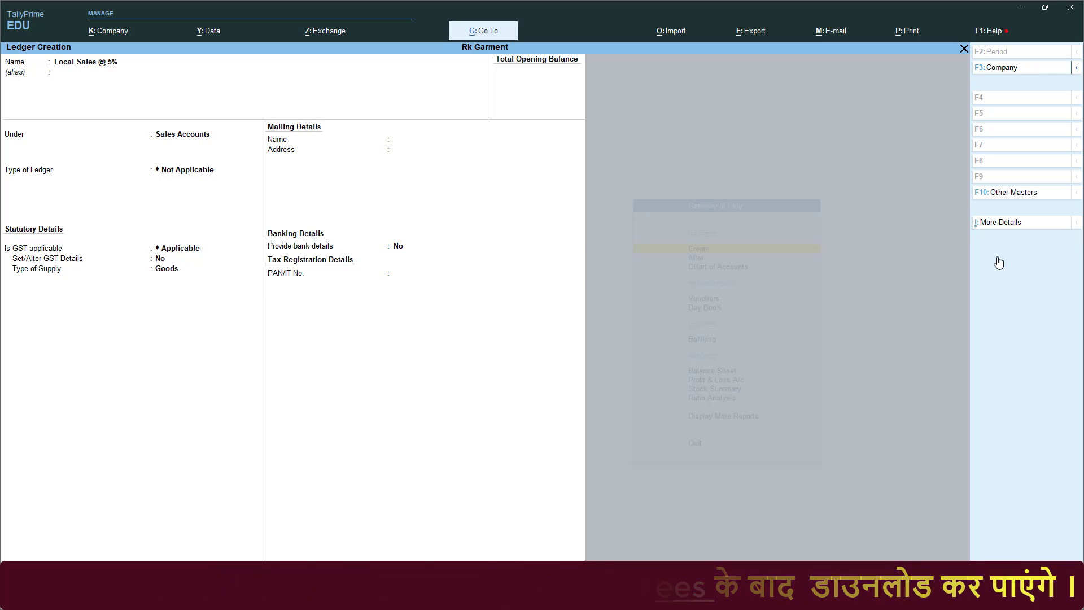
key("Return")
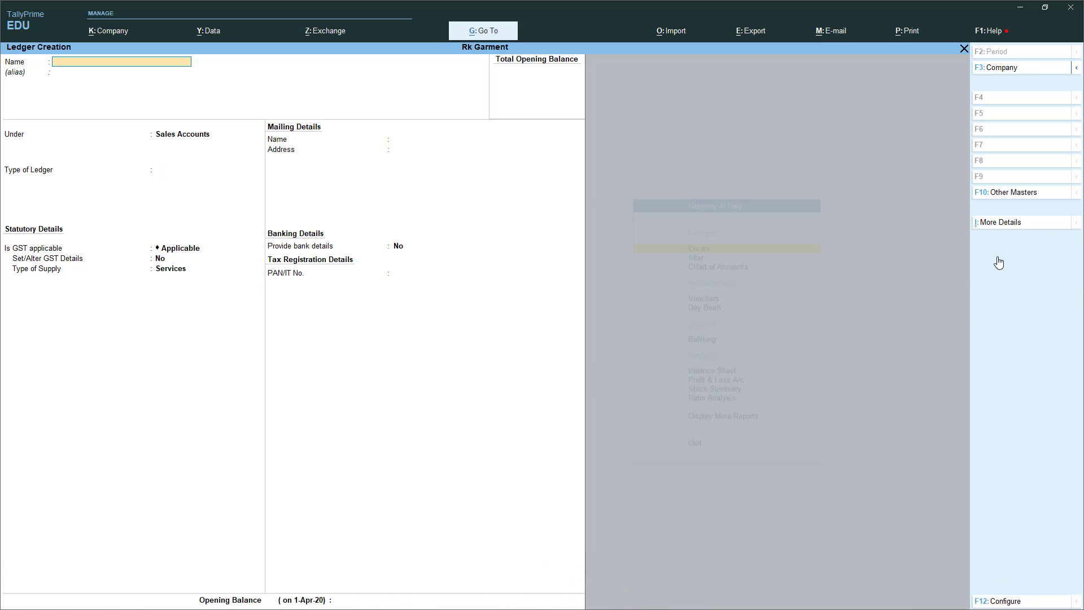
Step: Create Output Cgst @ 2.5% under Duties & Taxes as GST Central Tax at 2.50%
type("Output cgst @ 2")
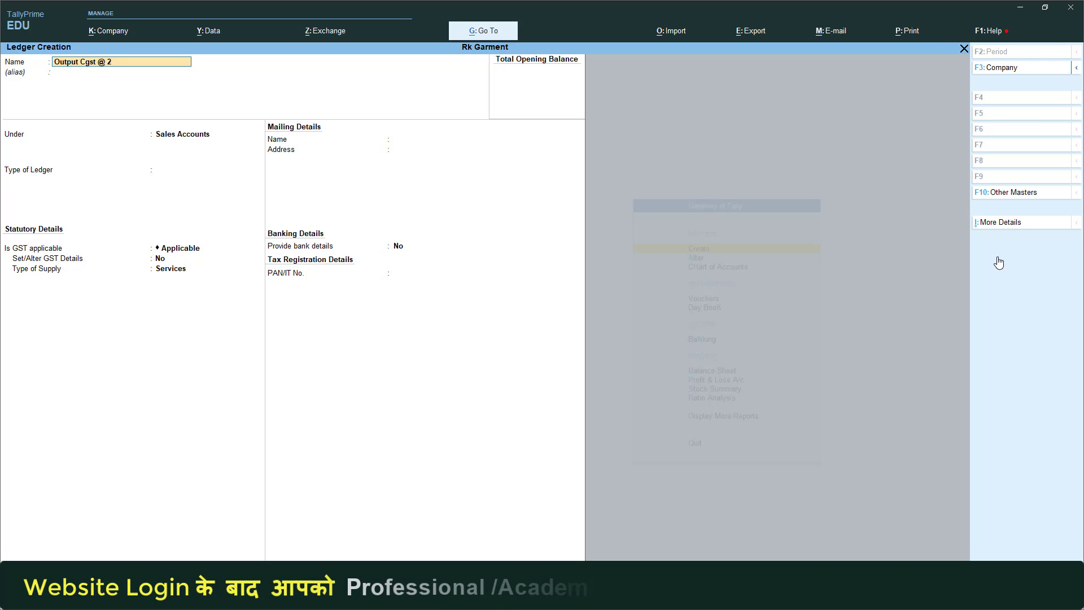
type(".5%")
key("Return")
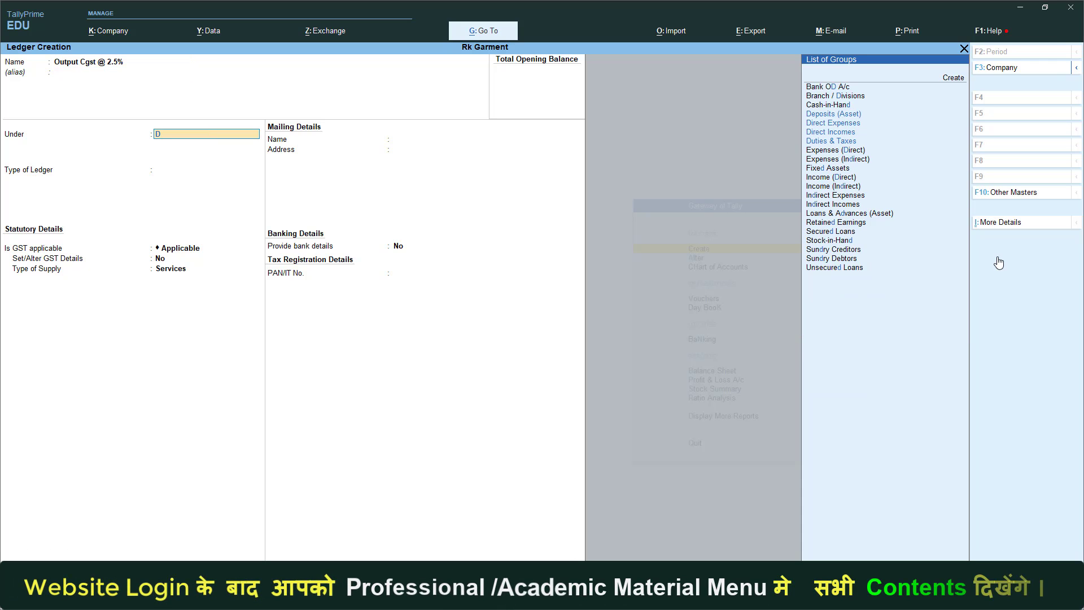
type("D")
key("Return")
key("Up")
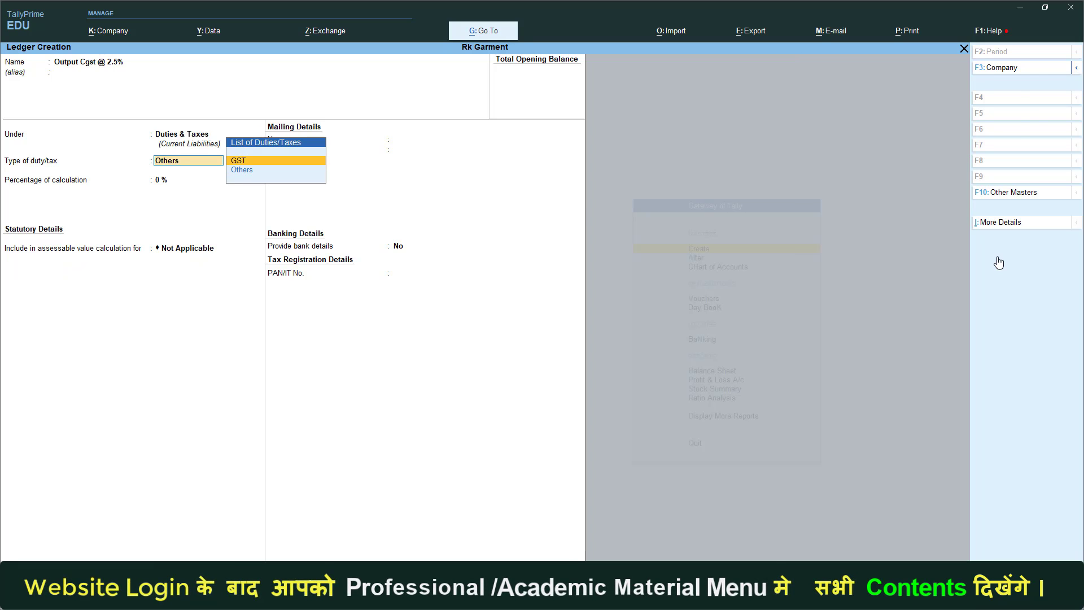
key("Return")
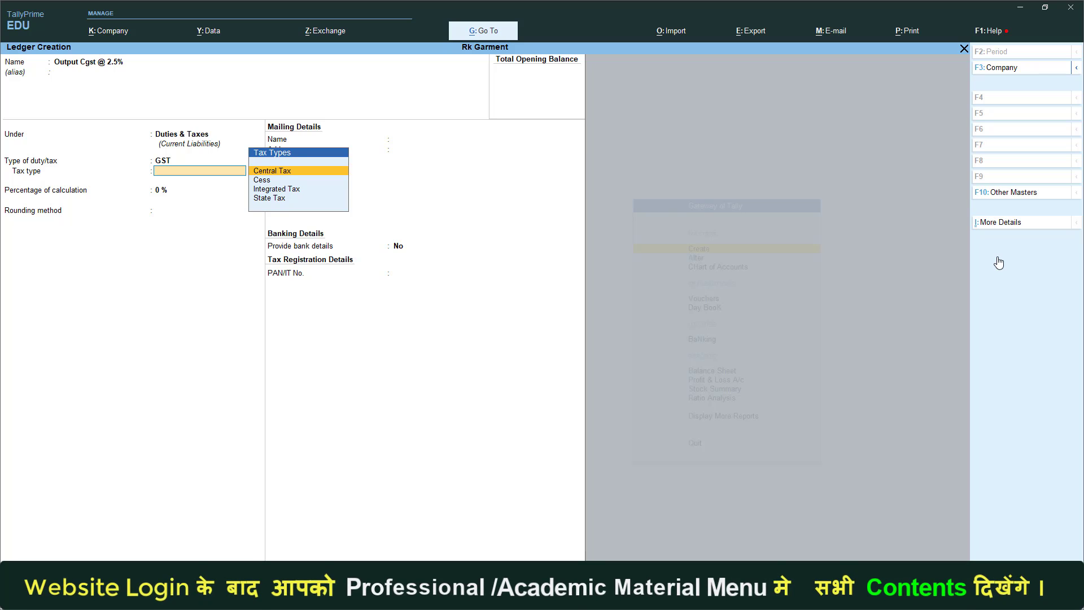
key("Return")
type("2.5")
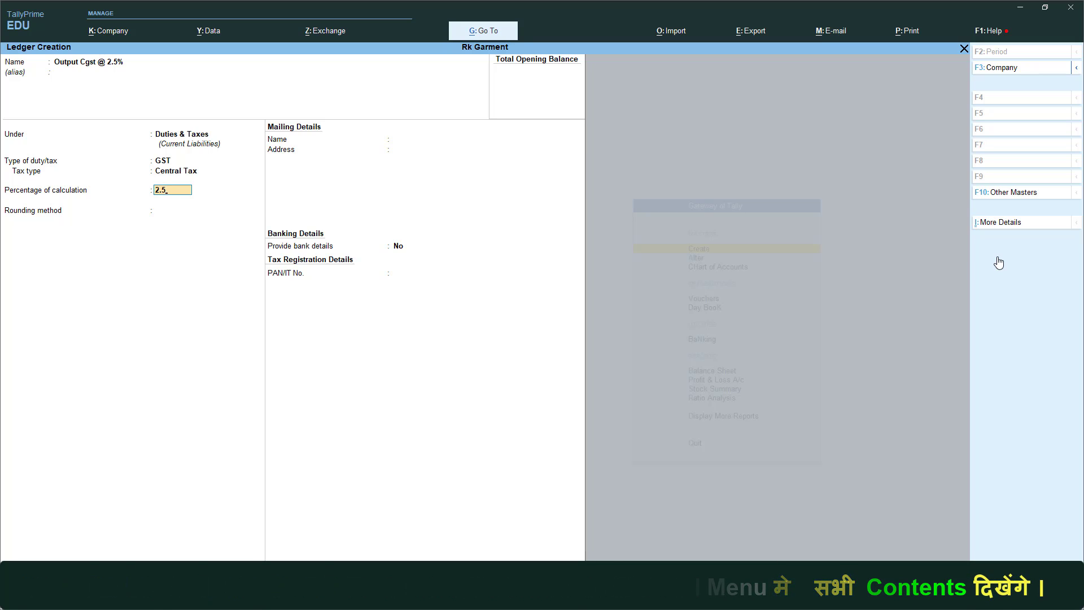
key("Return")
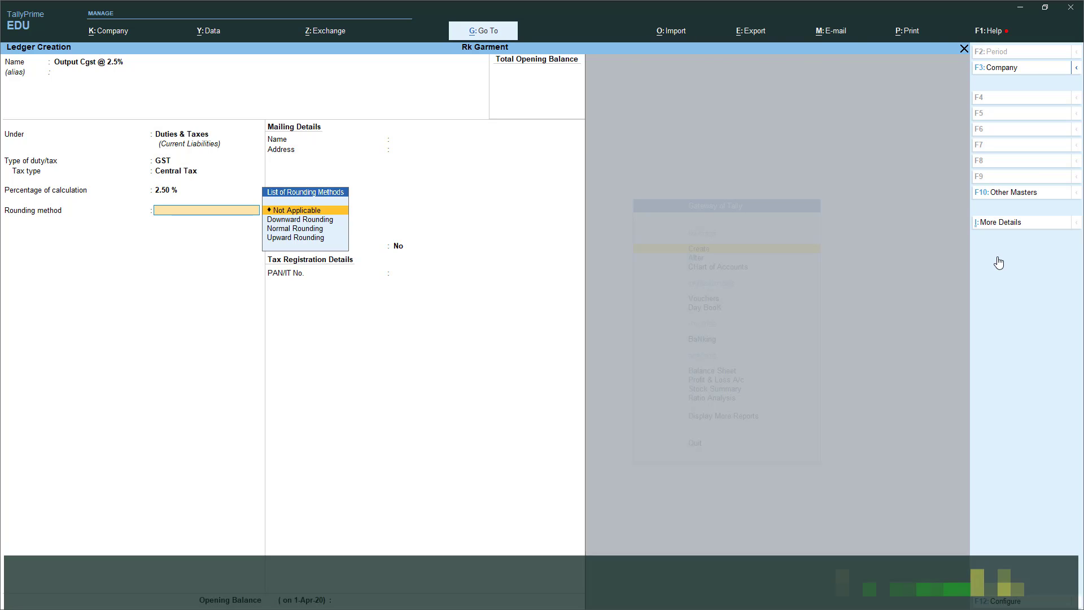
key("Return")
key("Return")
key("Return")
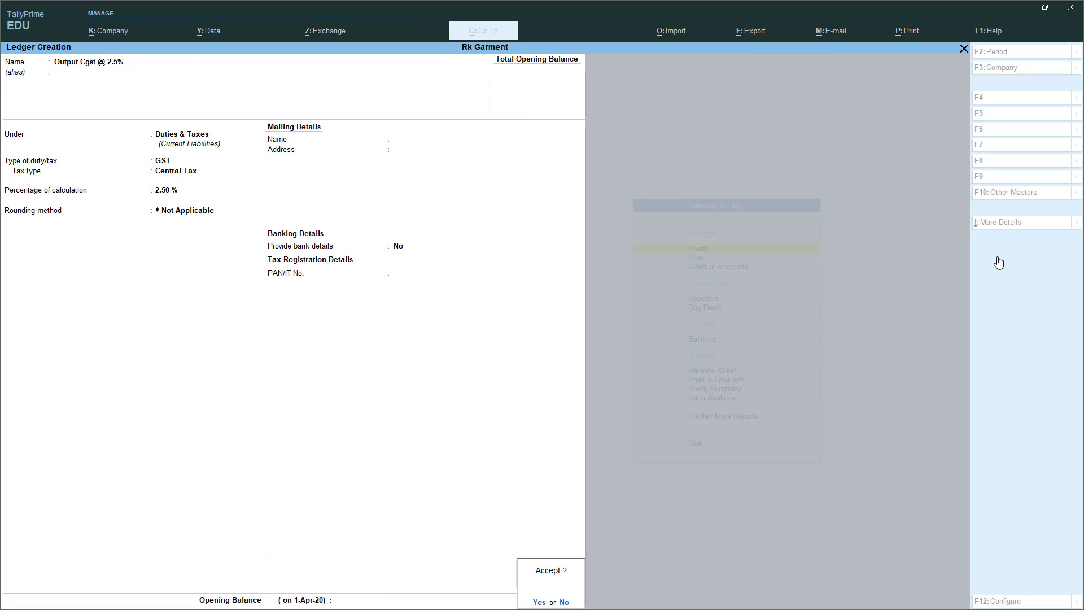
key("Return")
Step: Create Output SGST @ 2.5% under Duties & Taxes as GST State Tax at 2.50%
type("O")
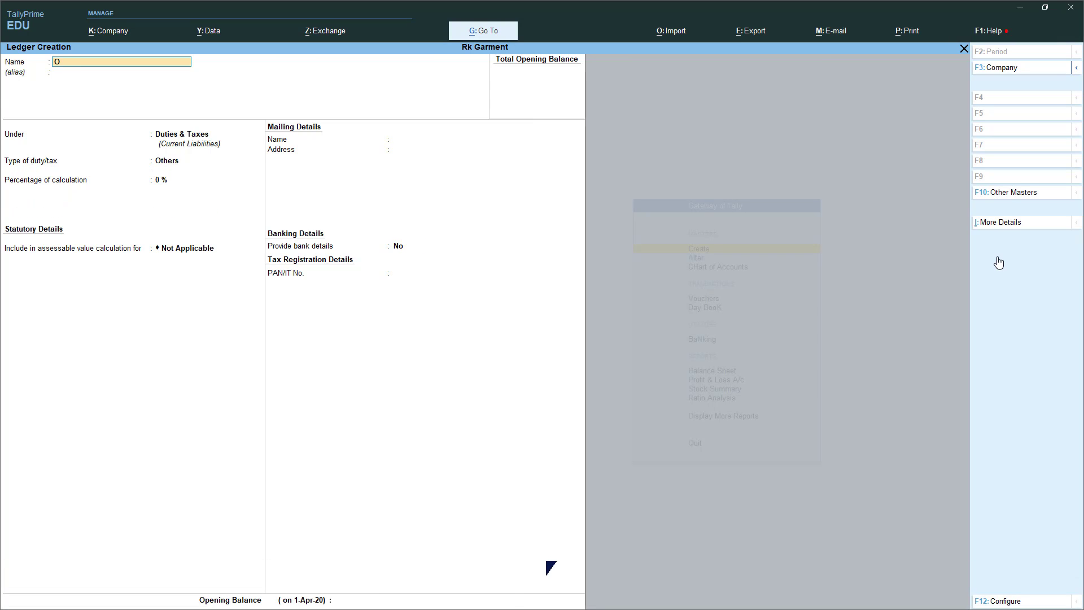
type("utput SGST")
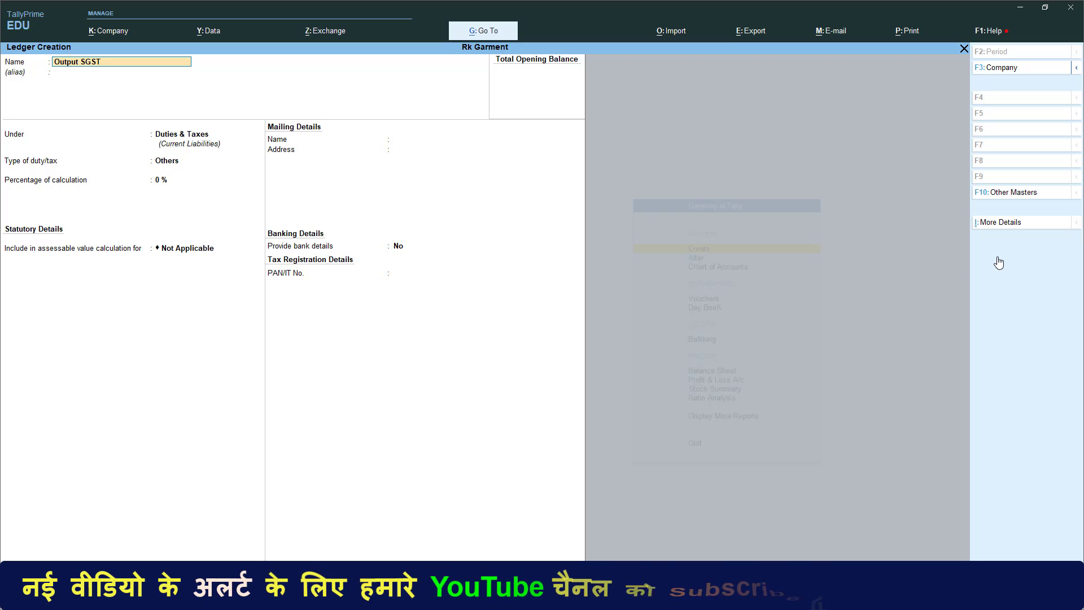
type(" @ 2.5%")
key("Return")
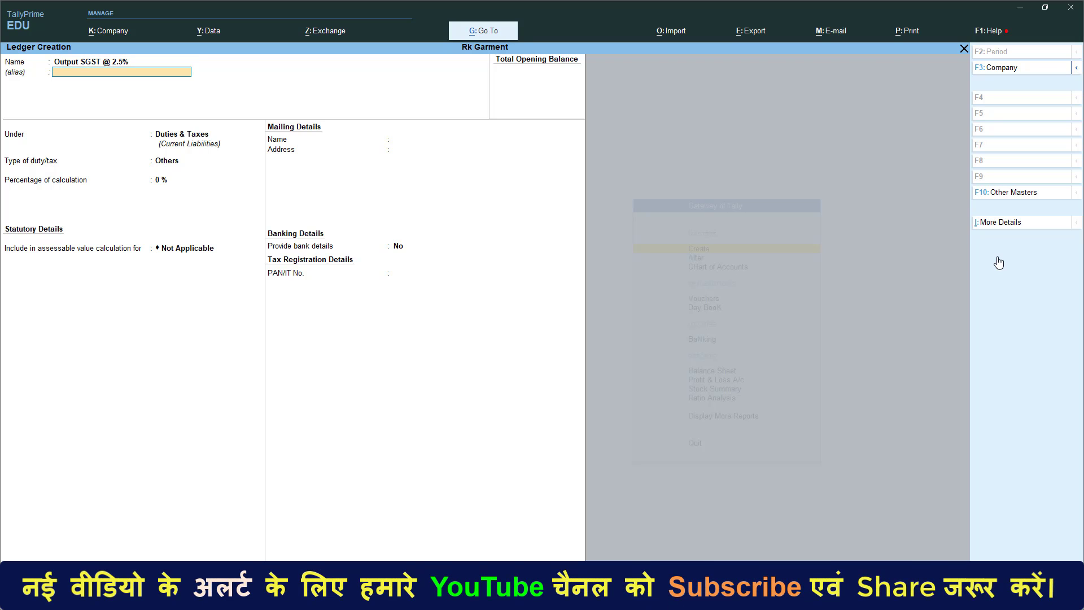
key("Return")
key("Return")
key("Up")
key("Return")
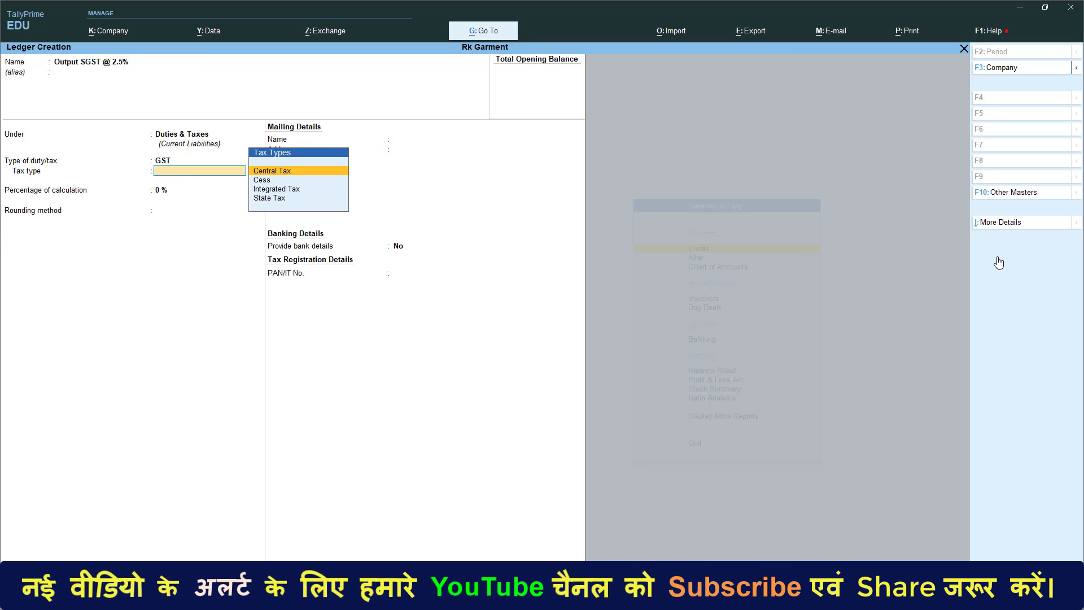
key("Down")
key("Down")
key("Down")
key("Return")
type("2.5")
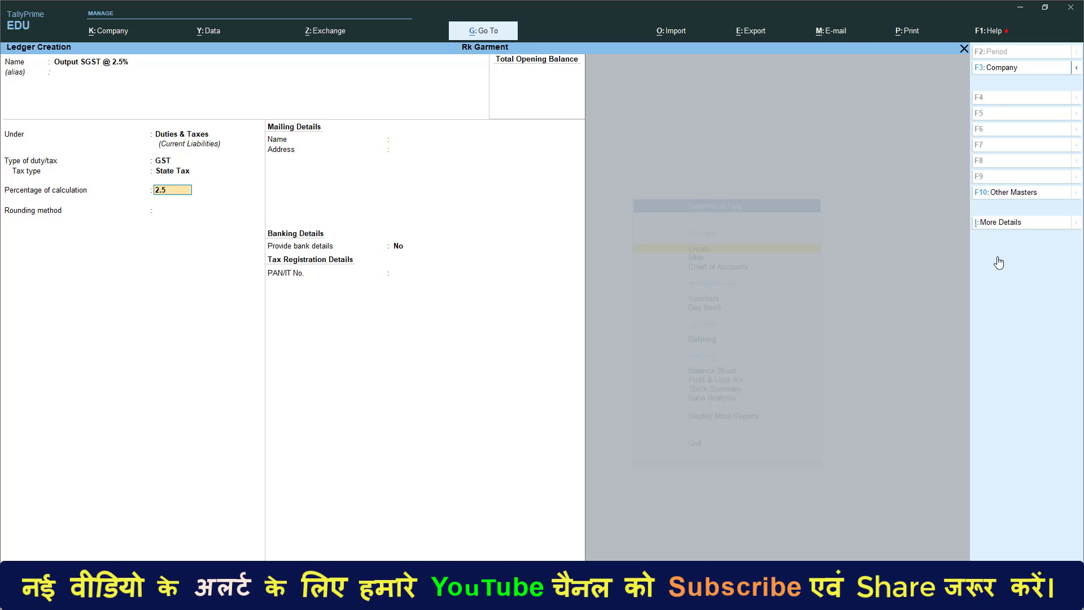
key("Return")
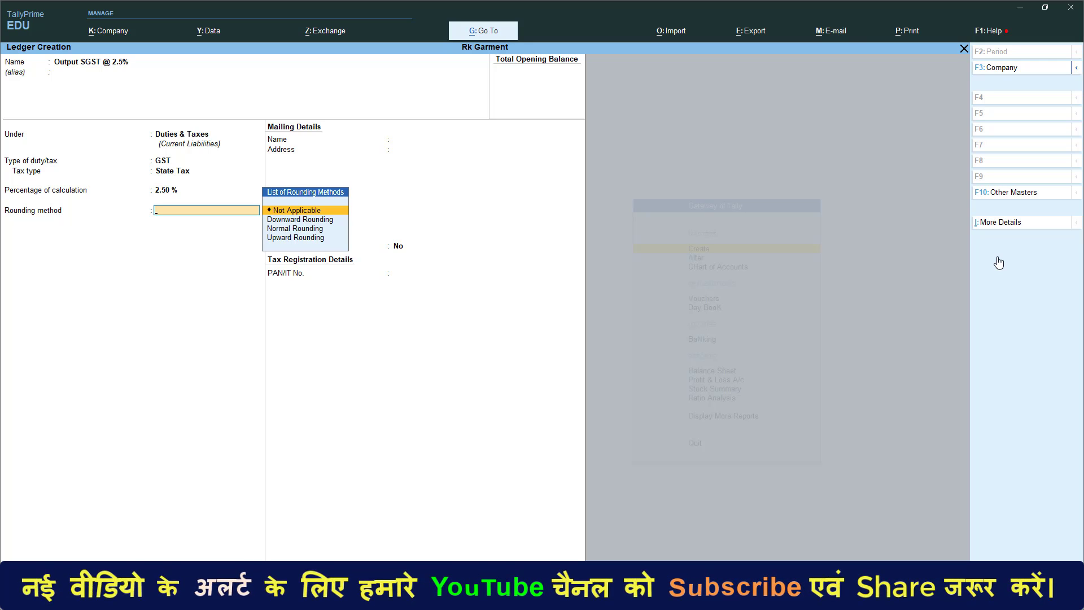
key("Return")
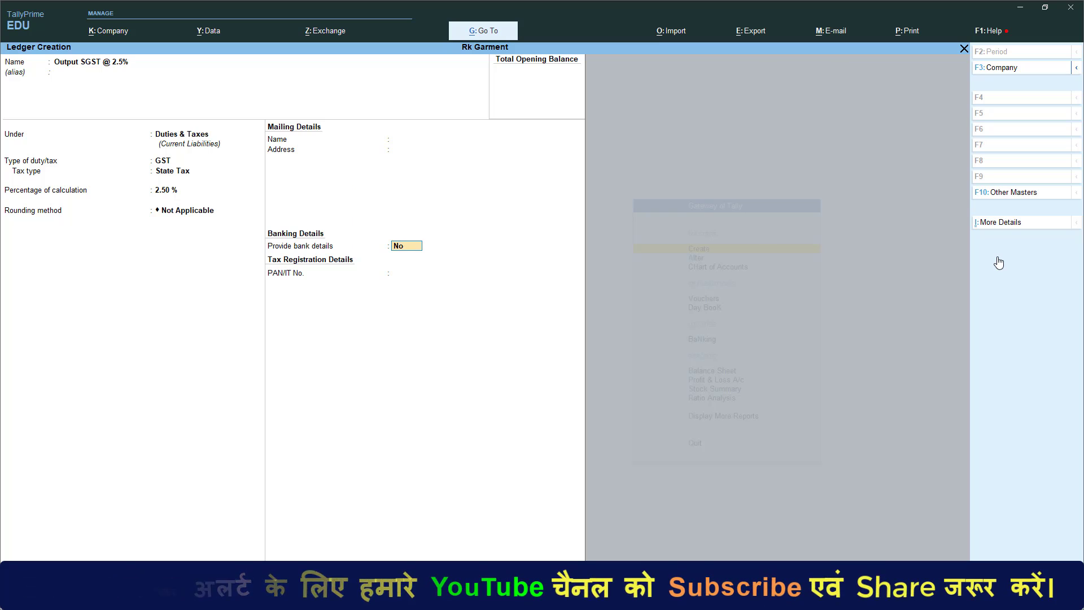
key("ctrl+a")
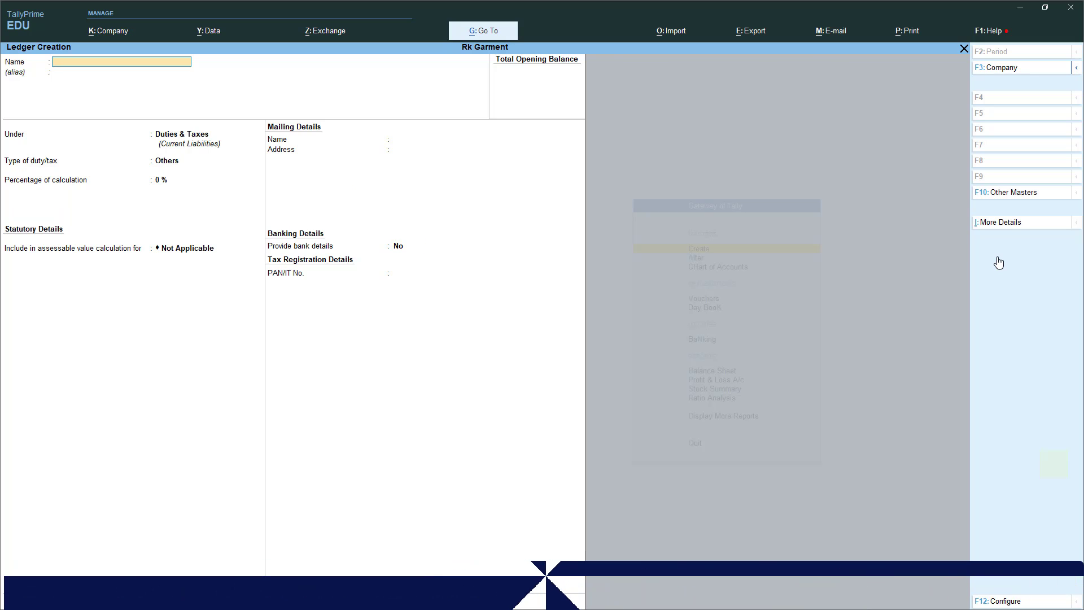
key("Escape")
Step: Start a new Sales voucher with the existing customer as the party account
key("y")
key("Escape")
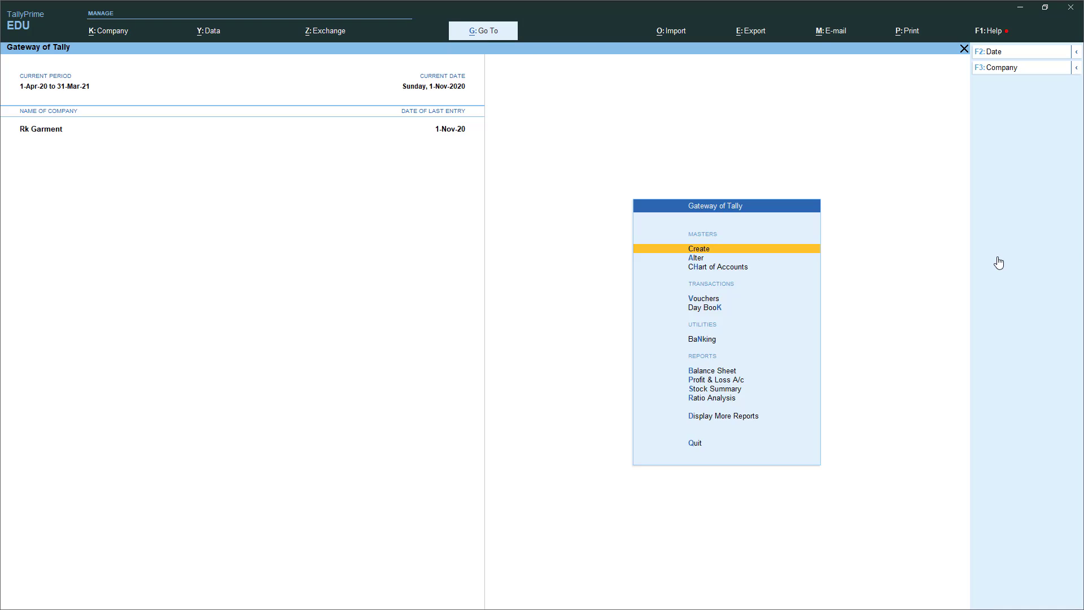
key("Down")
key("Down")
key("Down")
key("Return")
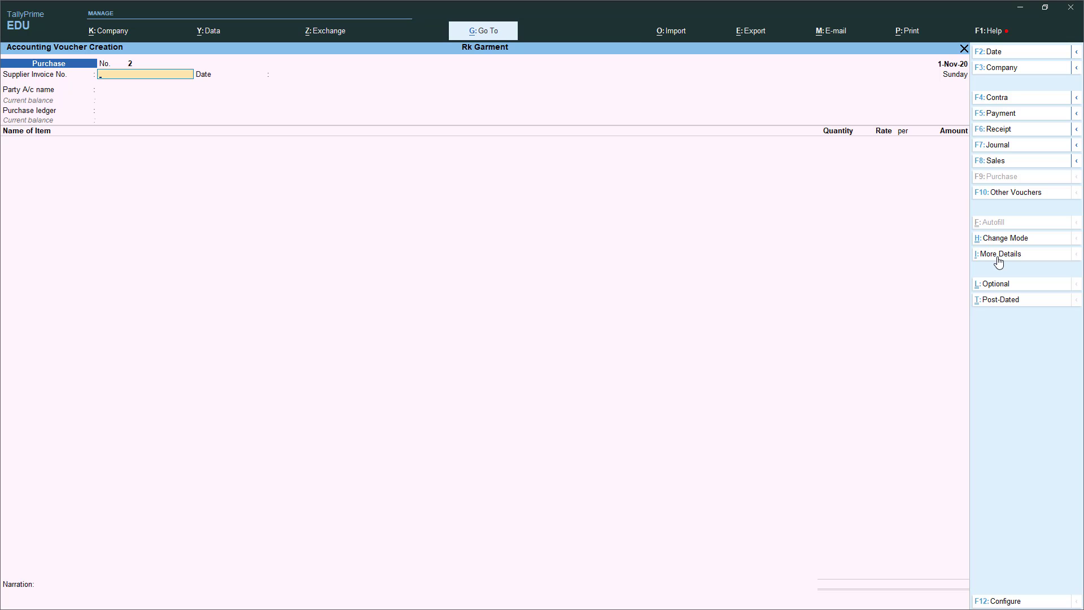
key("F8")
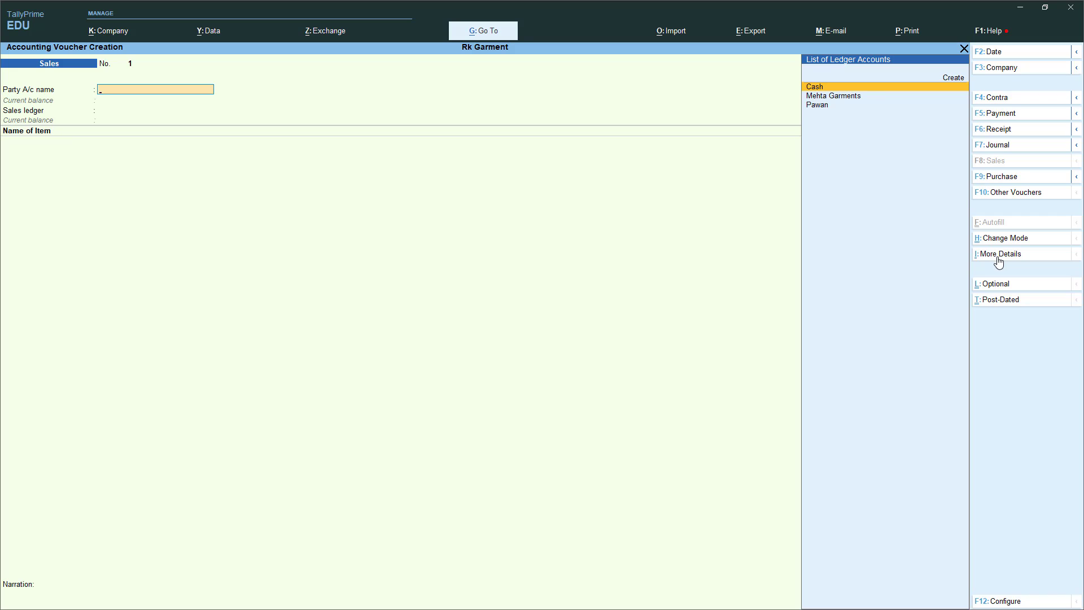
key("Down")
key("Down")
key("Return")
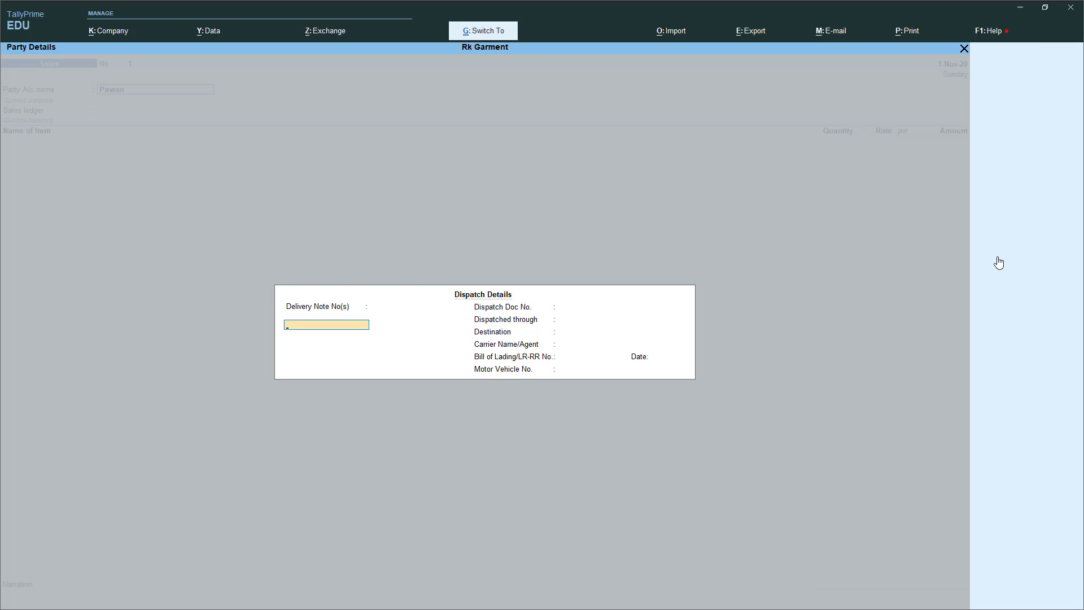
Step: Enter the buyer's address in Party Details and select Local Sales @ 5% as sales ledger
key("ctrl+a")
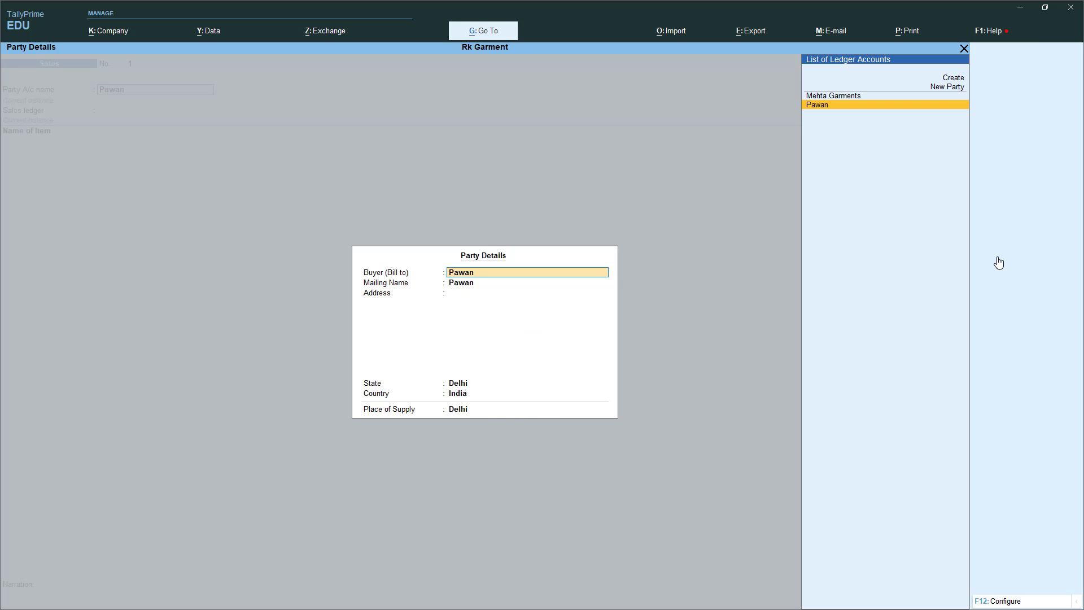
key("Return")
key("Return")
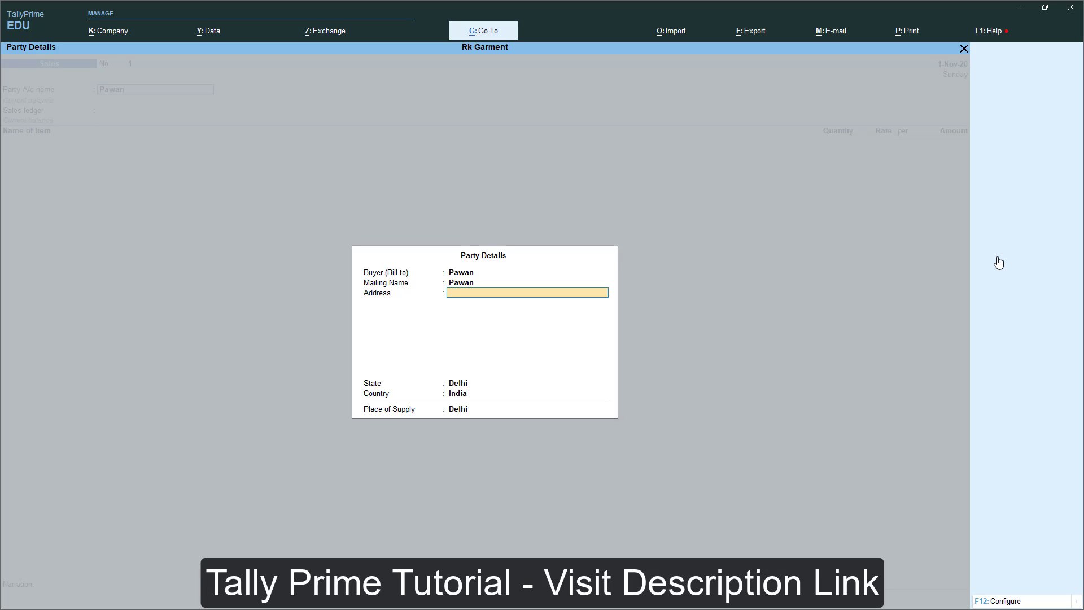
type("1/2 Jhilimil , Delhi")
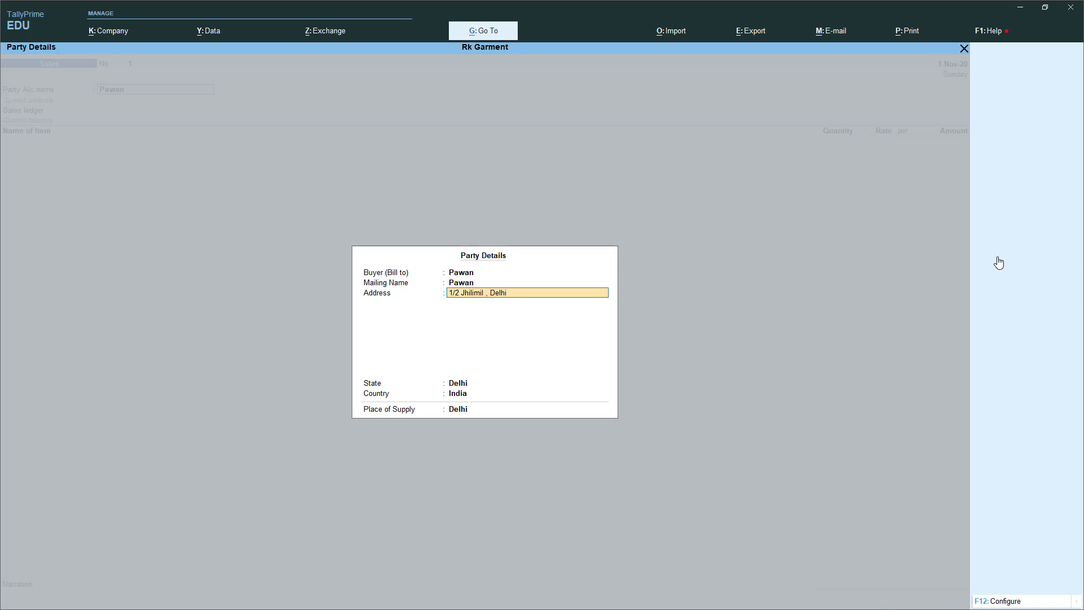
key("ctrl+a")
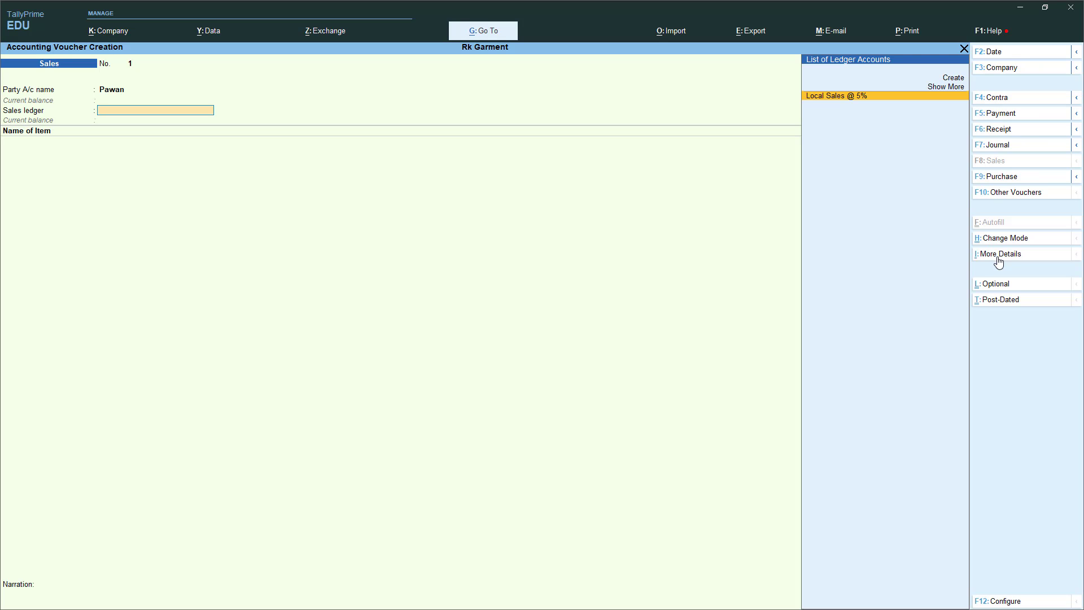
key("Return")
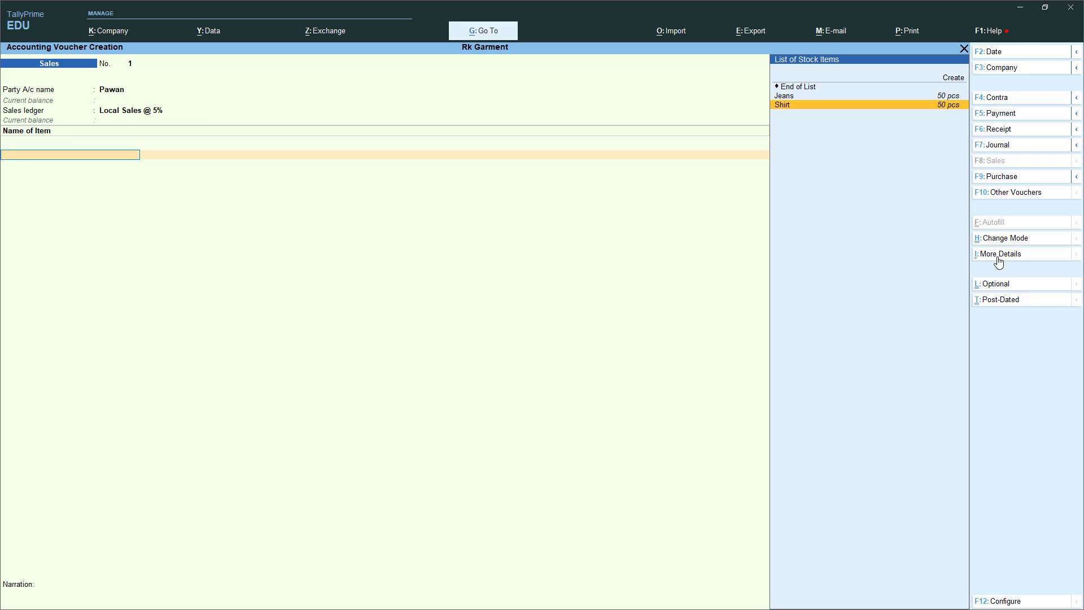
Step: Add Jeans as the first item: 30 pcs at a rate of 1,200
key("Up")
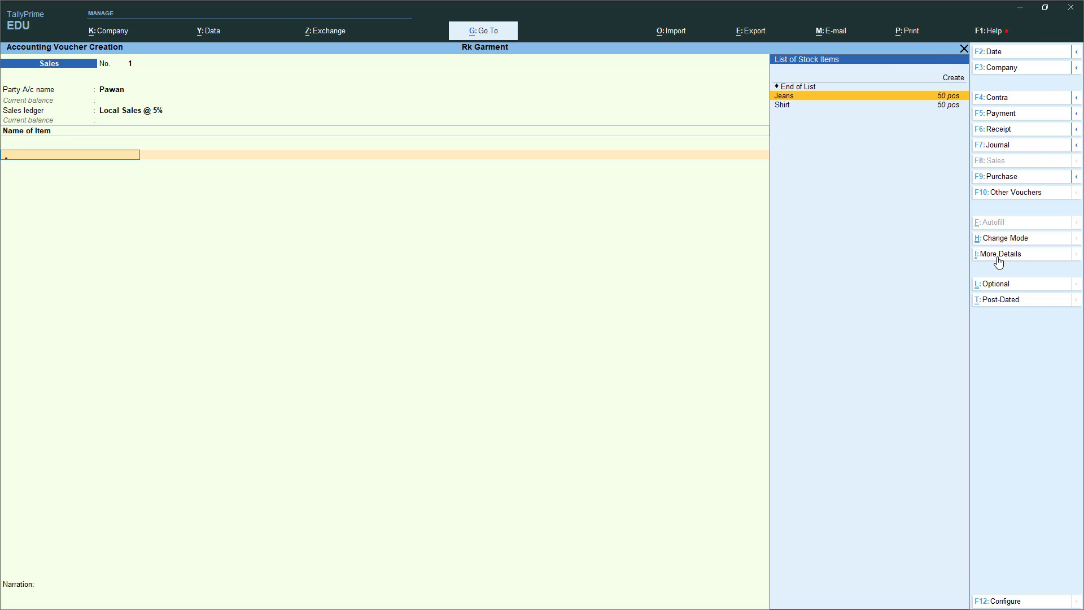
key("Return")
type("30")
key("Return")
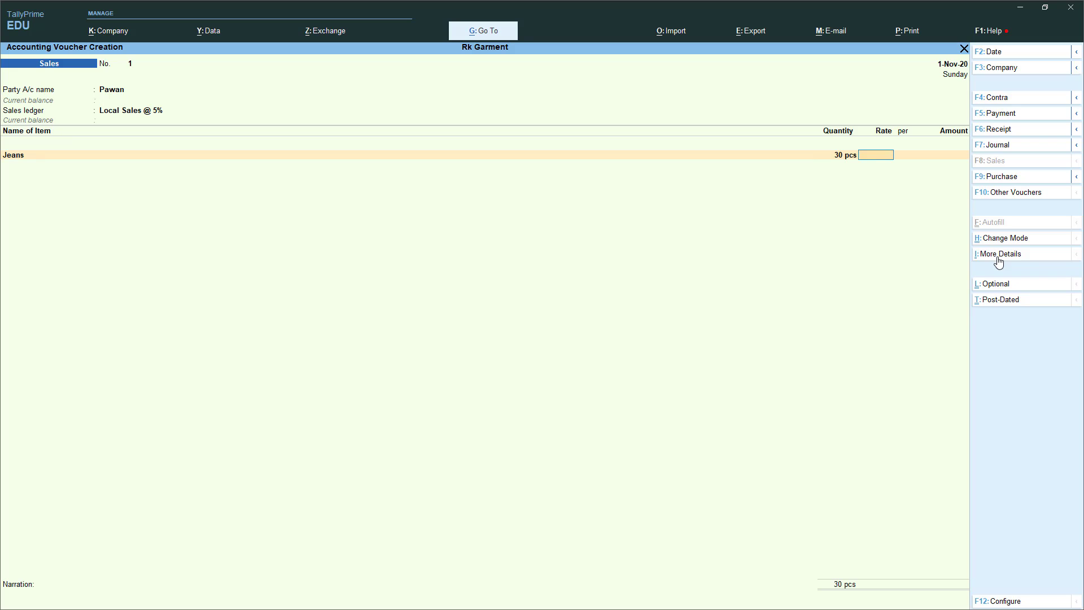
type("1200")
key("Return")
key("Return")
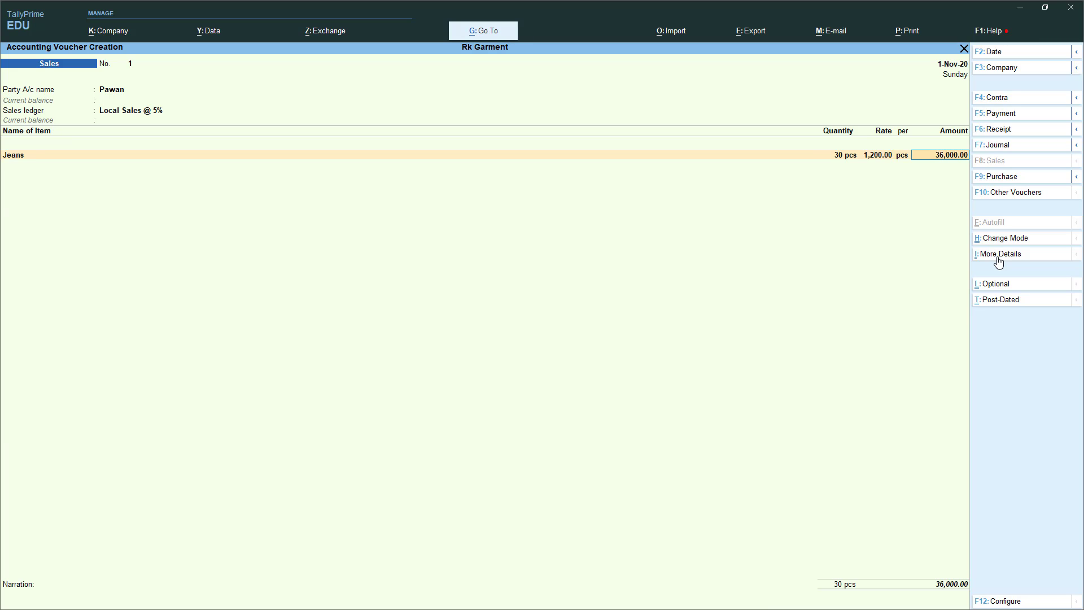
key("Return")
Step: Add Shirt as the second item: 30 pcs at 700, amounting to 21,000
key("Return")
type("3")
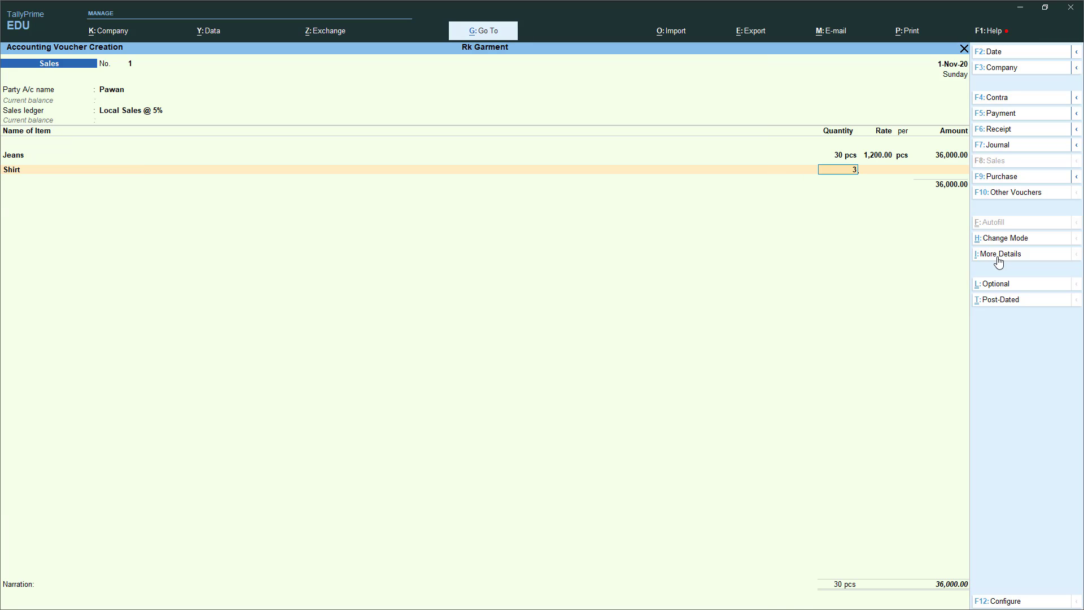
type("0")
key("Return")
type("700")
key("Return")
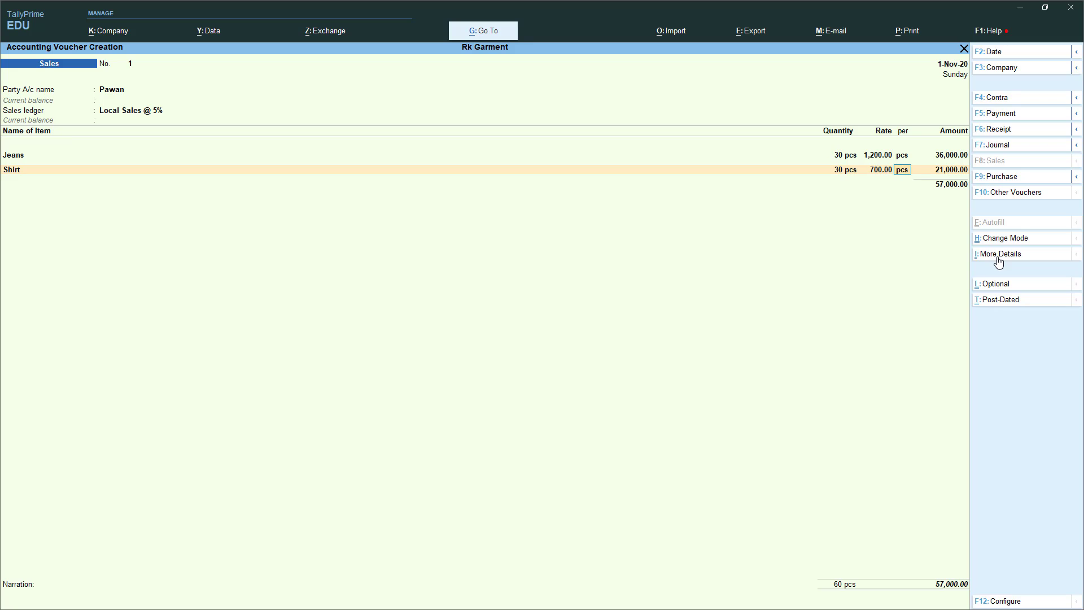
key("Return")
key("Return")
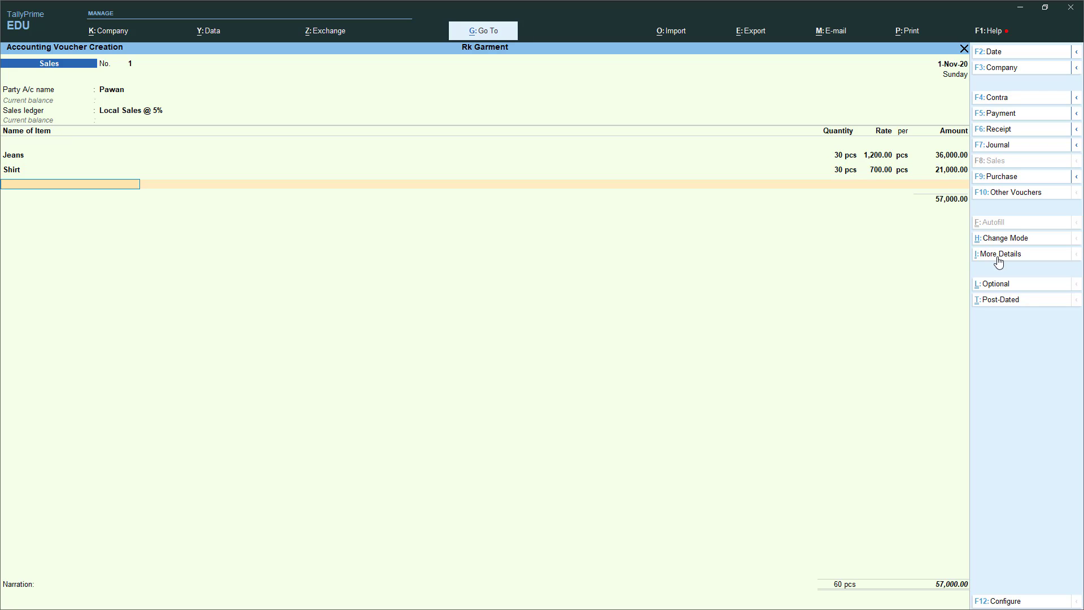
key("Return")
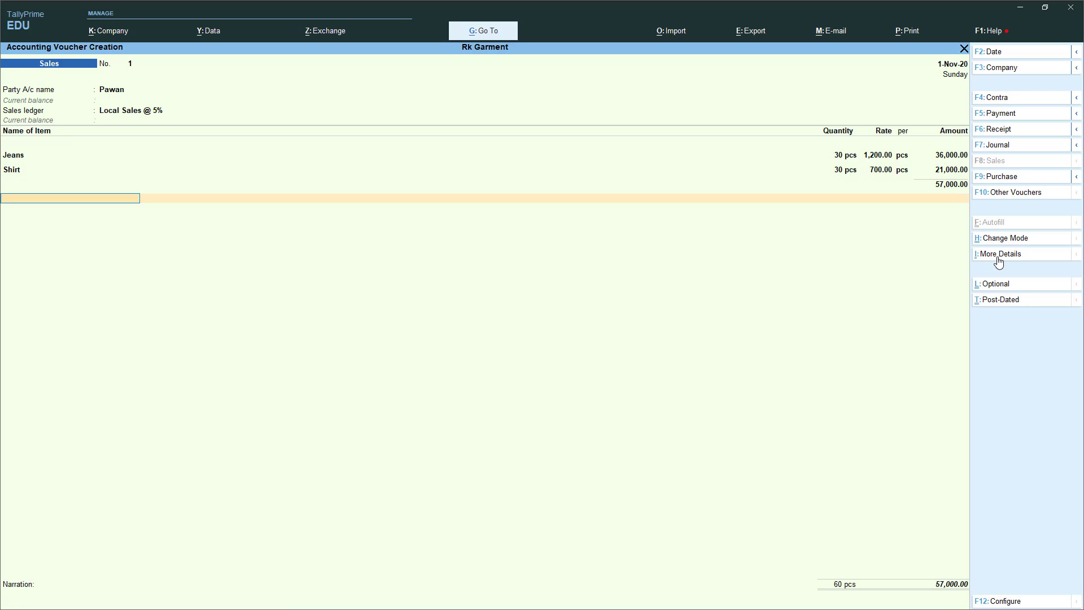
left_click(999, 255)
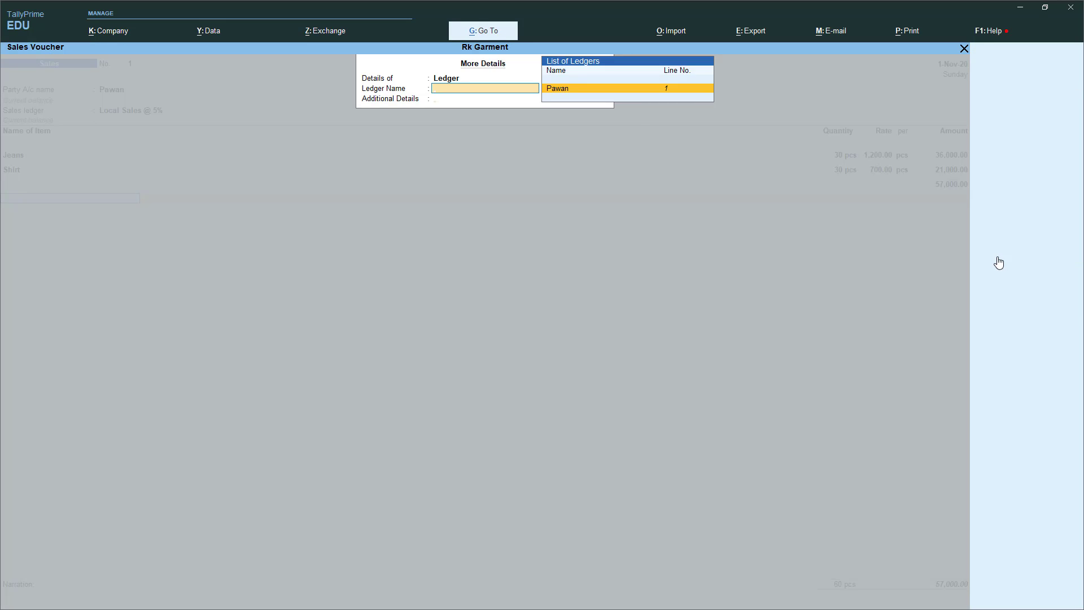
key("Return")
key("Down")
key("End")
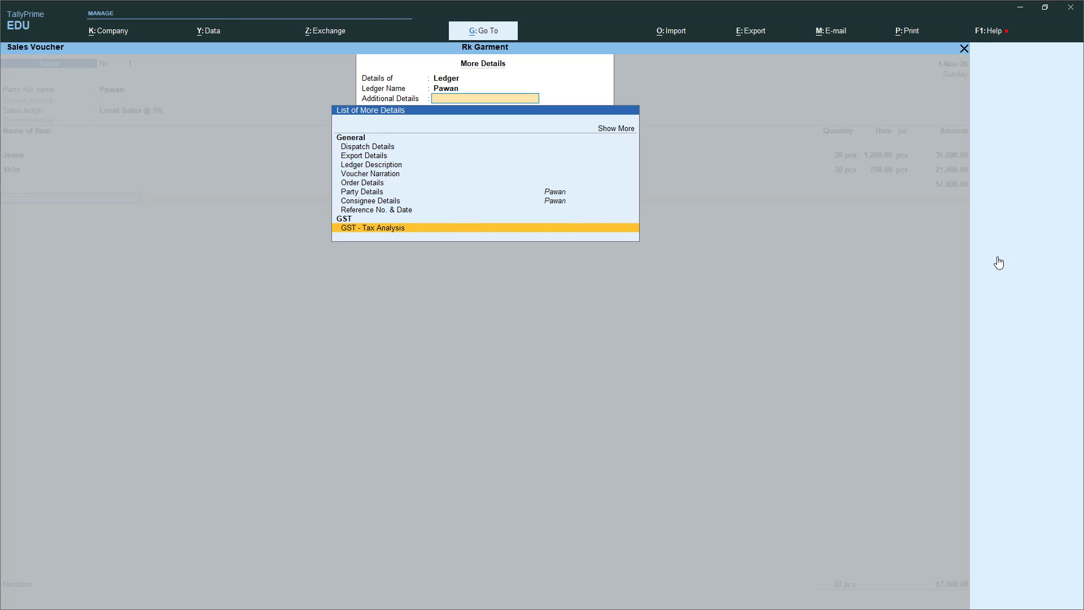
key("Return")
key("alt+F5")
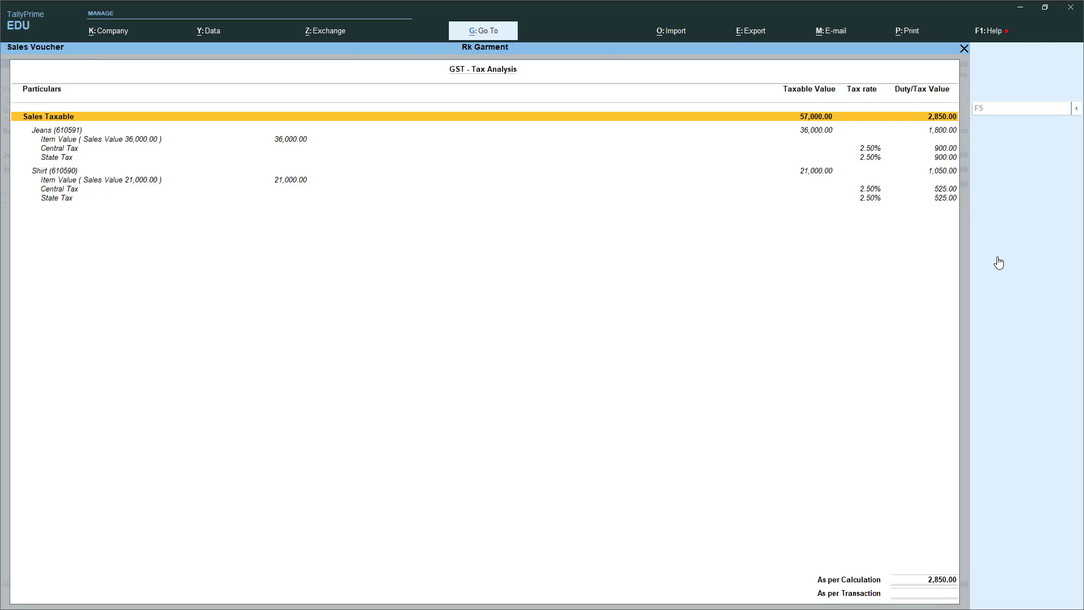
key("Escape")
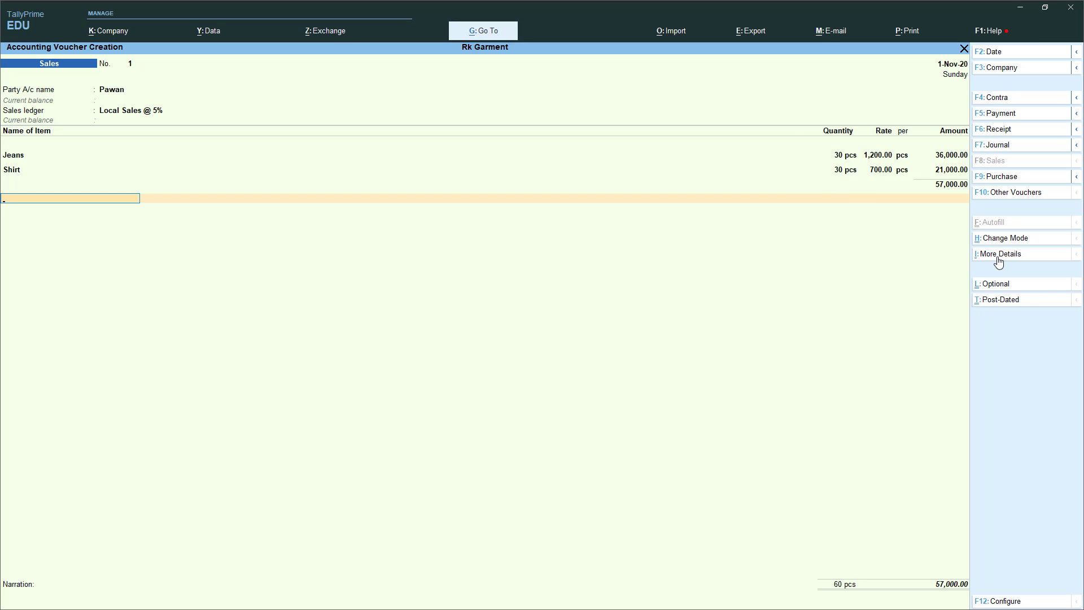
Step: Add Output Cgst @ 2.5% and Output SGST @ 2.5% lines, 1,425.00 each
key("Return")
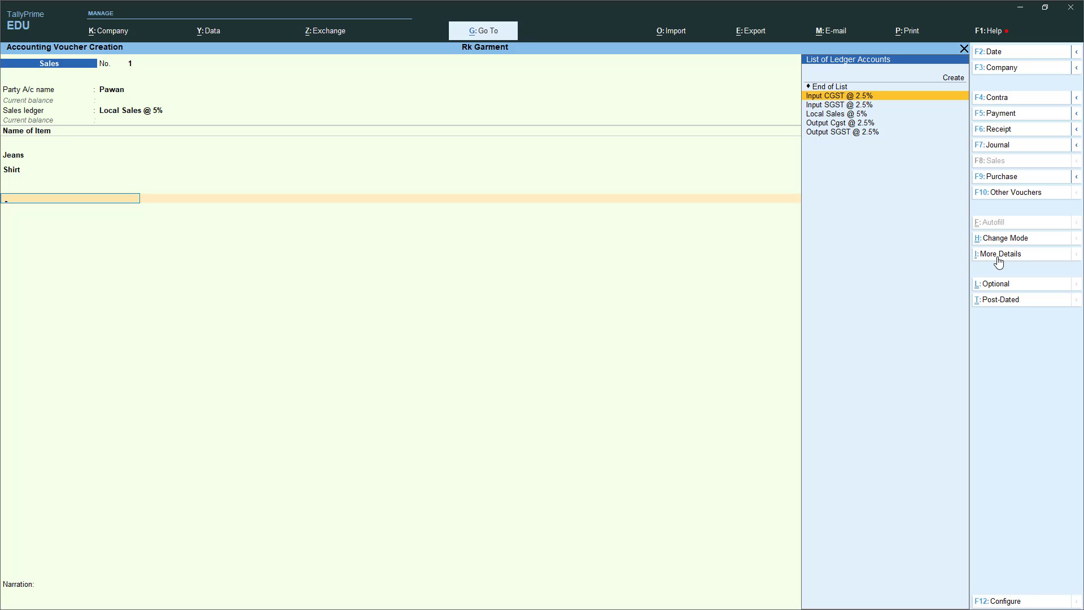
key("Down")
key("Down")
key("Down")
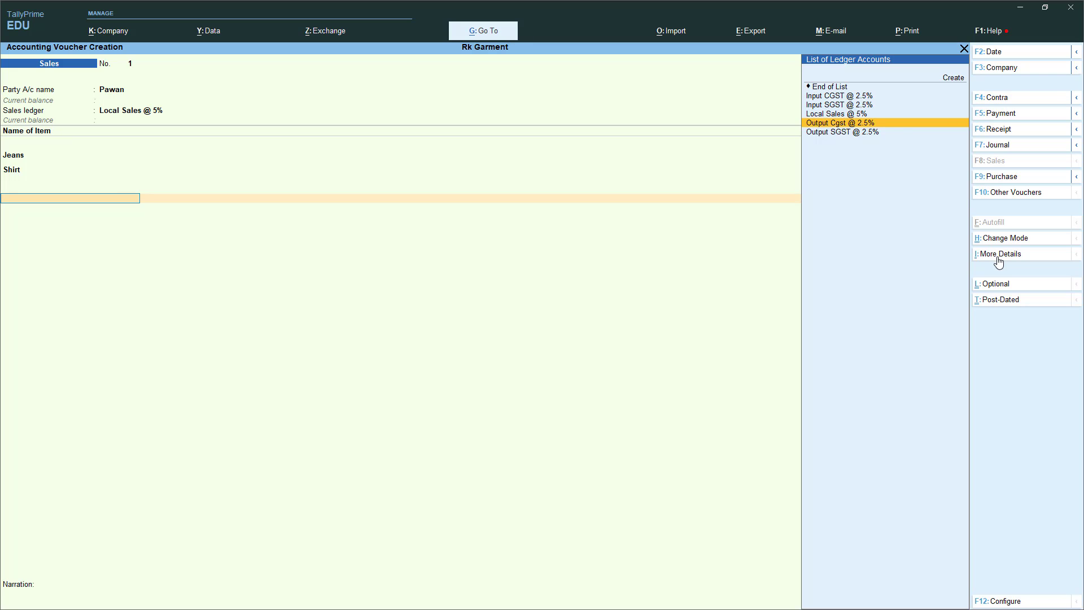
key("Return")
key("Return")
key("Down")
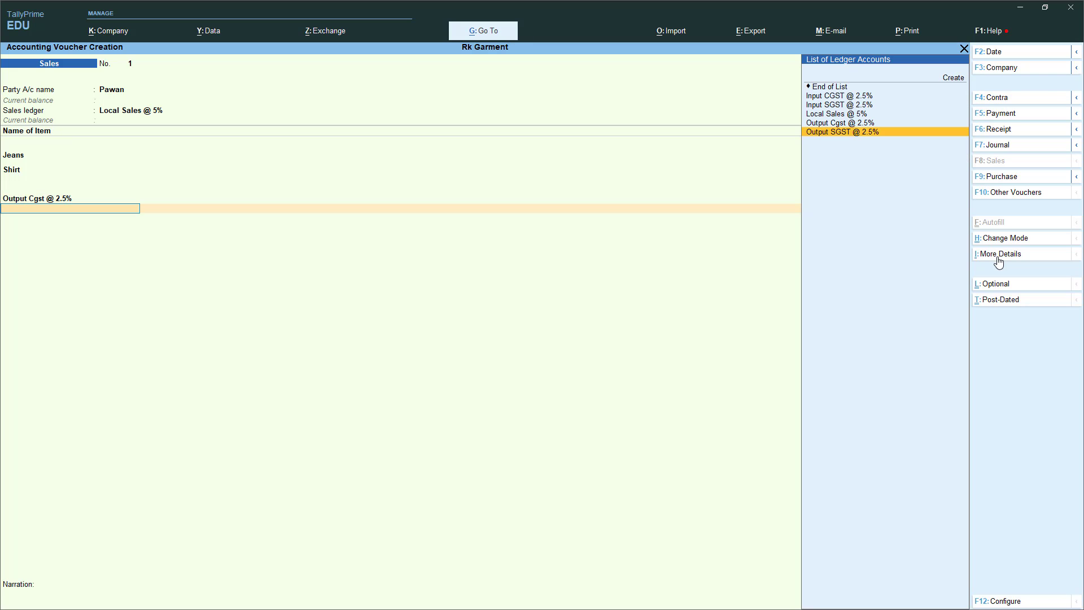
key("Return")
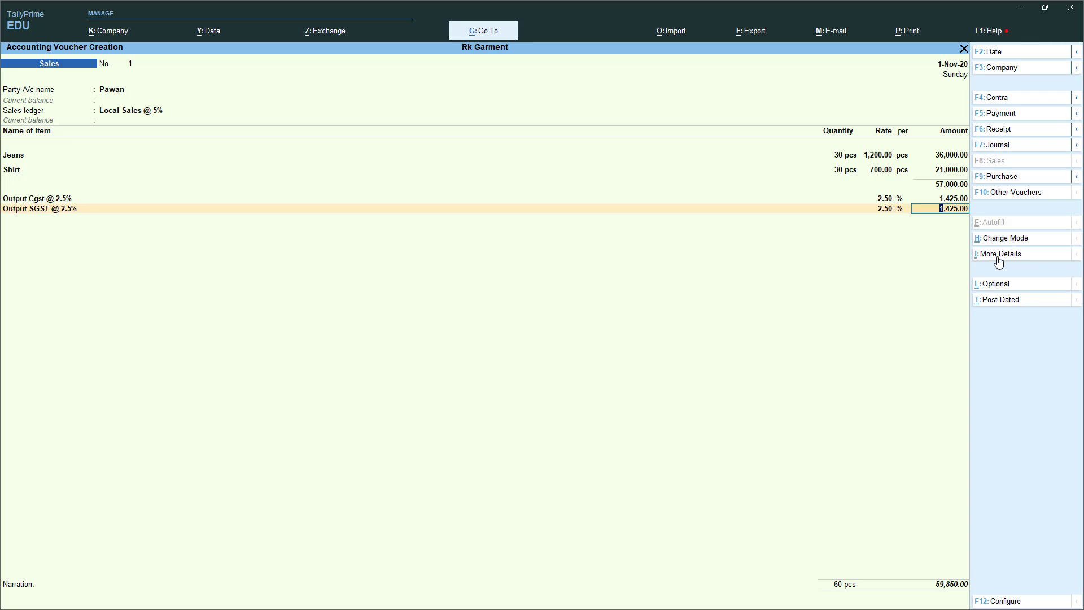
key("Return")
Step: Record the voucher amount as a new bill reference named after the customer
key("Return")
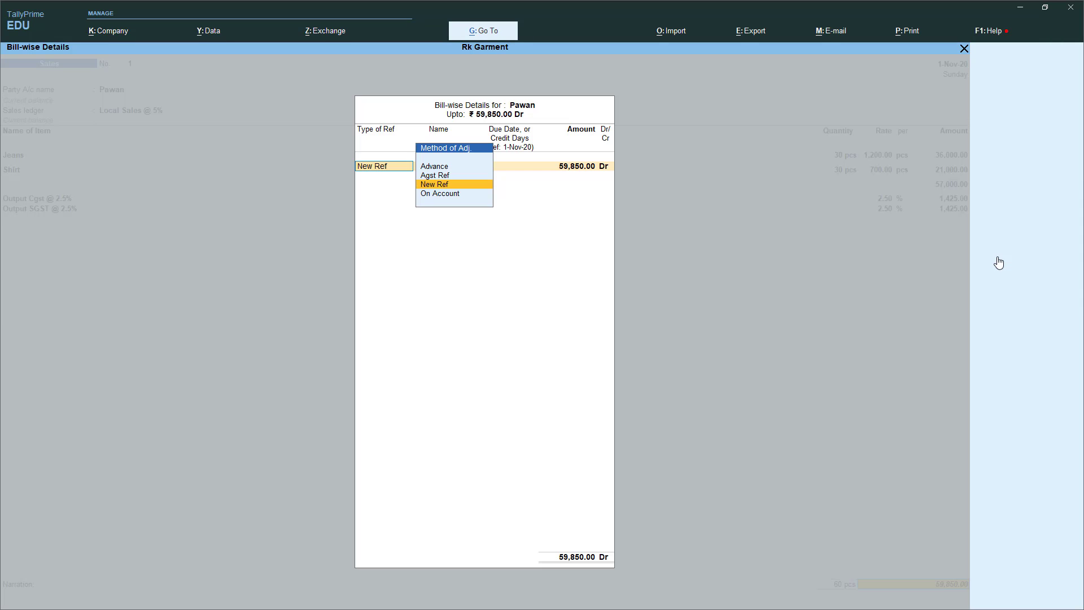
key("Return")
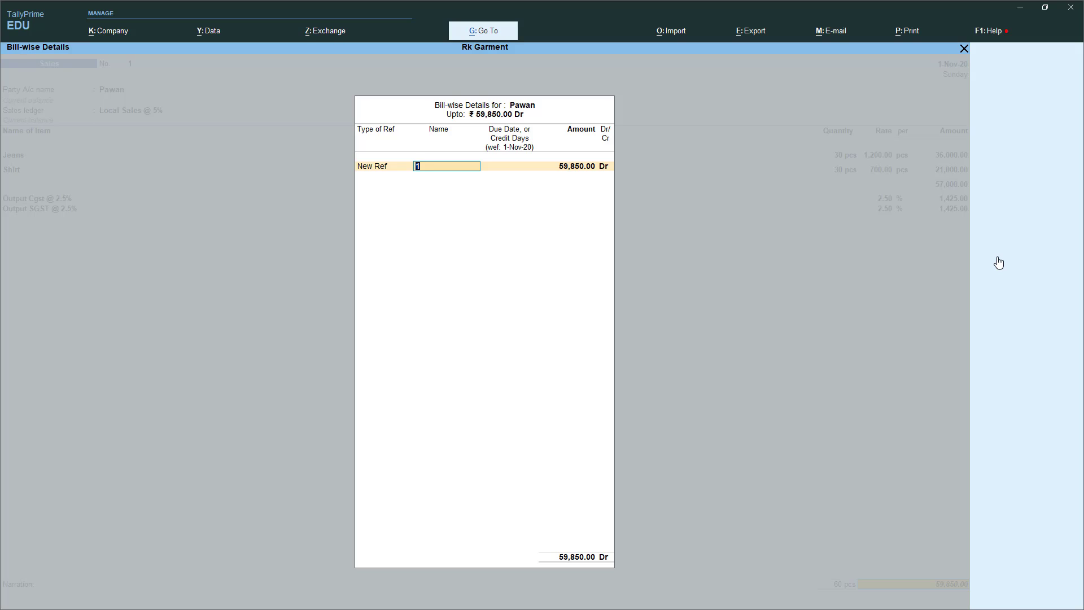
type("Pawam")
key("BackSpace")
type("n-1")
key("Return")
key("Return")
key("Return")
key("Return")
key("Return")
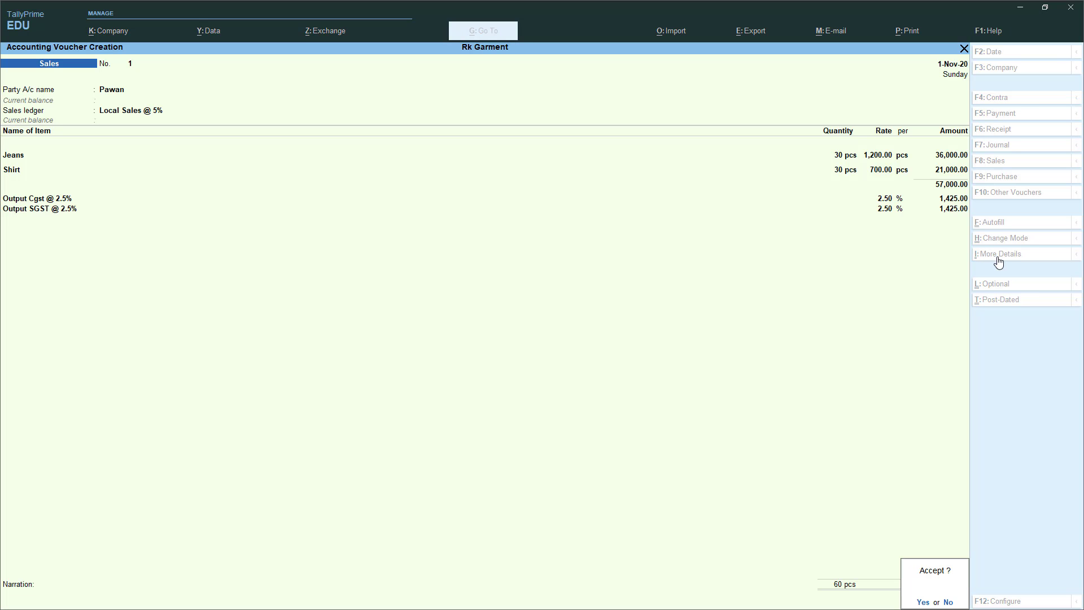
Step: Save the 59,850 sales voucher, leave voucher entry and open the Balance Sheet
key("y")
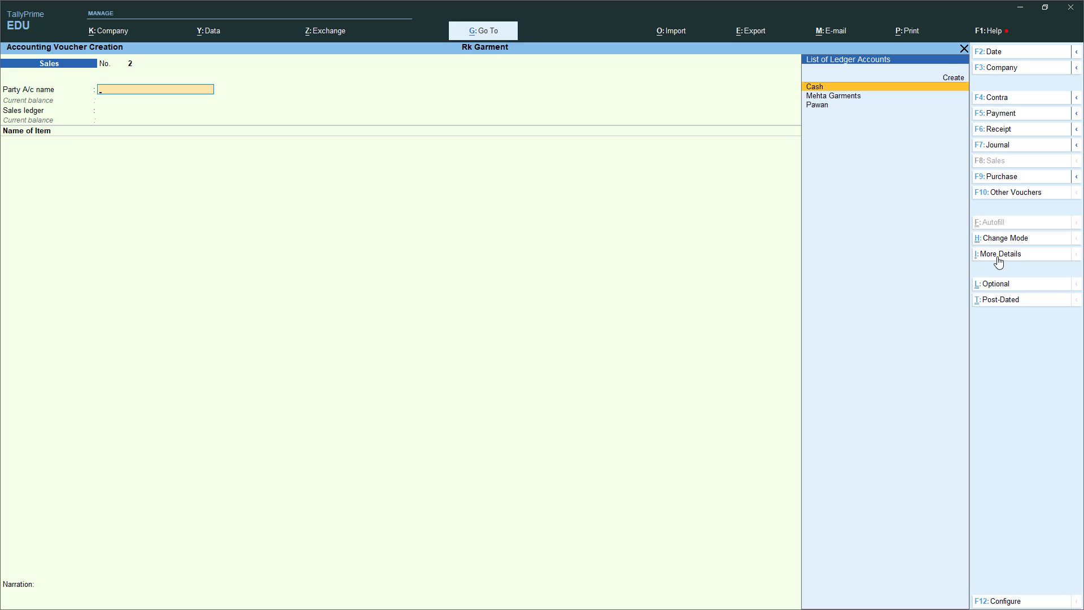
key("Escape")
key("y")
key("Down")
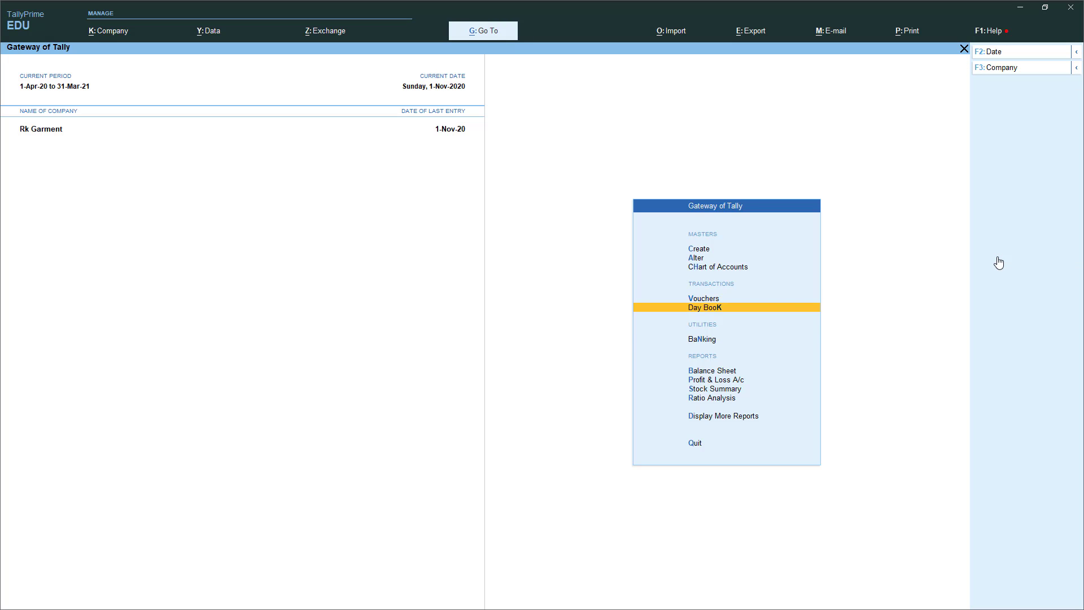
key("Down")
key("Down")
key("Down")
key("Up")
key("Return")
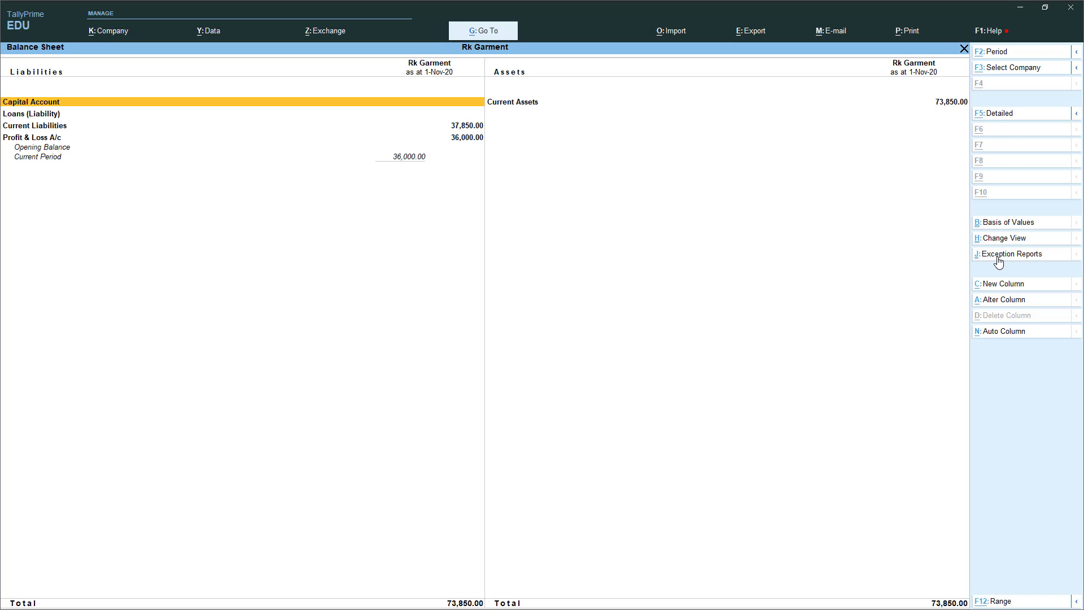
Step: Review the Duties & Taxes breakdown of input and output tax ledgers, then return to the Gateway
key("Down")
key("Down")
key("Down")
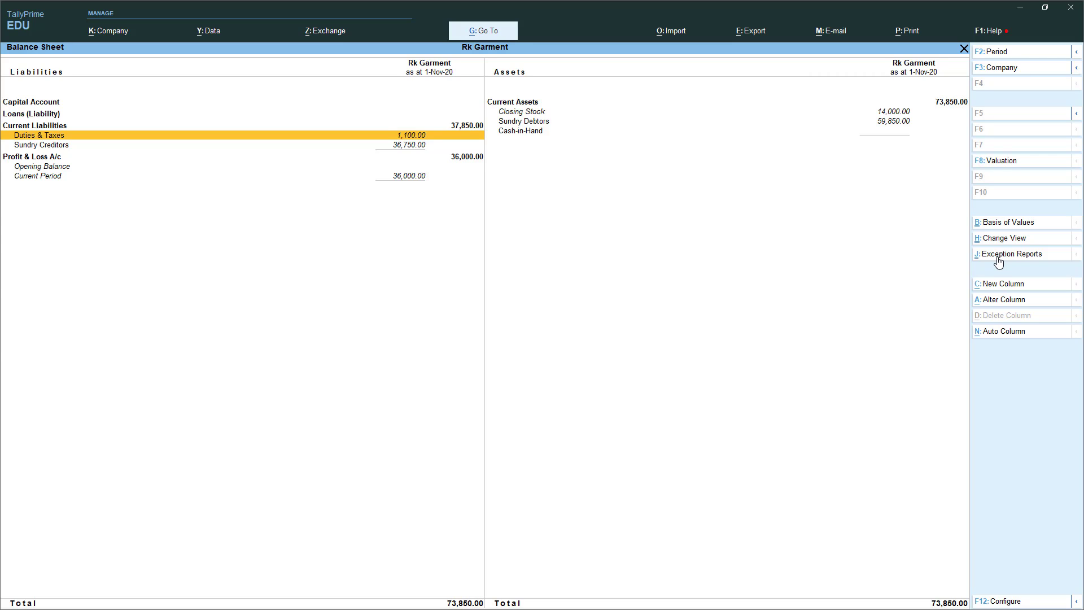
key("ctrl")
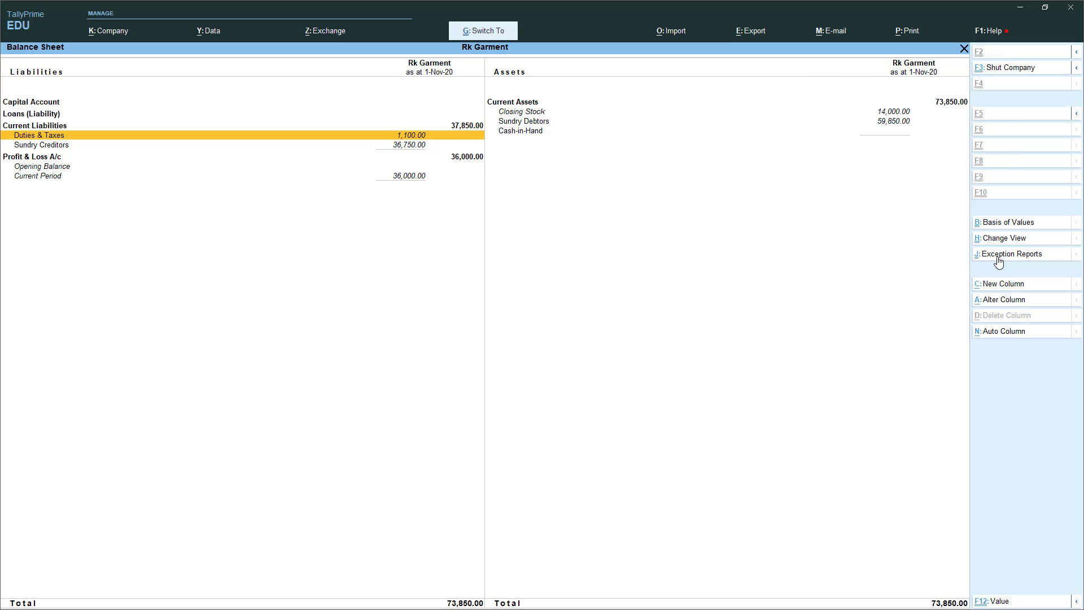
key("Return")
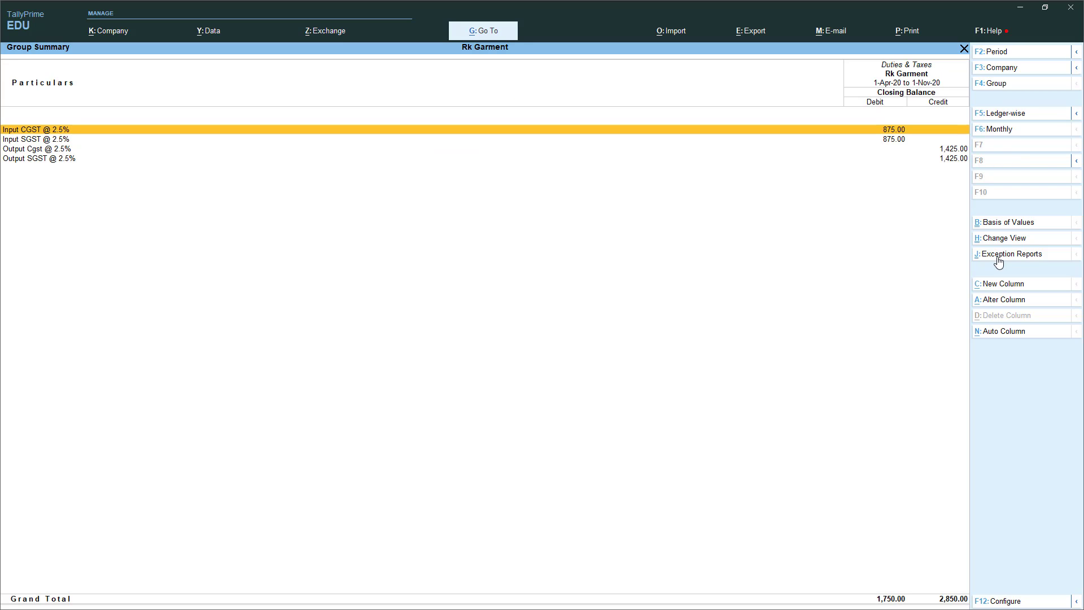
key("Down")
key("Down")
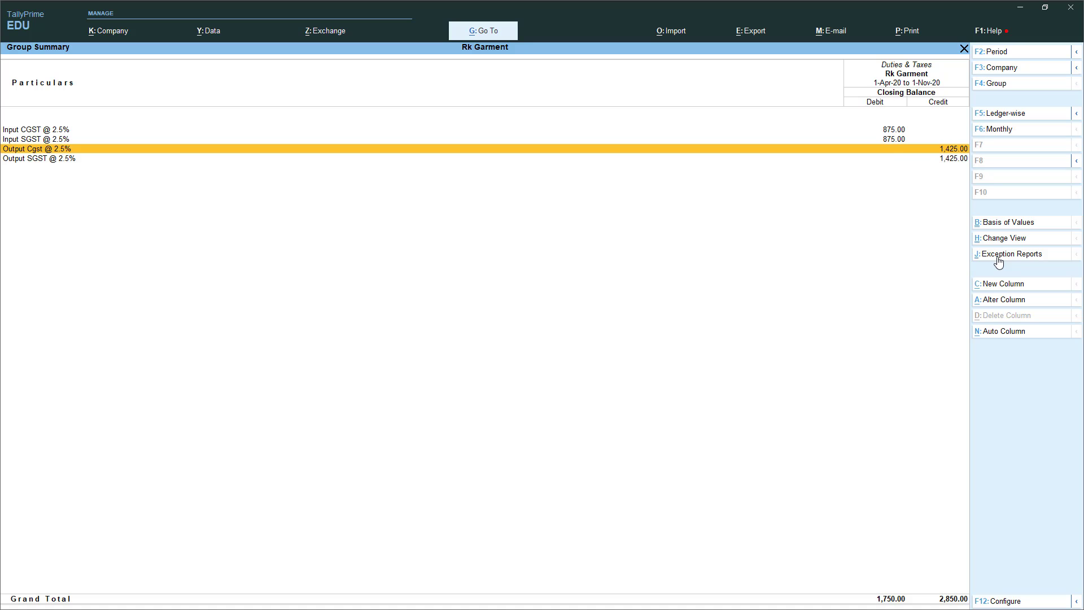
key("Up")
key("Up")
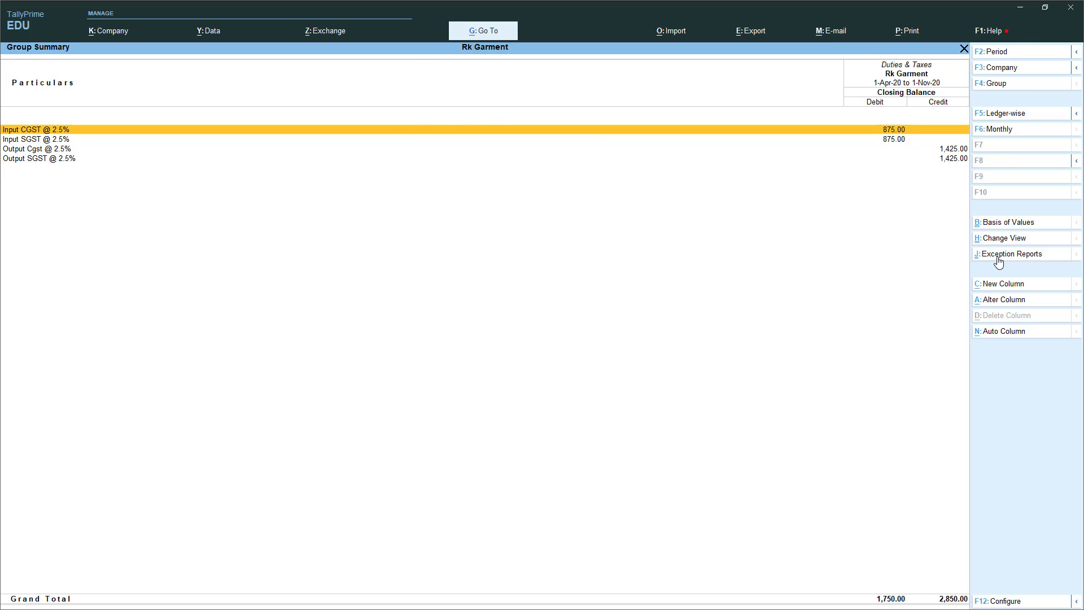
key("Escape")
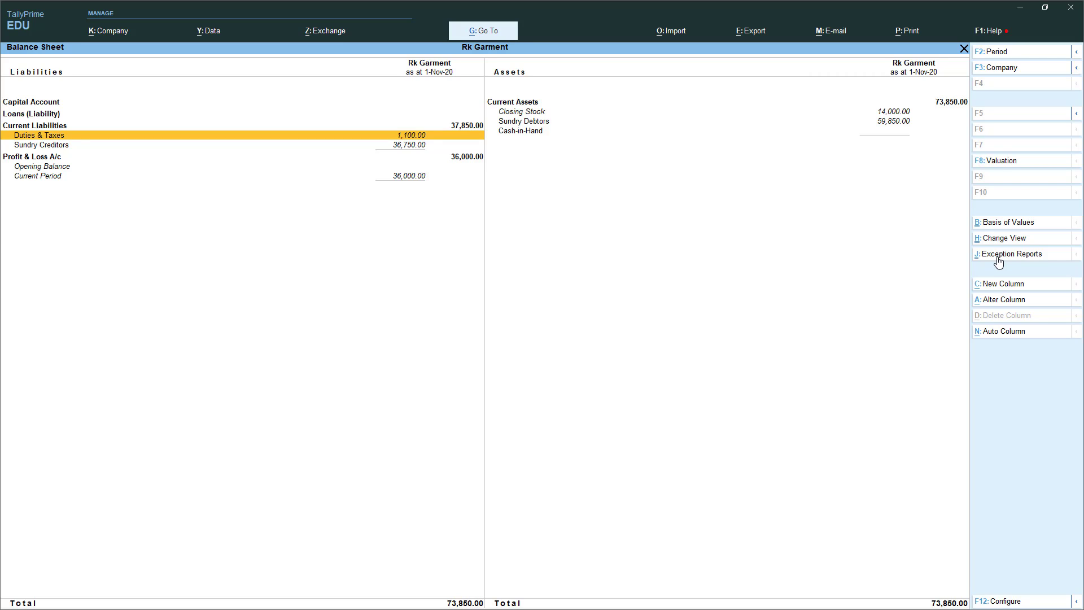
key("Escape")
key("Down")
Step: Open GSTR-1 for 1-Oct-20 to 1-Nov-20 and review B2C (Small) invoices of 57,000
key("Down")
key("Down")
key("Down")
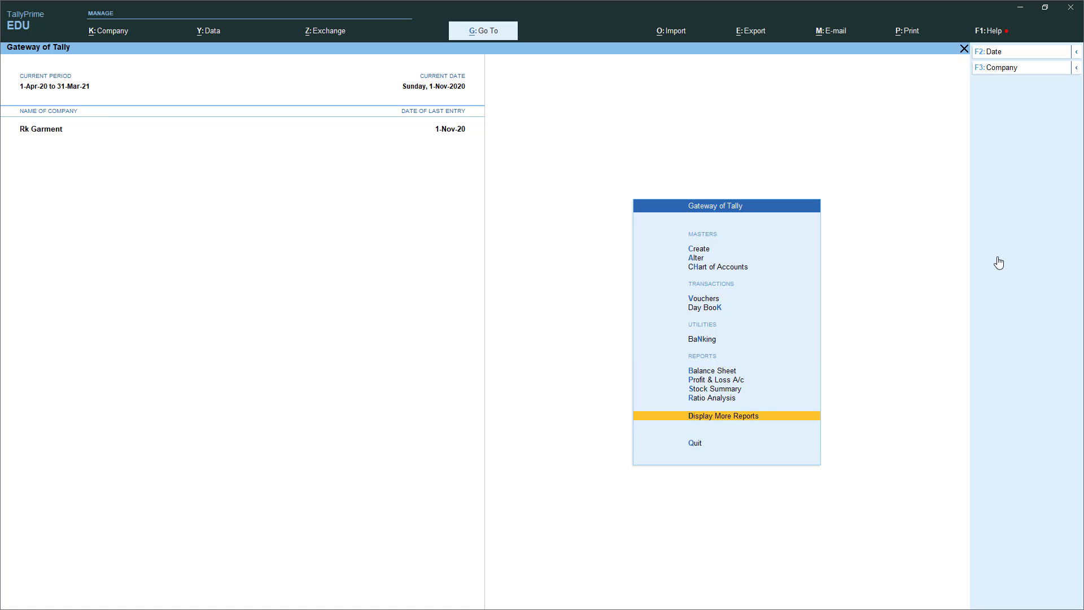
key("Return")
key("Down")
key("Down")
key("Down")
key("Down")
key("Down")
key("Down")
key("Down")
key("Down")
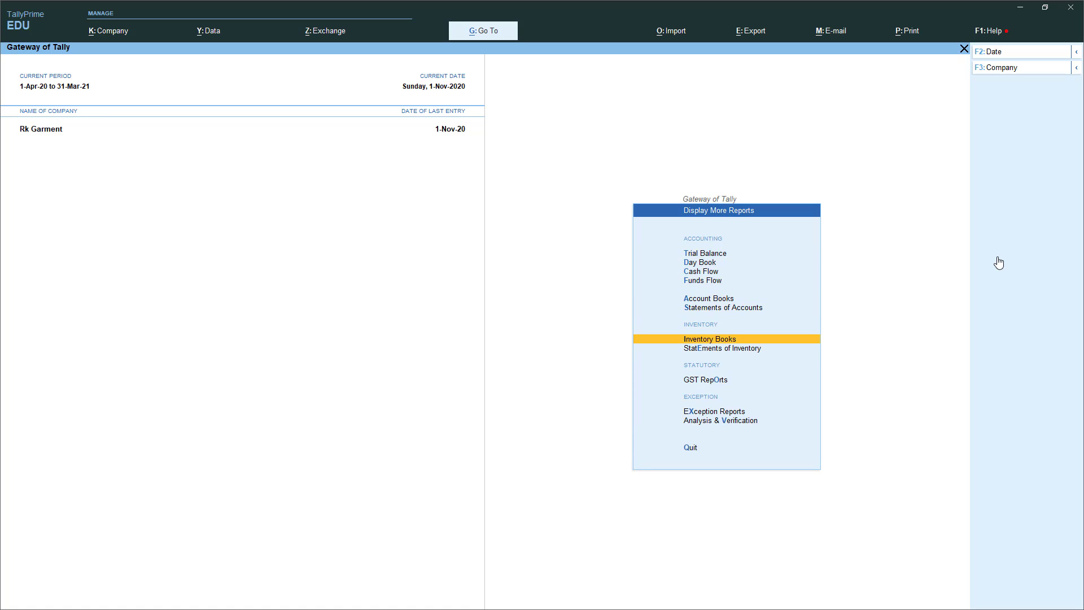
key("Return")
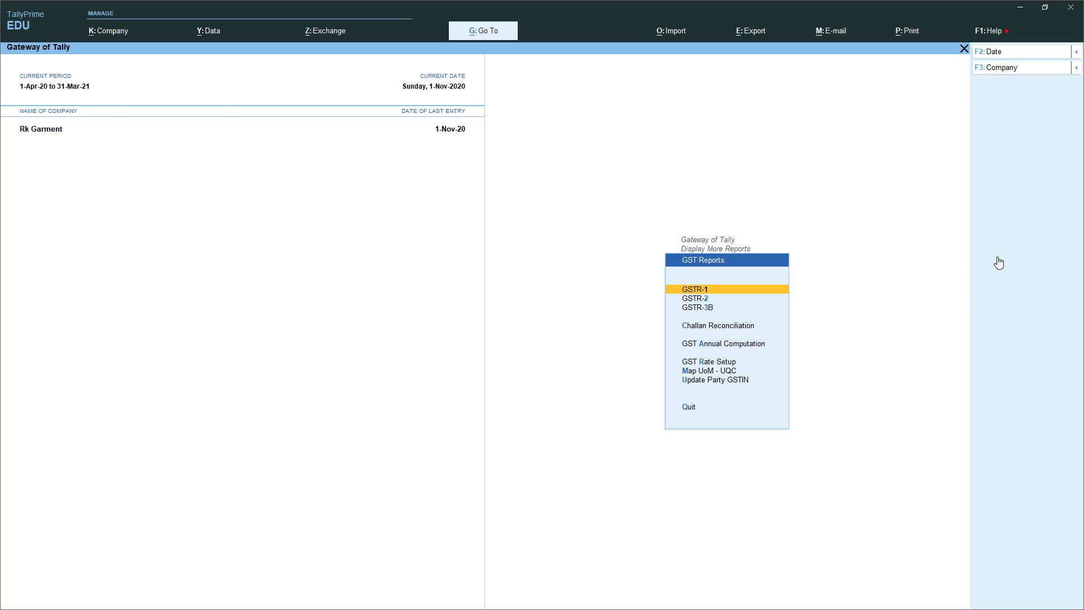
key("Return")
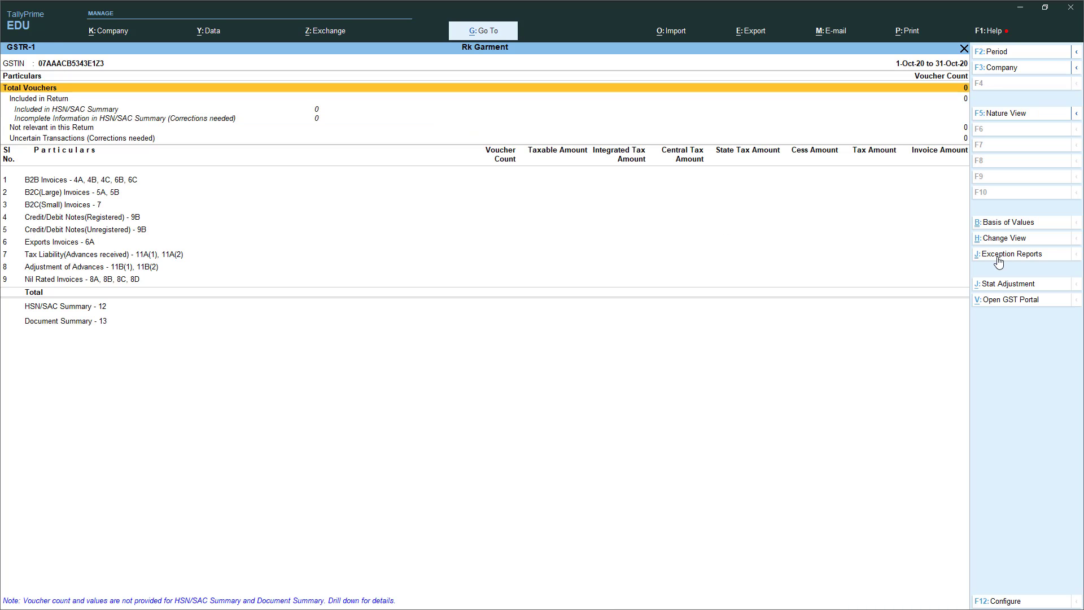
key("F2")
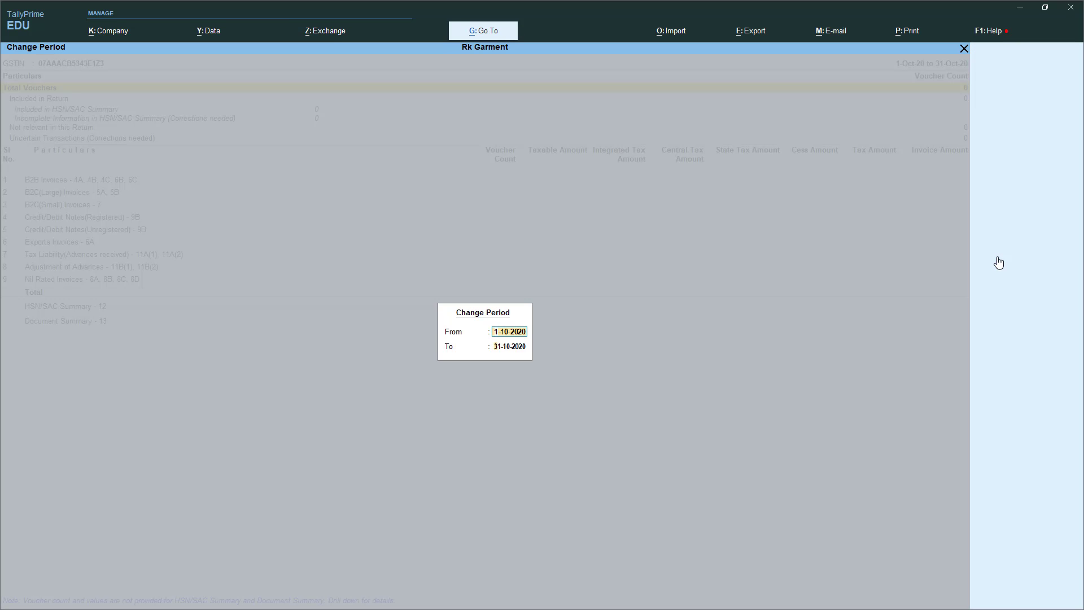
key("Return")
type("1-11")
key("Return")
key("Down")
key("Down")
key("Down")
key("Down")
key("Down")
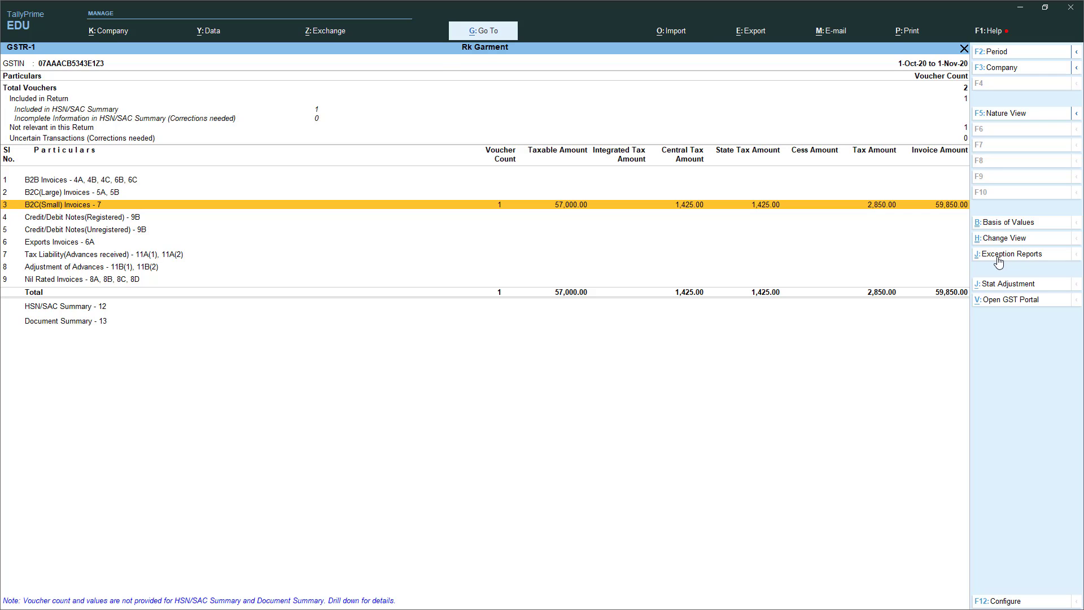
Step: Leave GSTR-1 and open the GSTR-2 report
key("Escape")
key("Down")
key("Return")
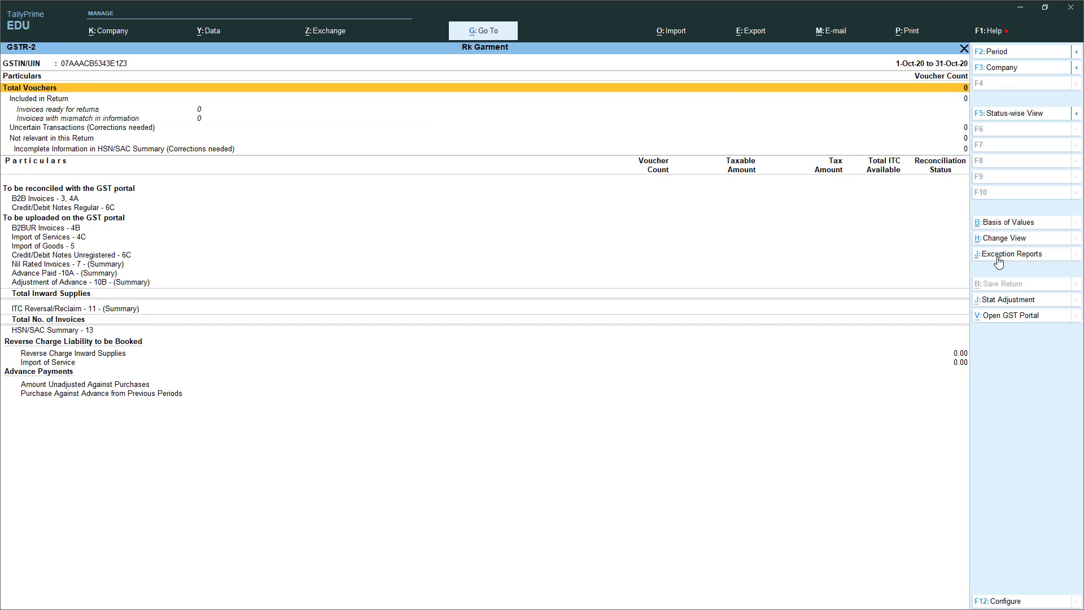
Step: Set GSTR-2's period to 1-Oct-20 through 1-Nov-20, review the 35,000 B2B invoices row, then exit
key("F2")
key("Return")
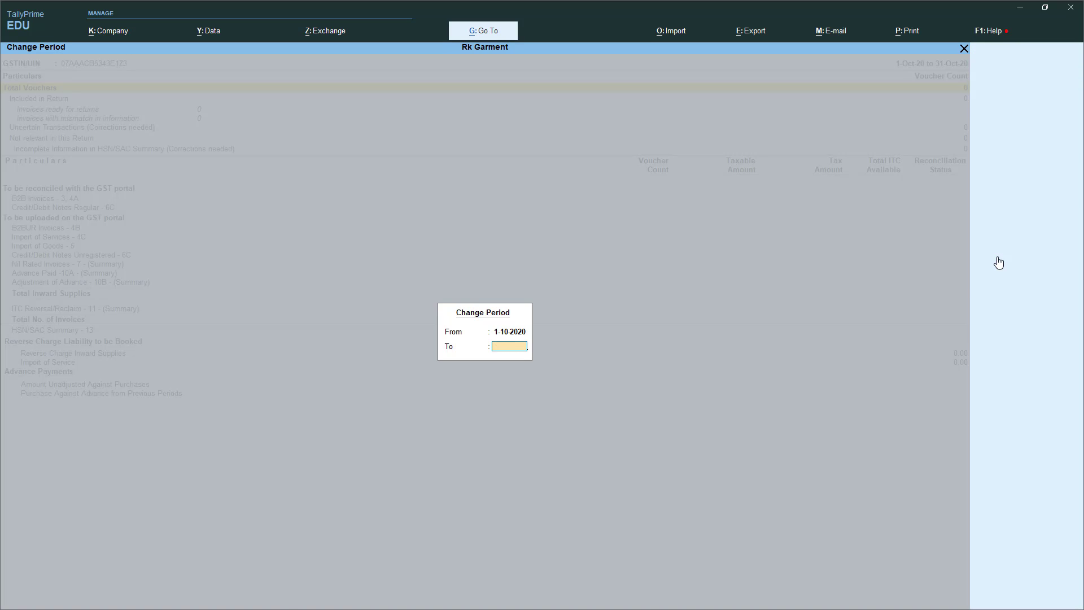
type("1-11")
key("Return")
key("Down")
key("Down")
key("Down")
key("Down")
key("Down")
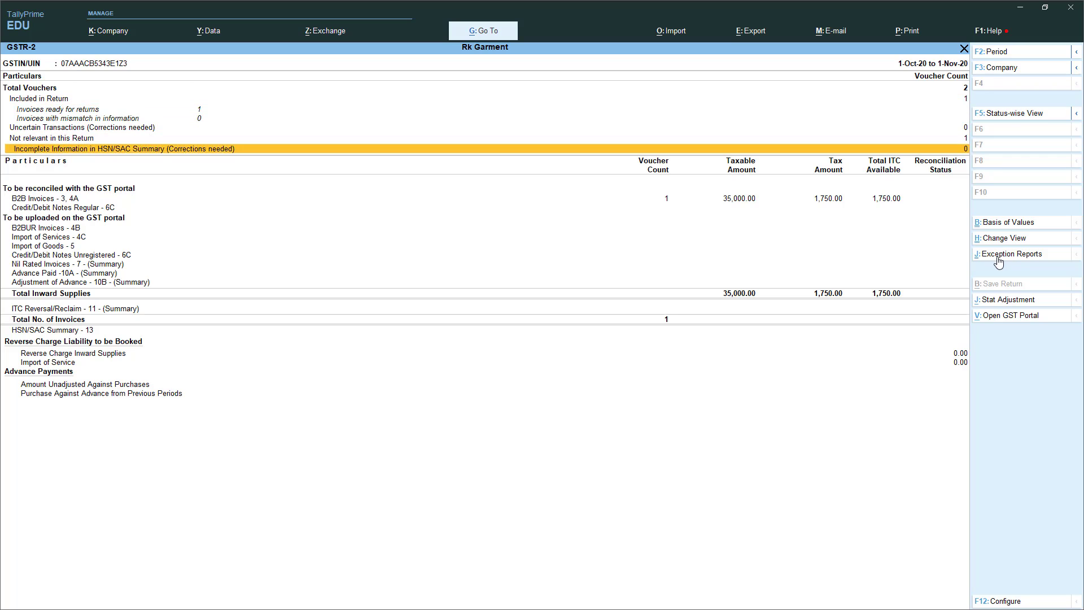
key("Up")
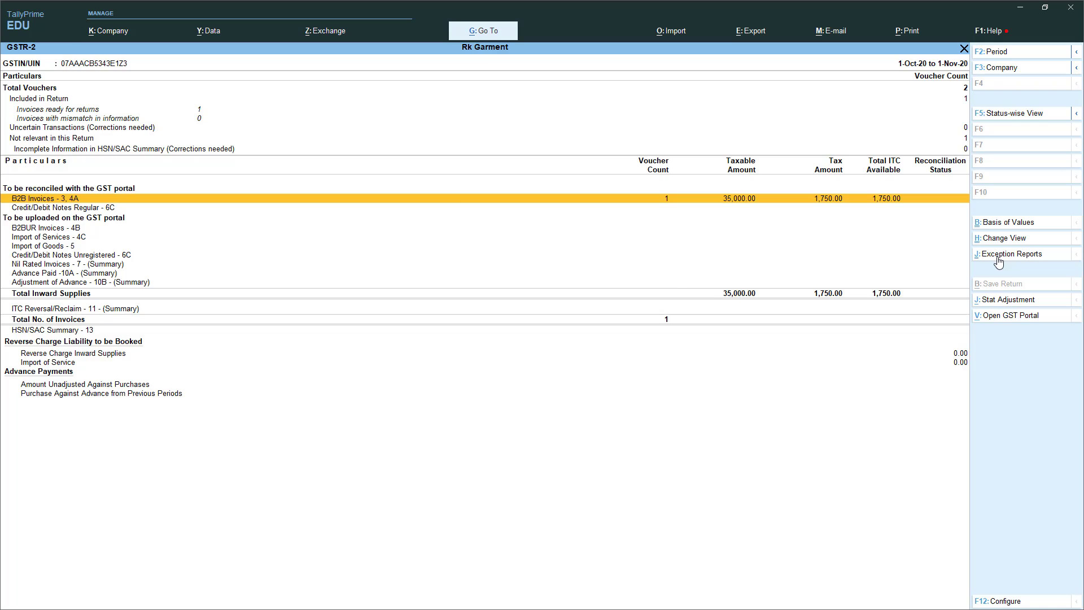
key("Escape")
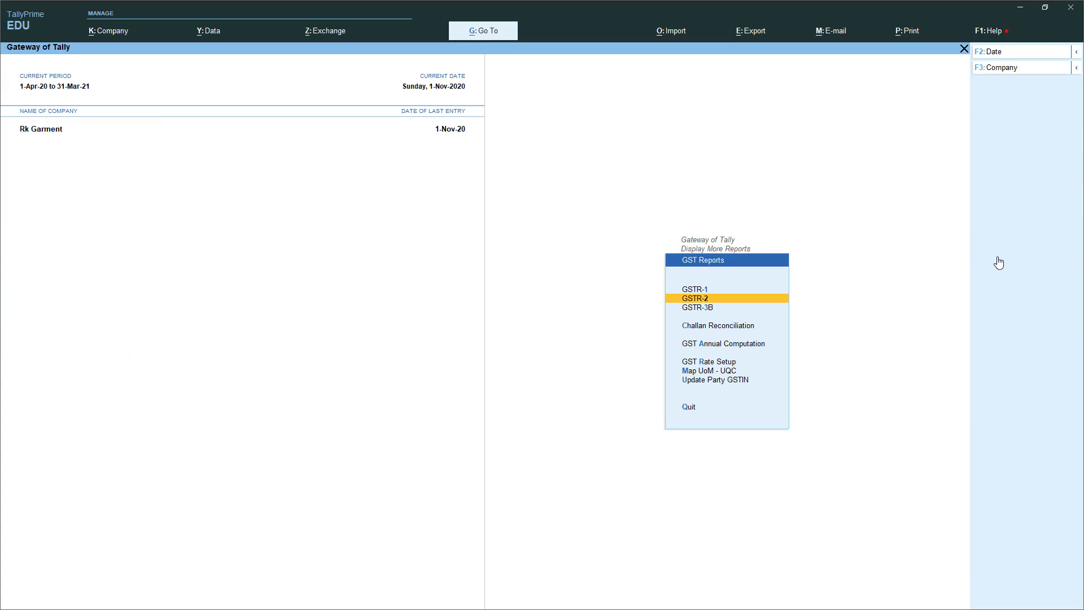
Step: Open Outstandings Bills Payable and check the 36,750 owed to the supplier
key("Escape")
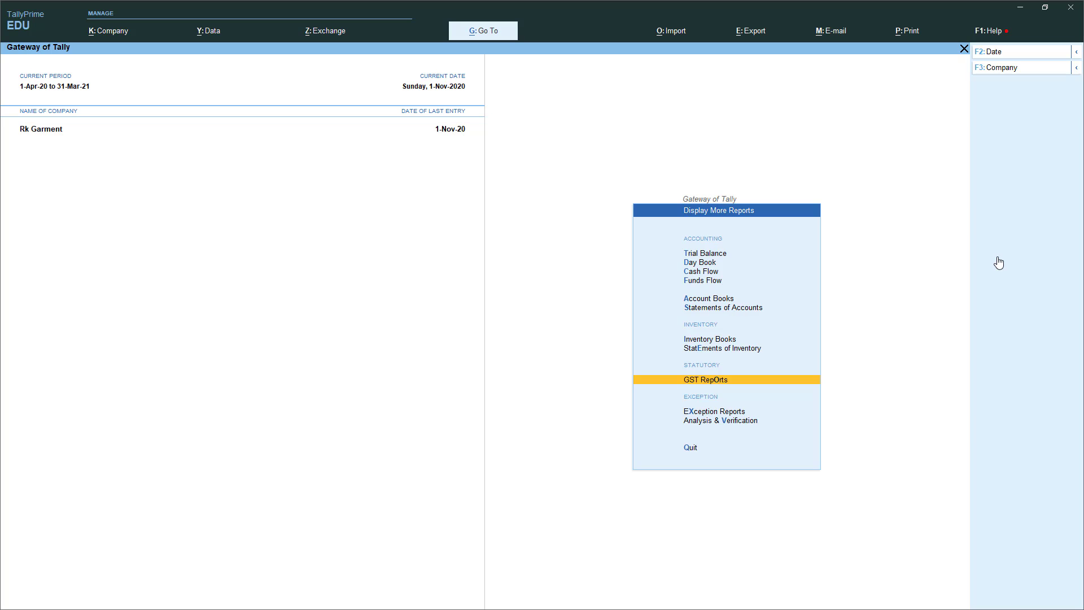
key("Escape")
key("Down")
key("Down")
key("Down")
key("Down")
key("Down")
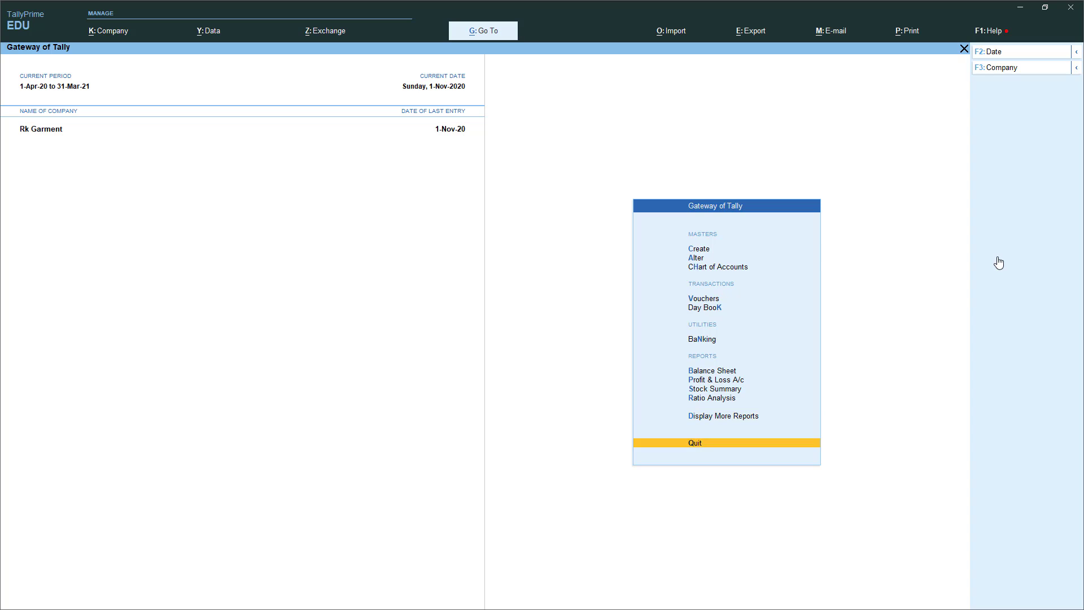
key("Down")
key("Down")
key("Down")
key("Down")
key("Down")
key("Down")
key("Down")
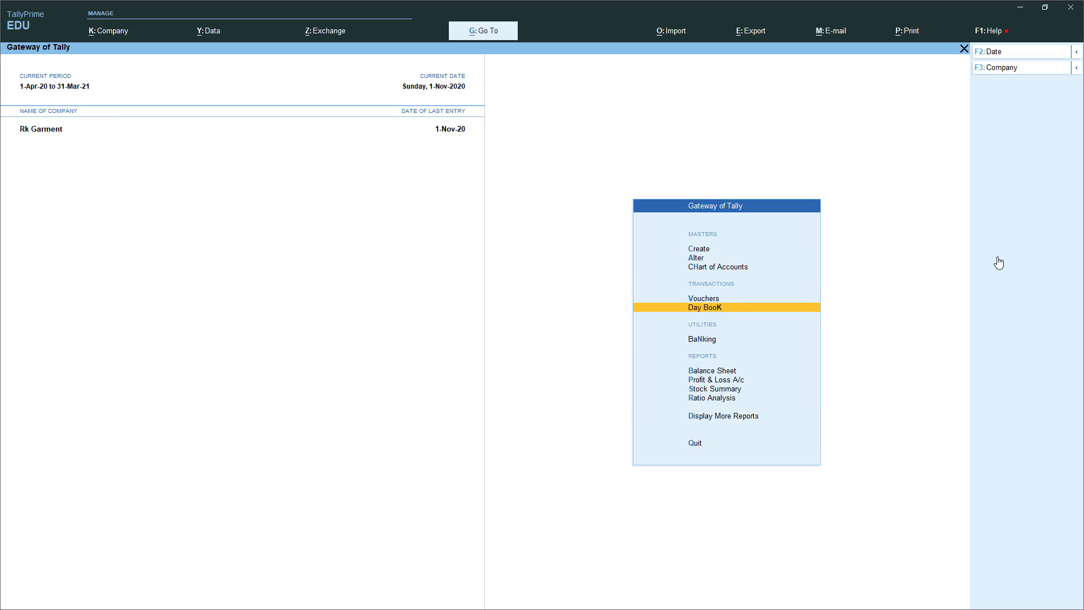
key("Return")
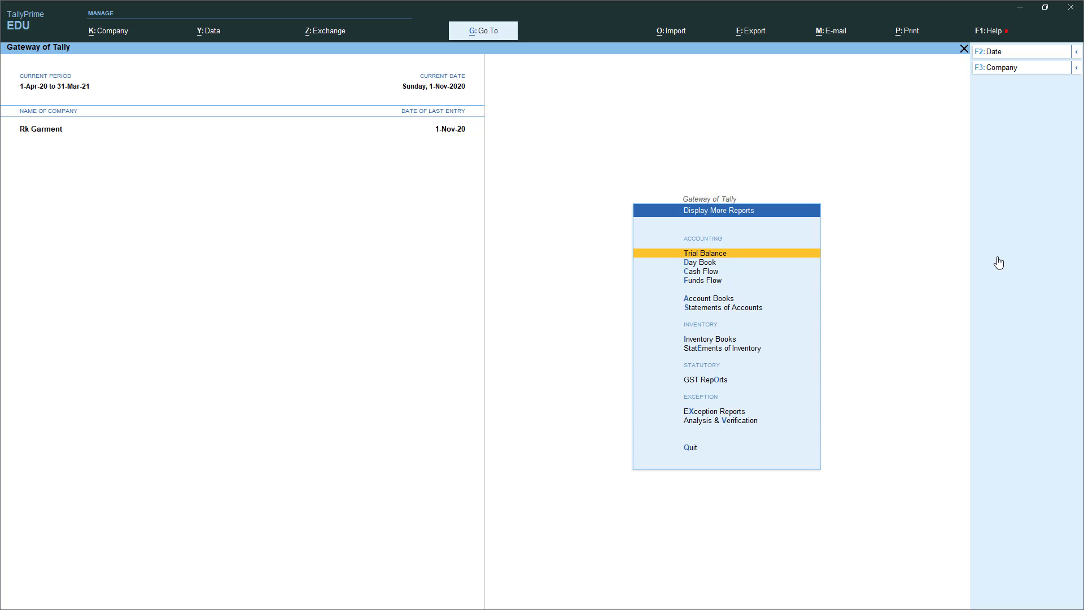
key("Down")
key("Down")
key("Down")
key("Down")
key("Down")
key("Return")
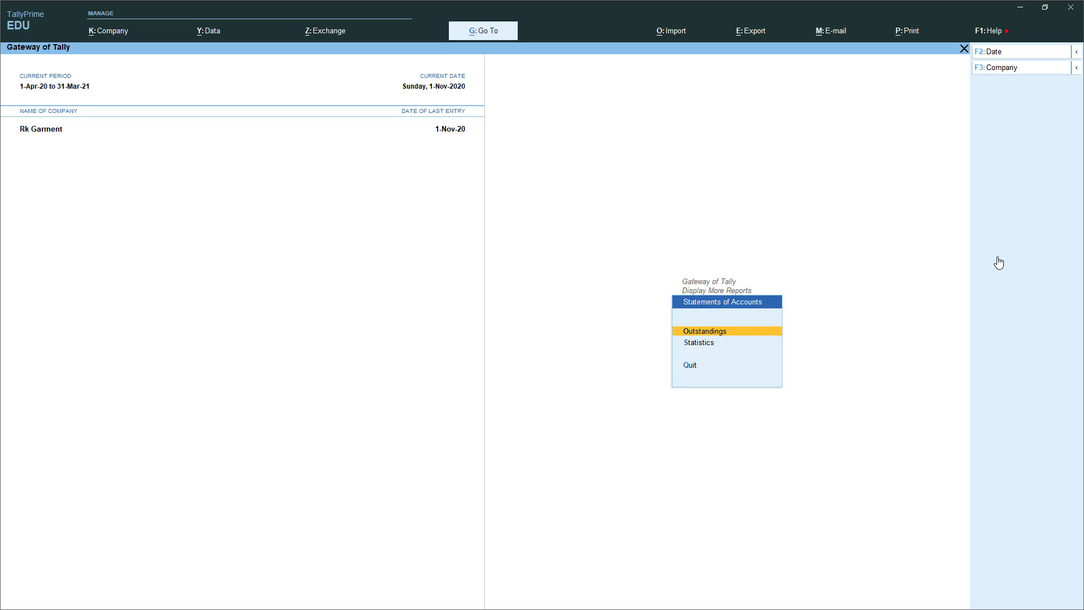
key("Return")
key("Down")
key("Return")
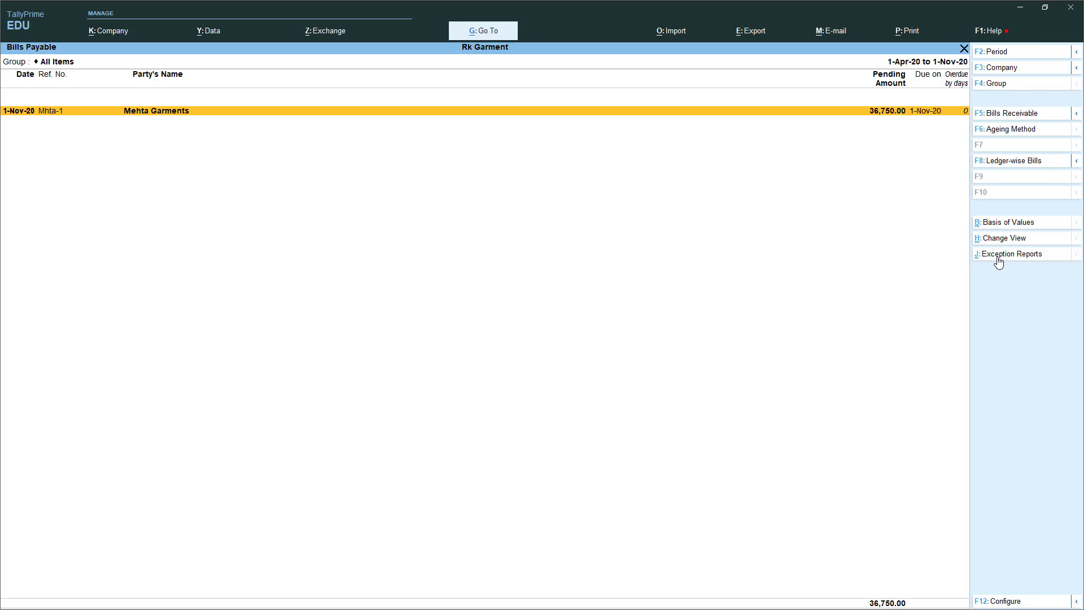
key("Escape")
Step: Check Bills Receivable showing 59,850 due from the customer, then return to the Gateway
key("Up")
key("Return")
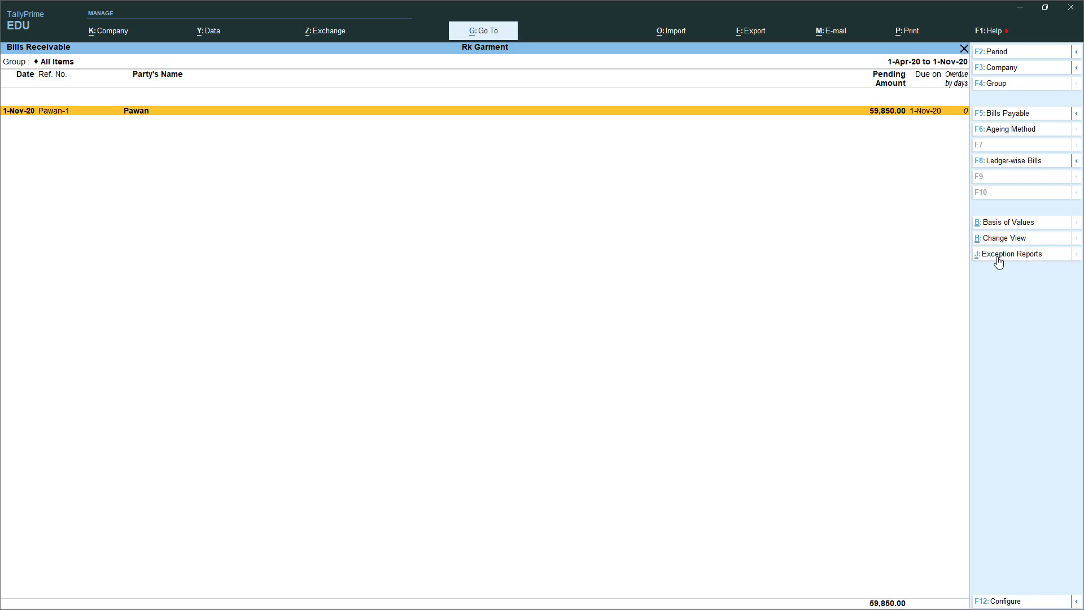
key("Escape")
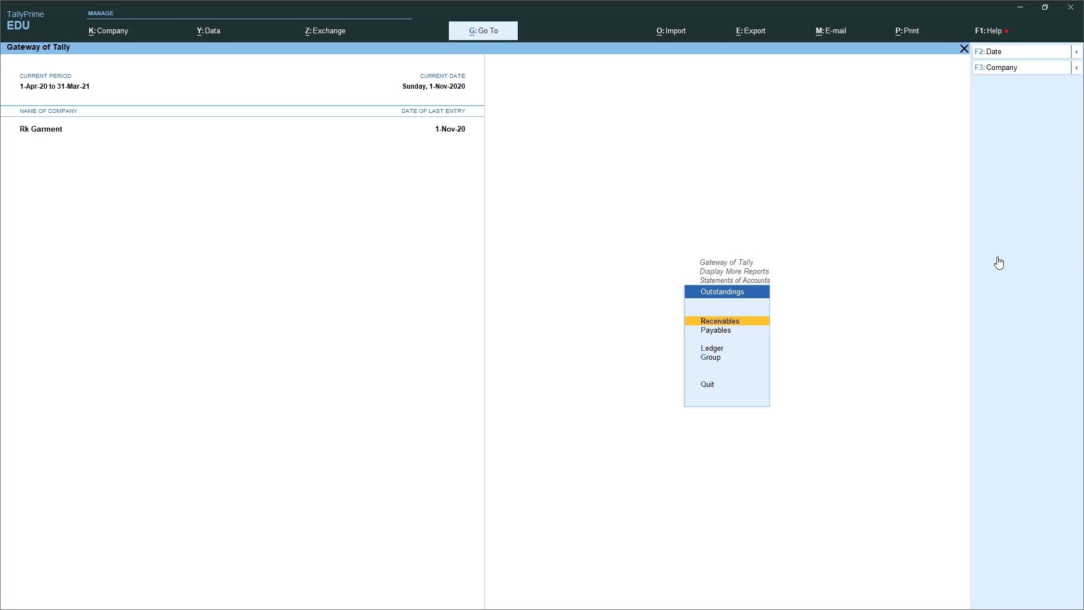
key("Escape")
key("Escape")
key("Escape")
Step: Start a Receipt voucher dated 1-12 with Cash as the receiving account
key("Down")
key("Down")
key("Down")
key("Down")
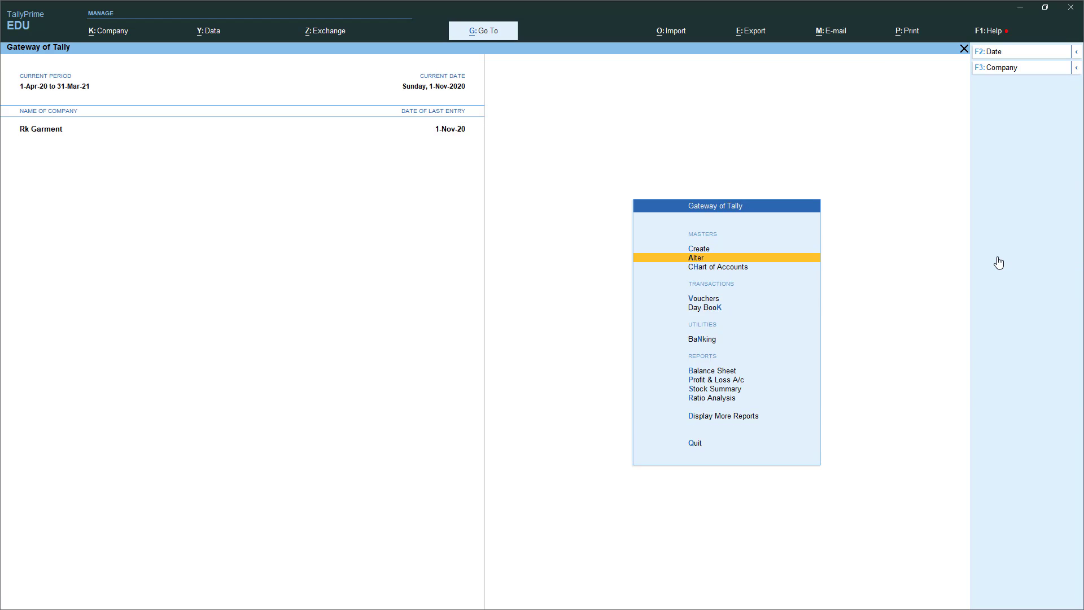
key("Return")
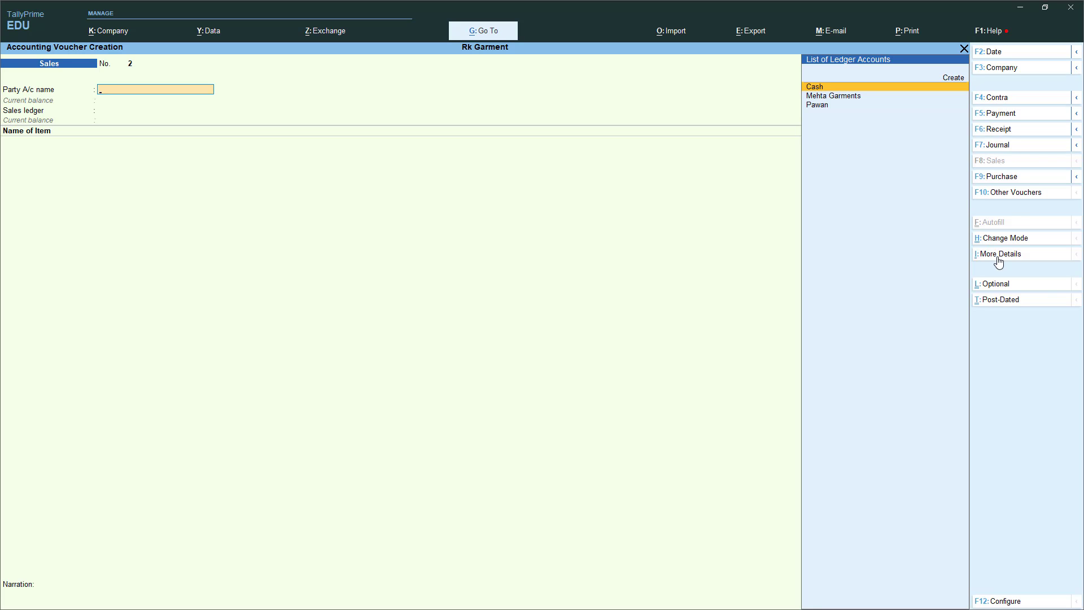
key("F2")
type("1-12")
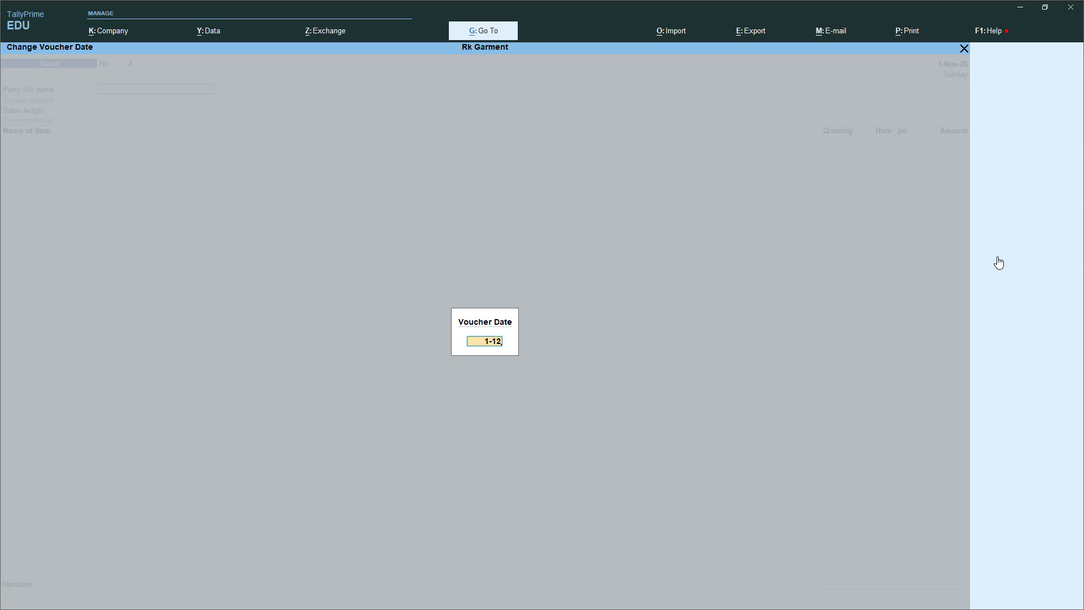
key("Return")
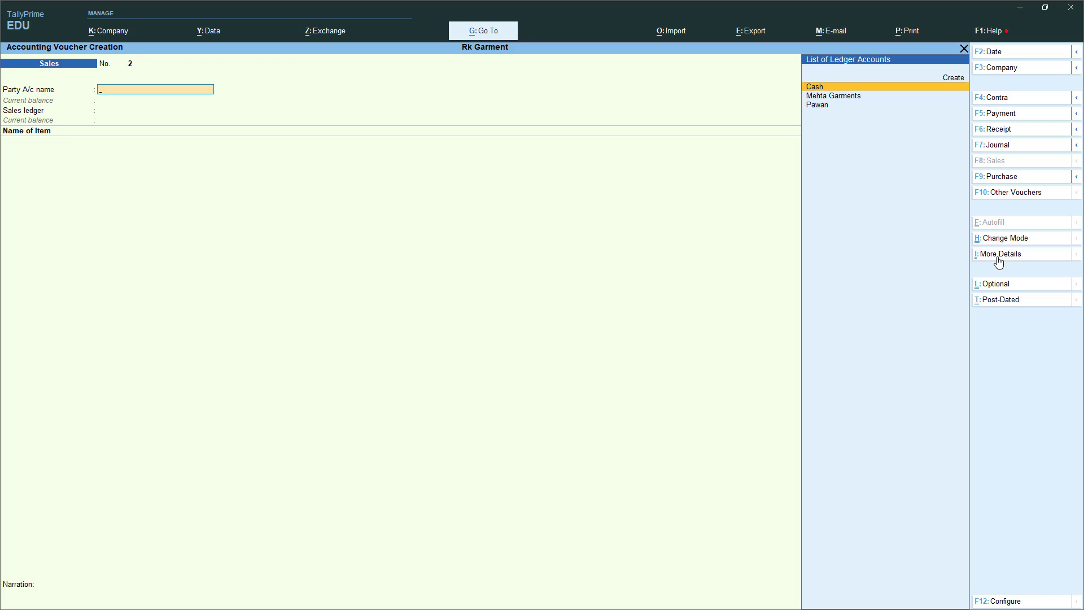
key("F6")
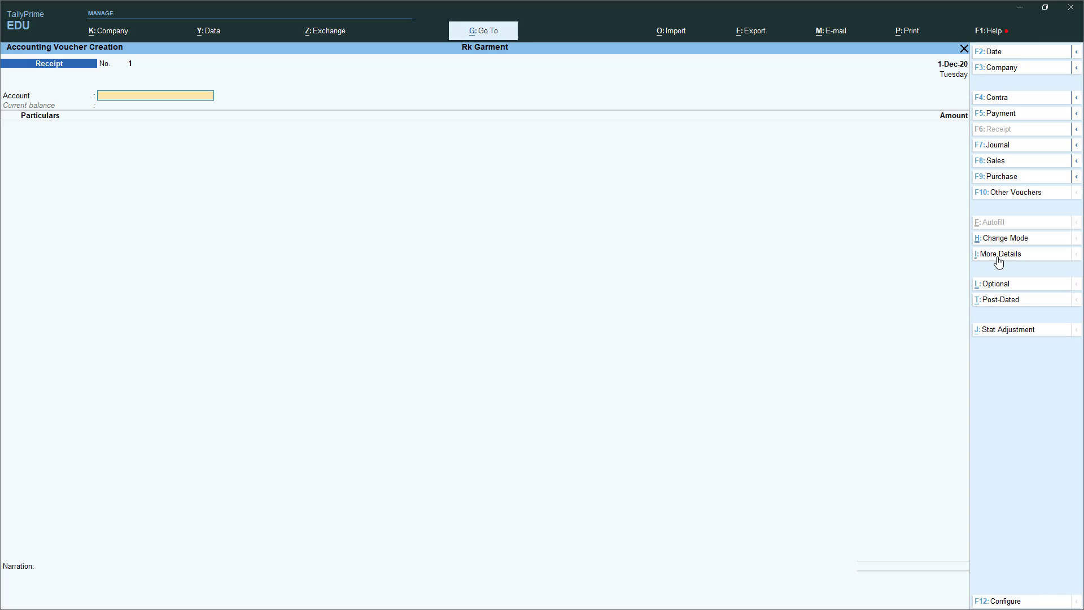
key("Down")
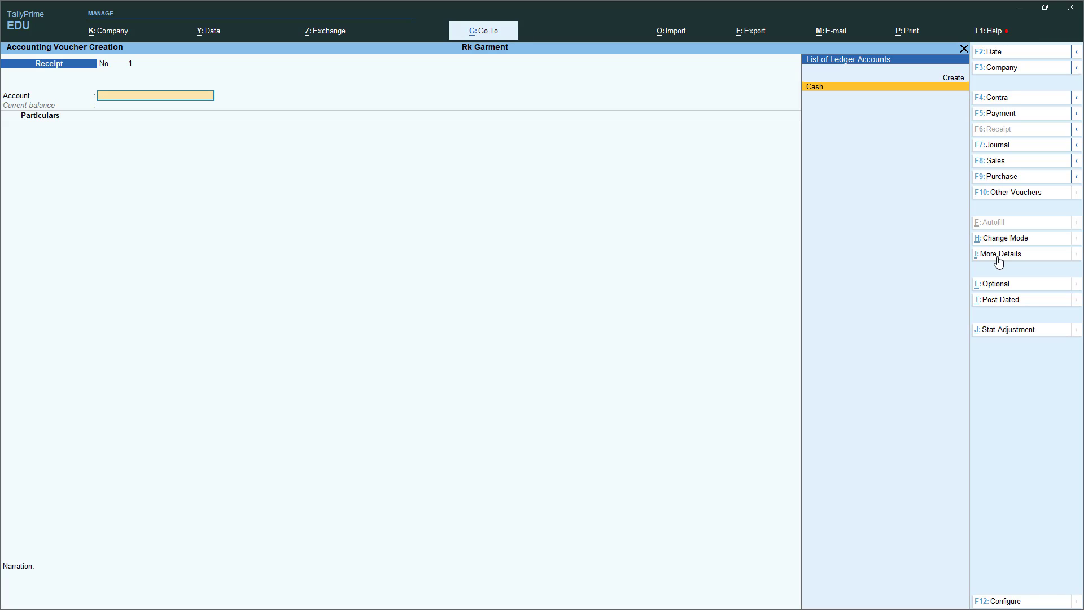
key("Return")
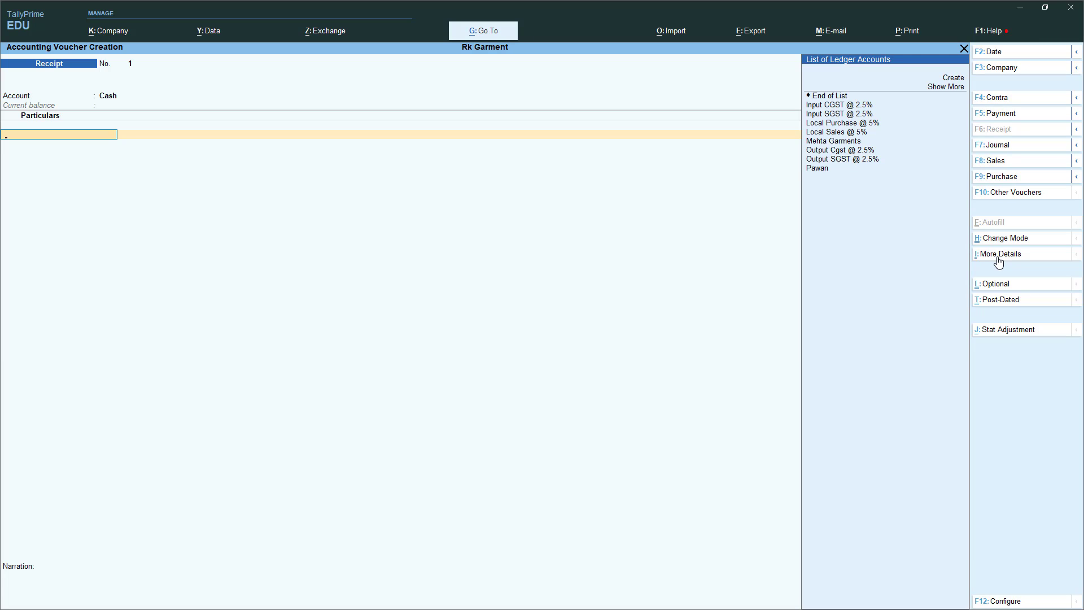
Step: Receive 50,000 from the customer against their pending bill and save the receipt
key("Up")
key("Return")
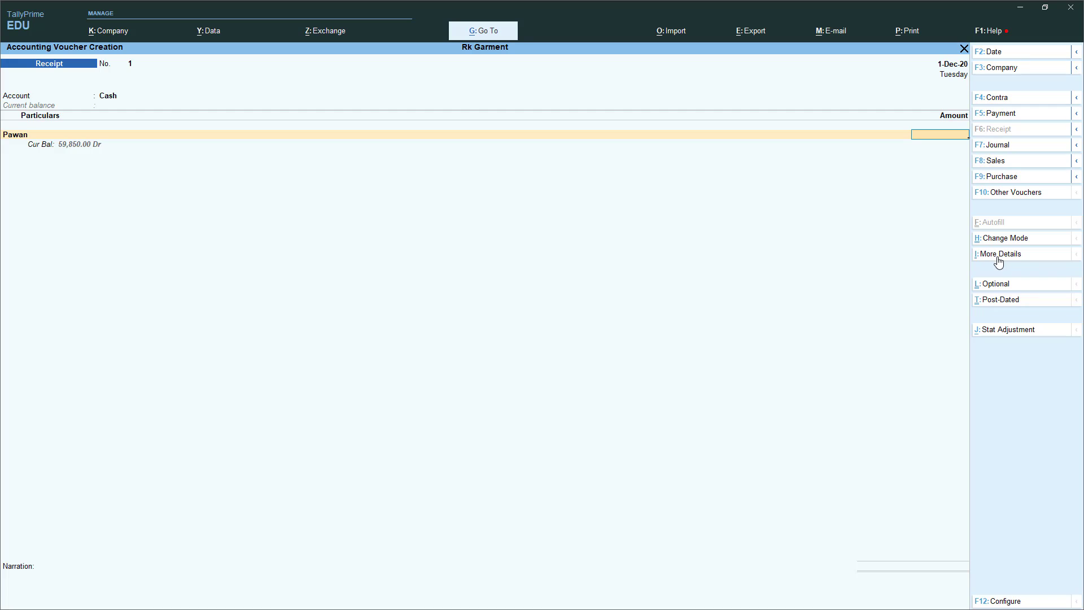
type("50000")
key("Return")
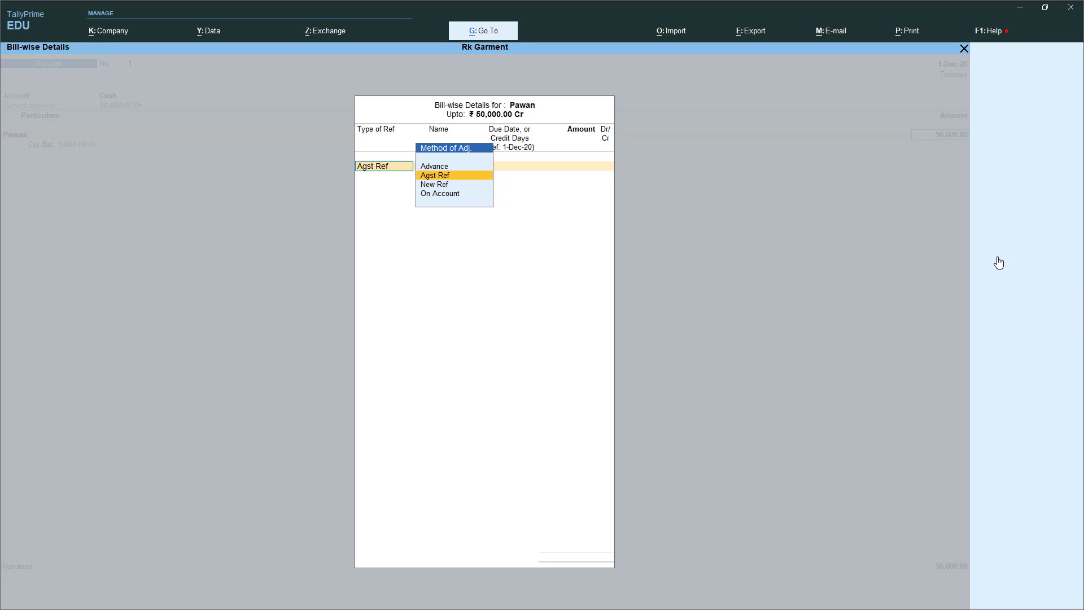
key("Return")
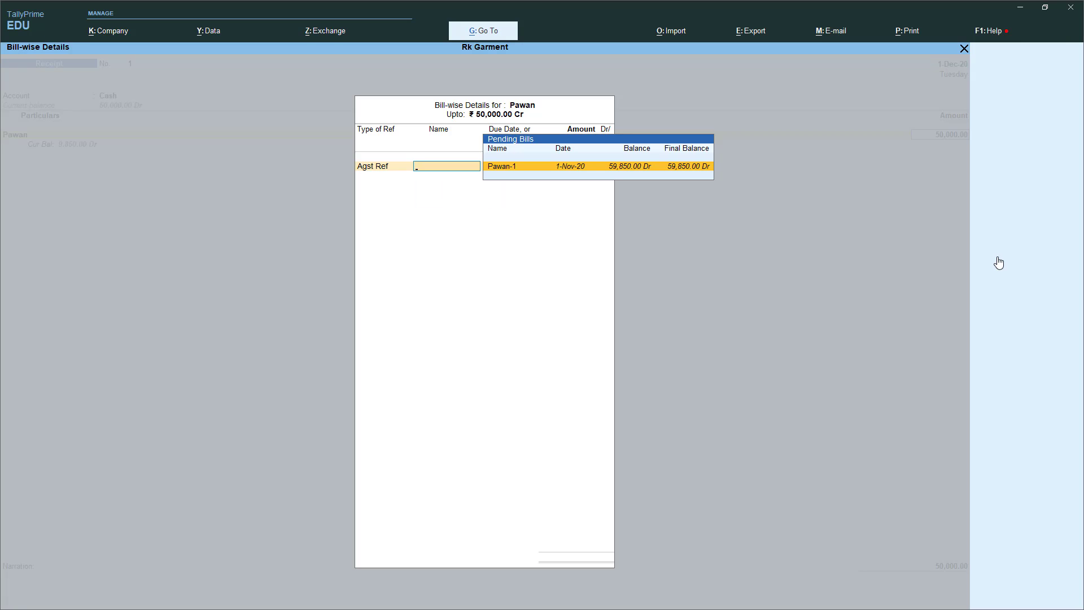
key("Return")
key("Return")
key("Return")
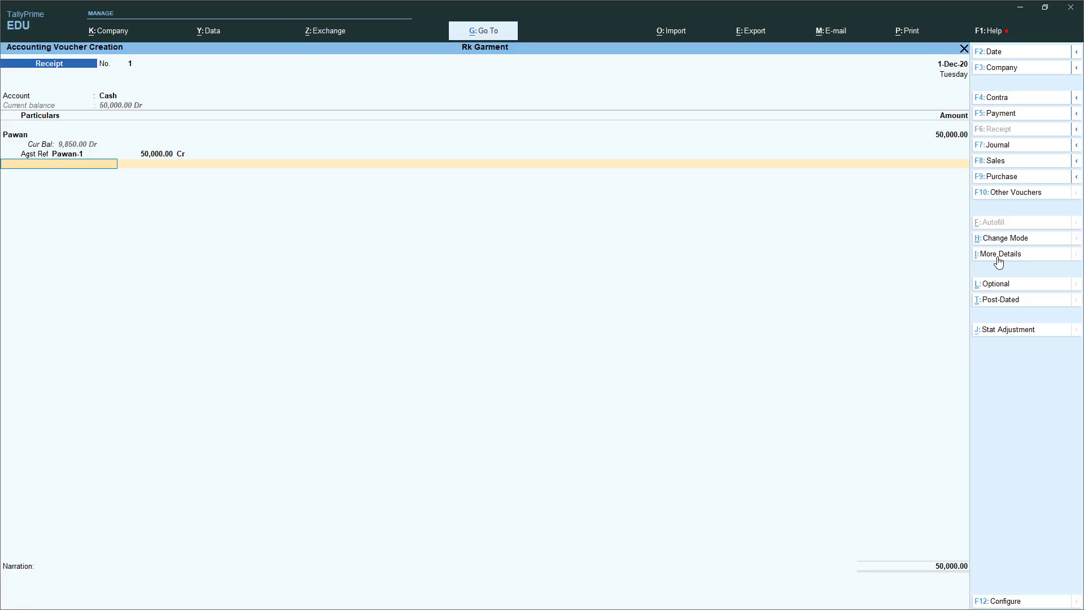
key("Return")
key("Return")
key("Return")
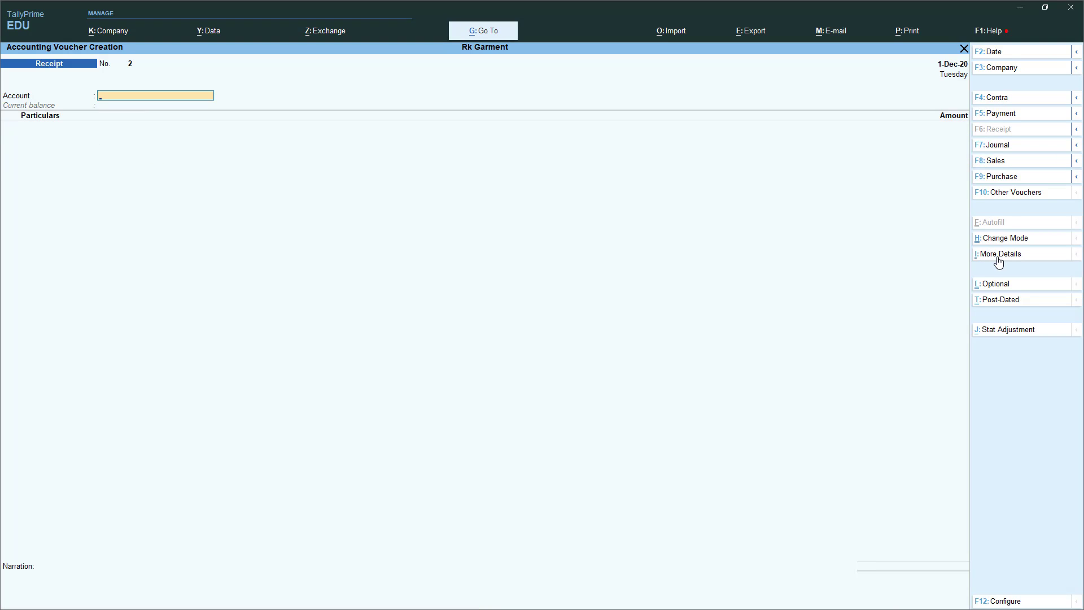
Step: Open Bills Receivable in detailed view to see the customer's bill pending at 9,850
key("Escape")
key("Return")
key("d")
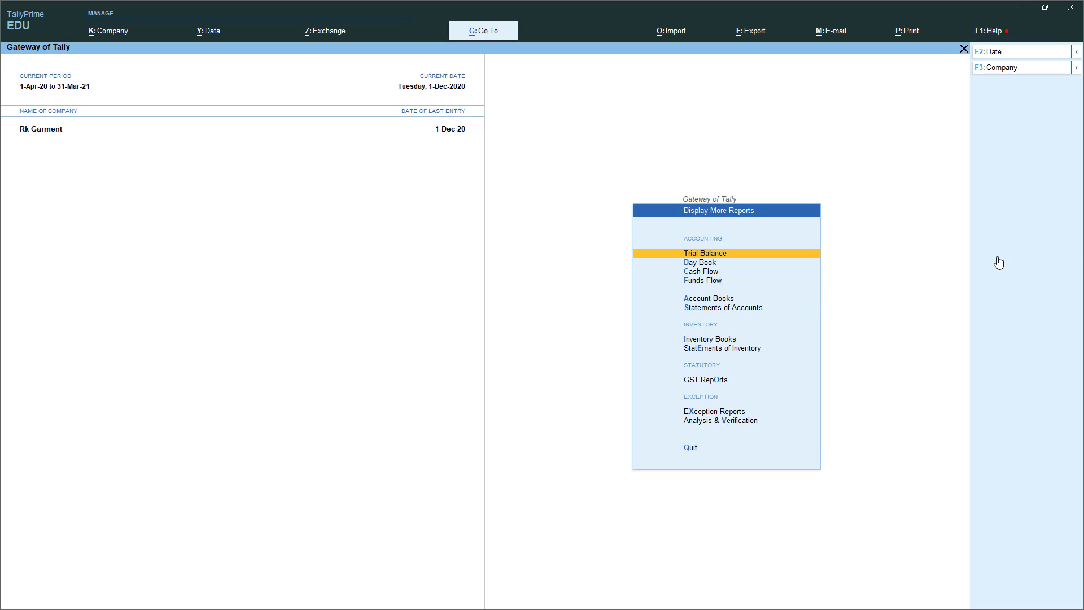
key("Down")
key("Down")
key("Down")
key("Down")
key("Down")
key("Return")
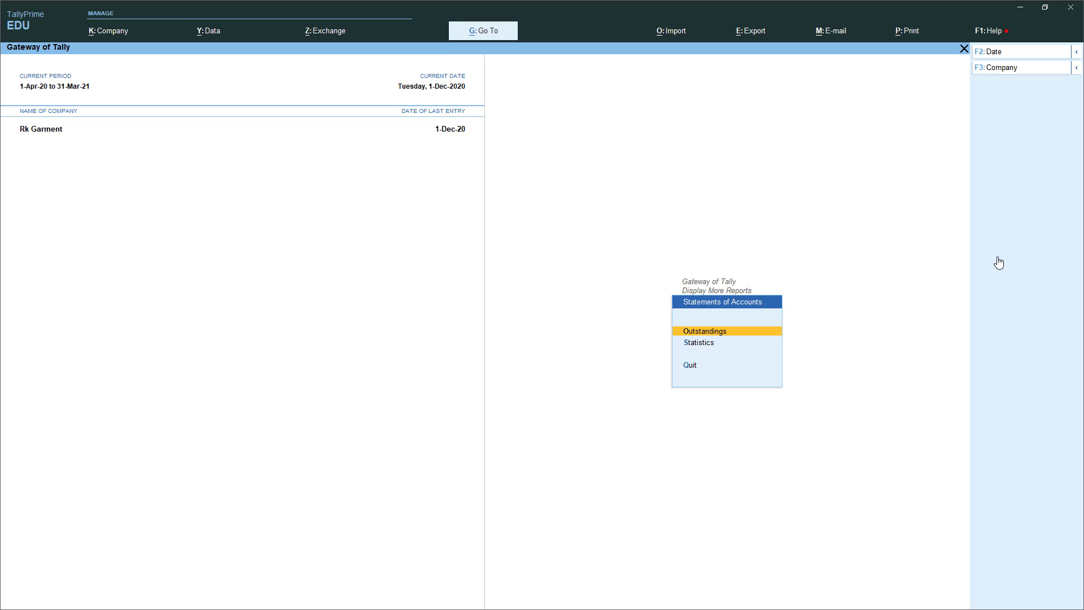
key("Return")
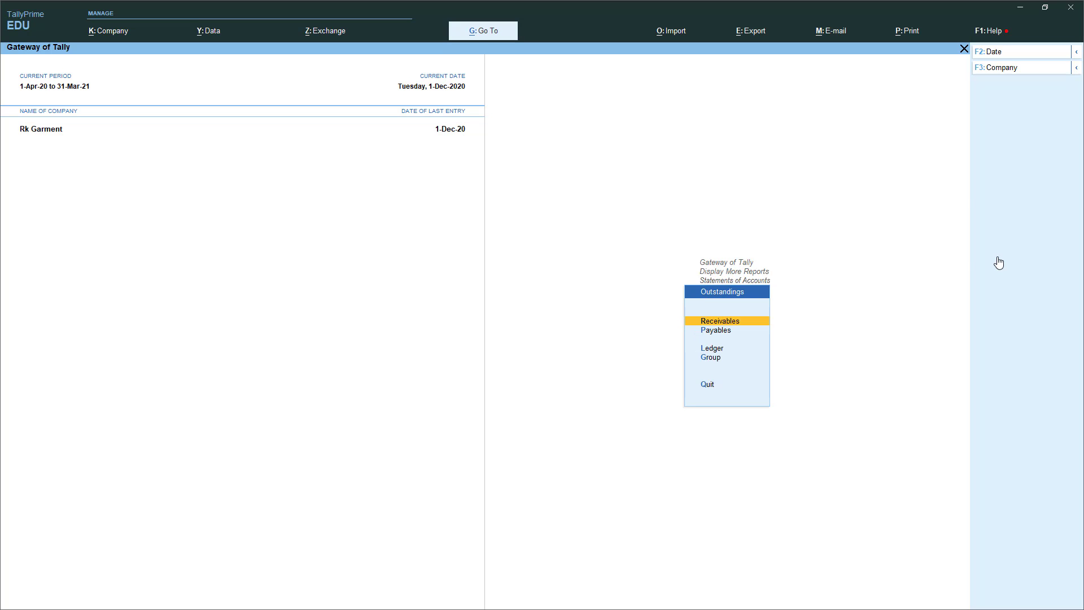
key("Return")
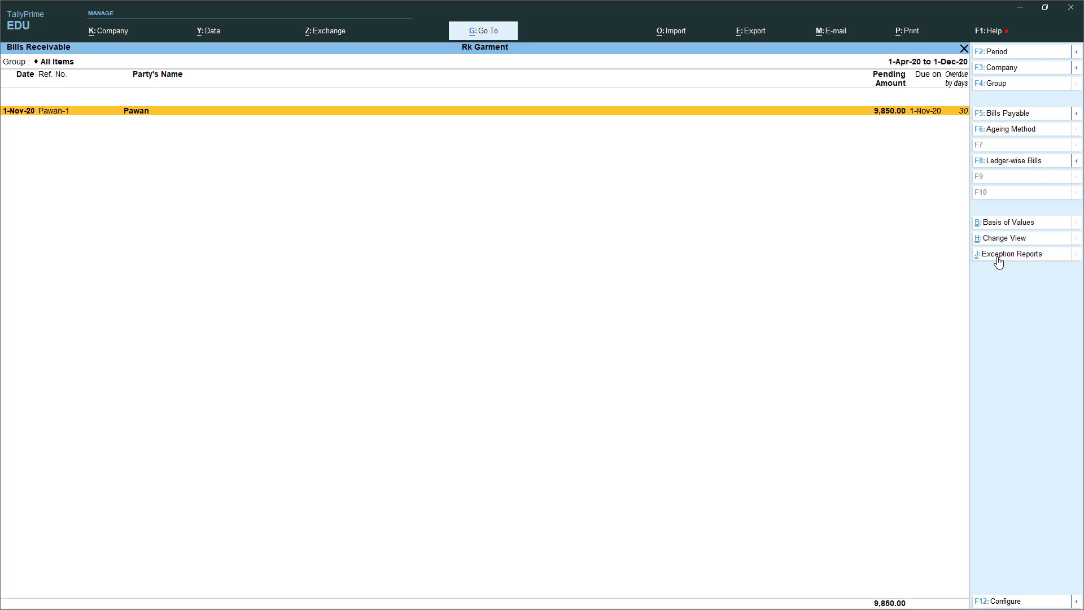
key("alt+F1")
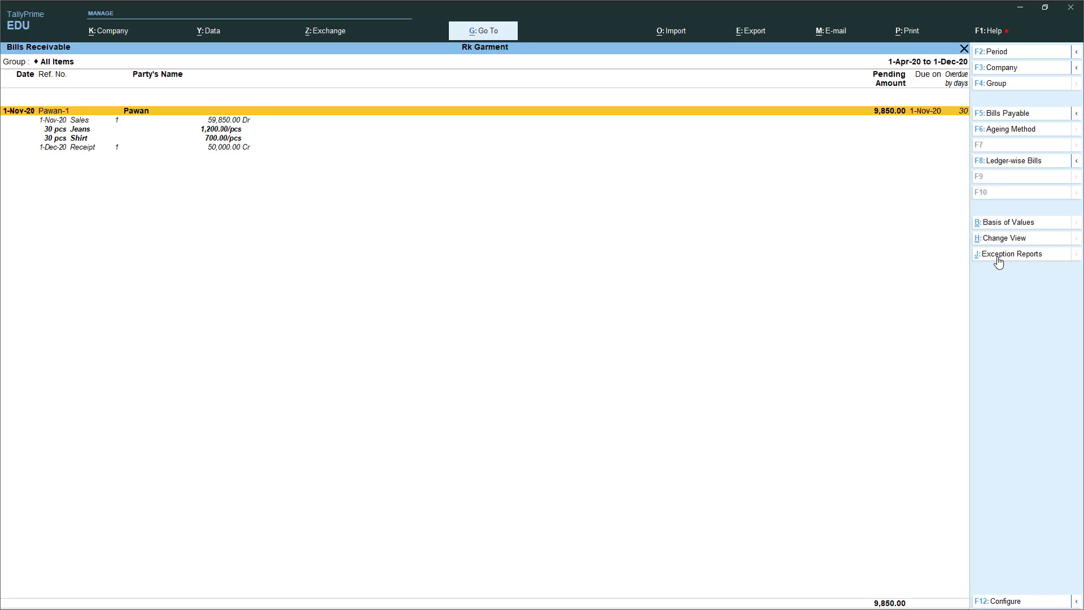
key("Down")
key("Down")
key("Down")
key("Down")
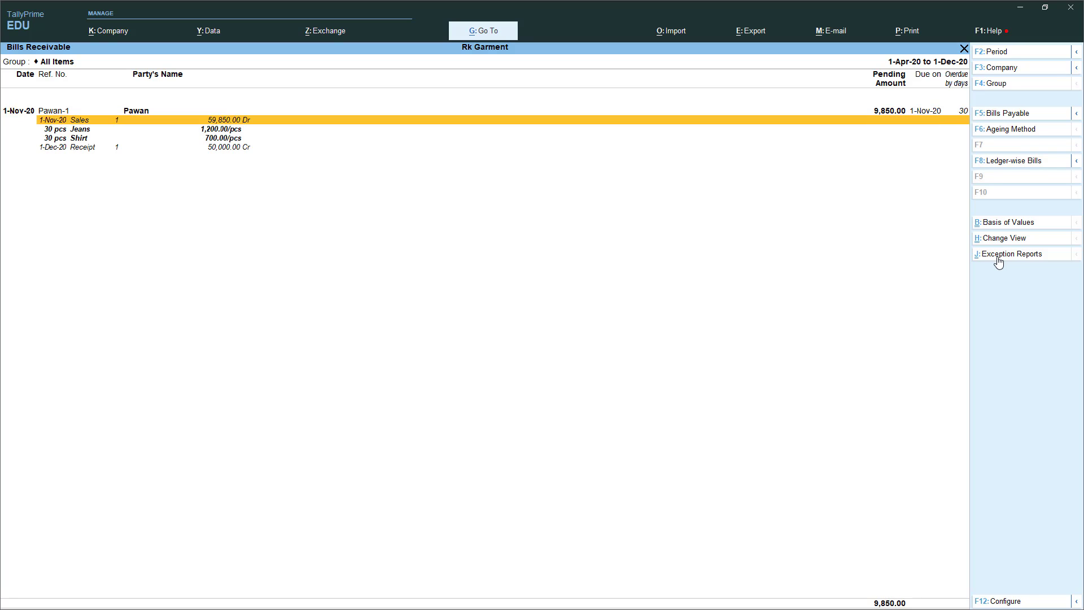